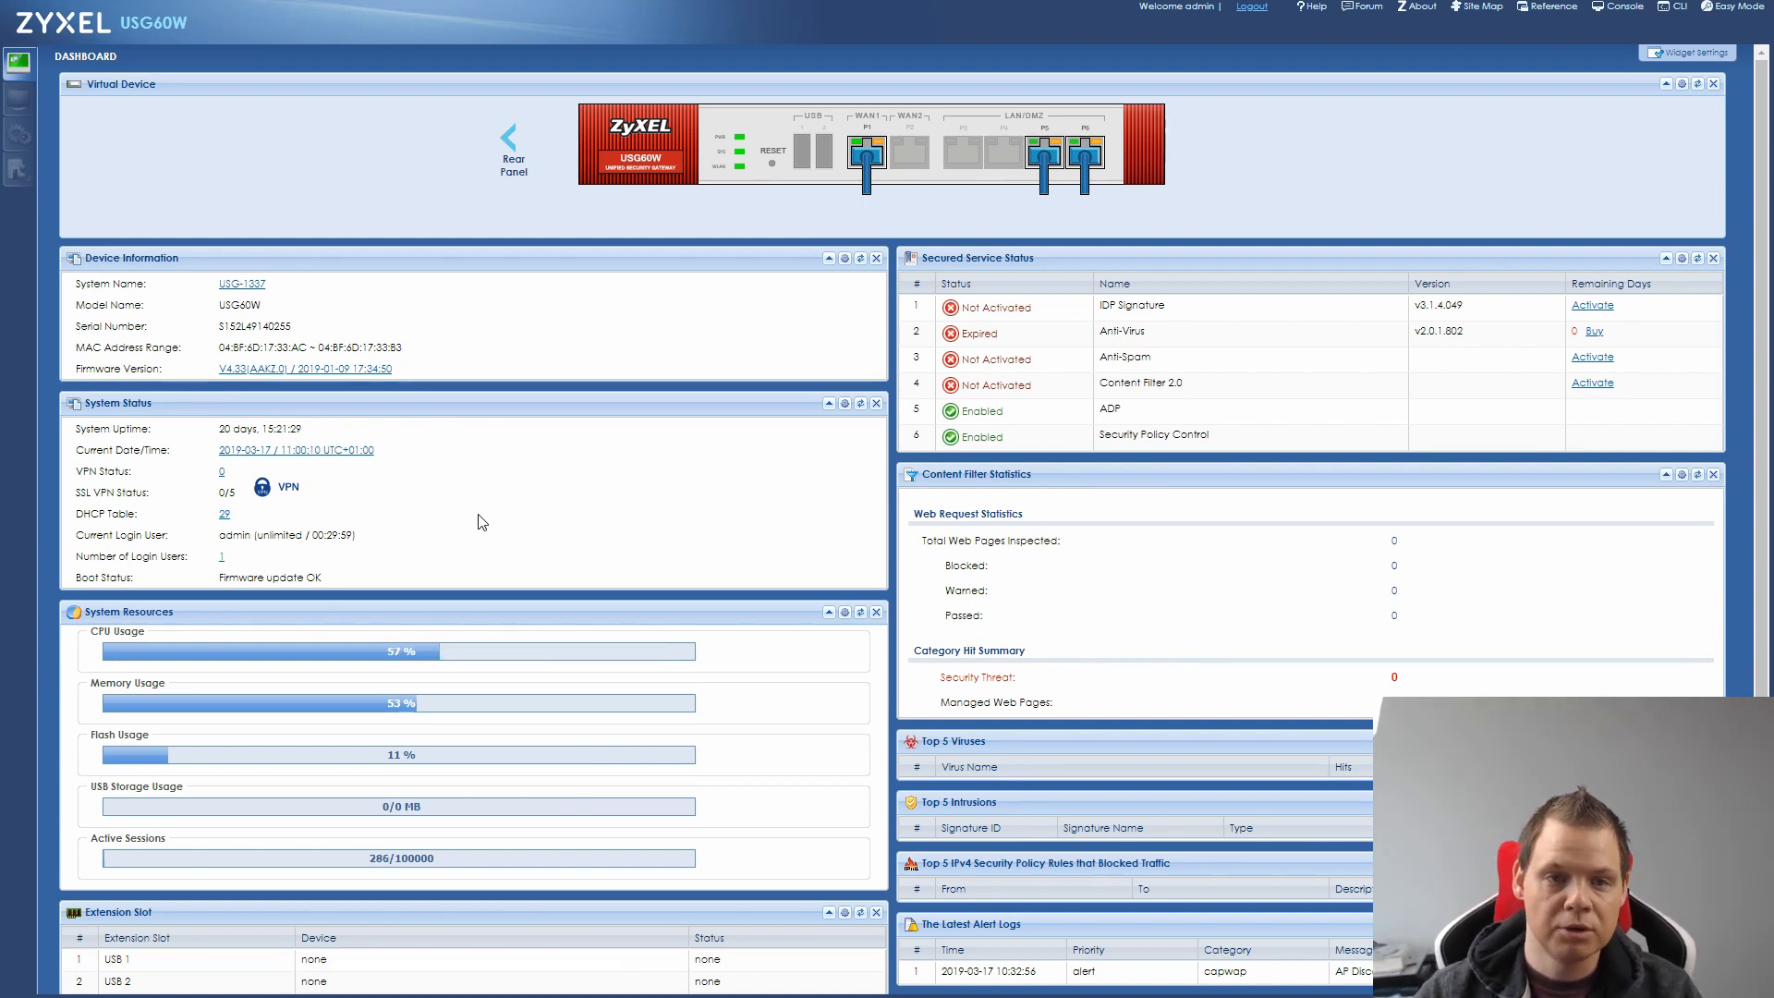
Step: Start a new TCP service object named HTTP with starting and ending port 80
left_click(19, 138)
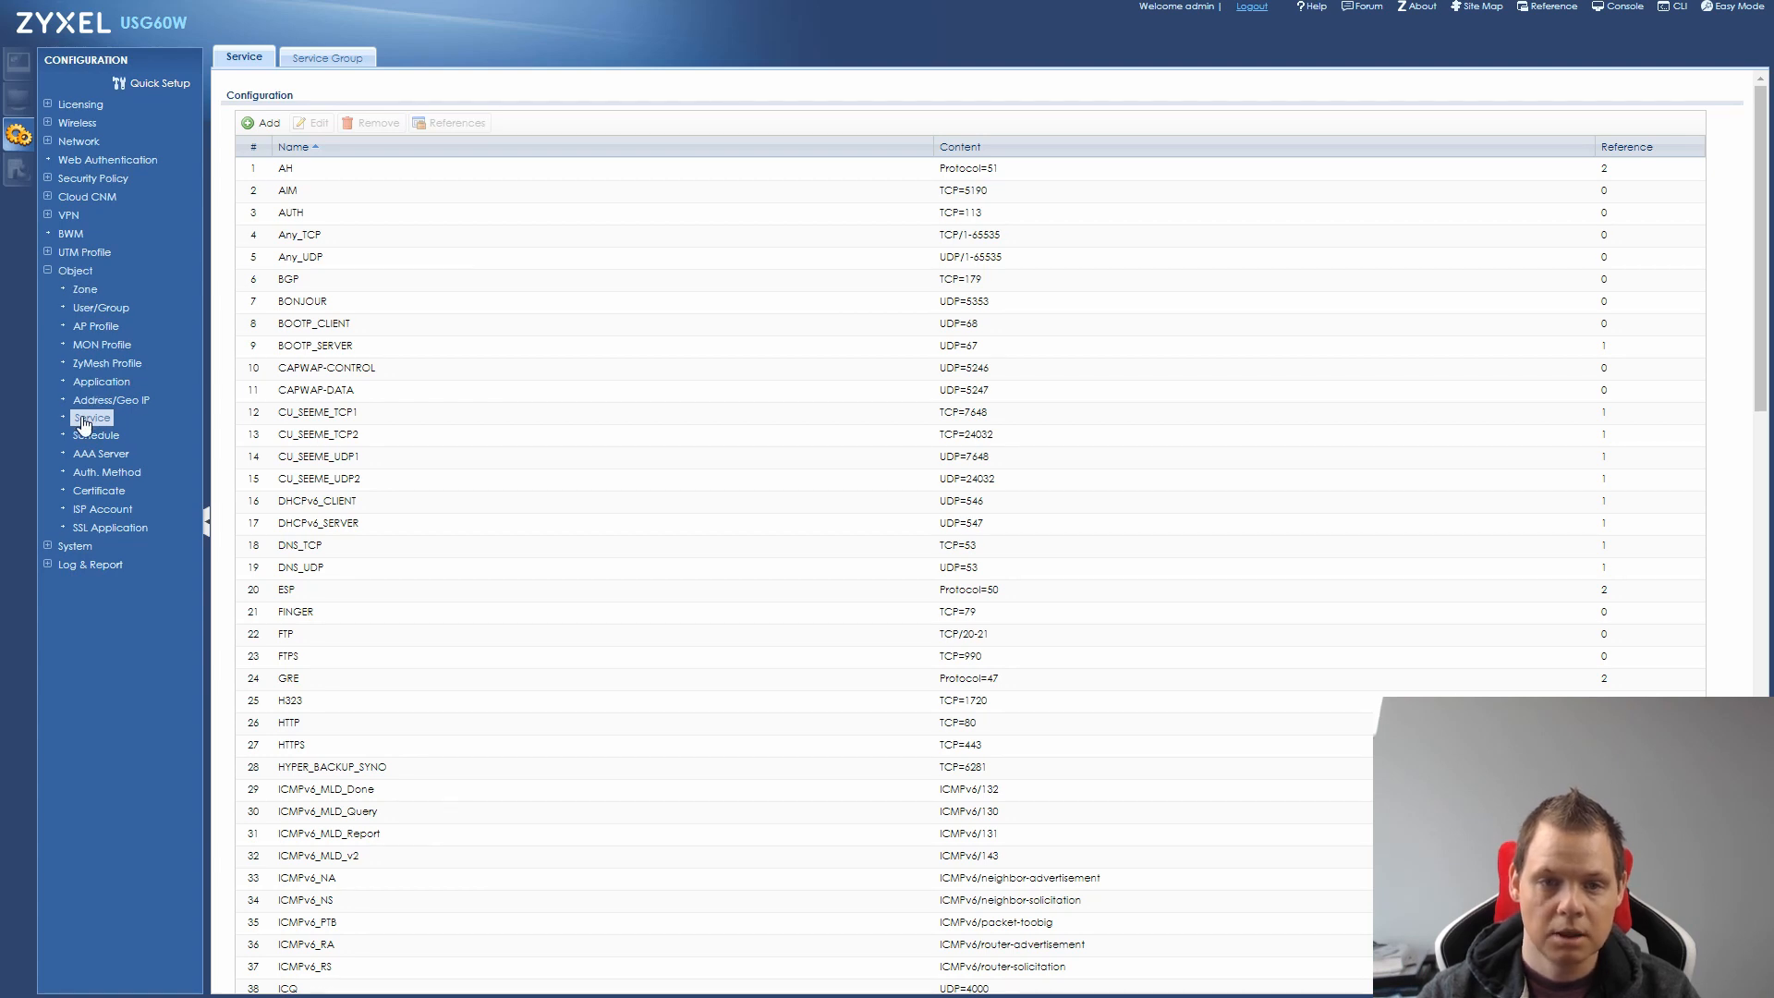
left_click(265, 125)
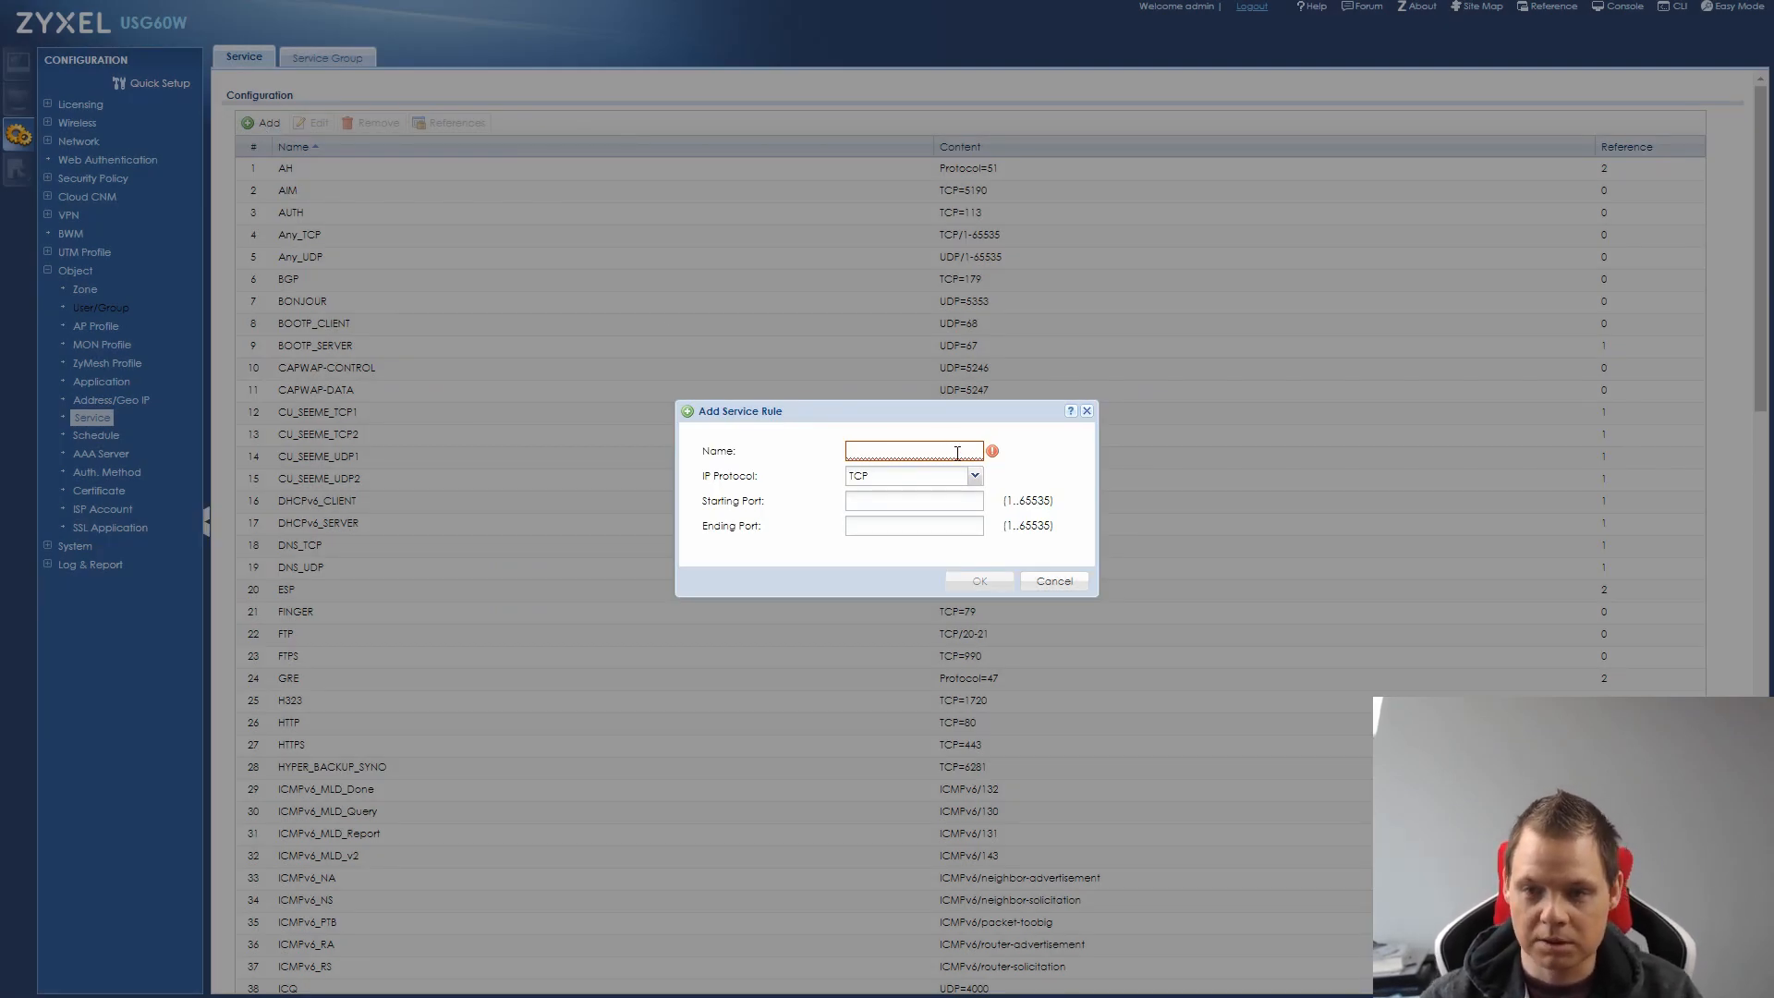
type("HTTP_")
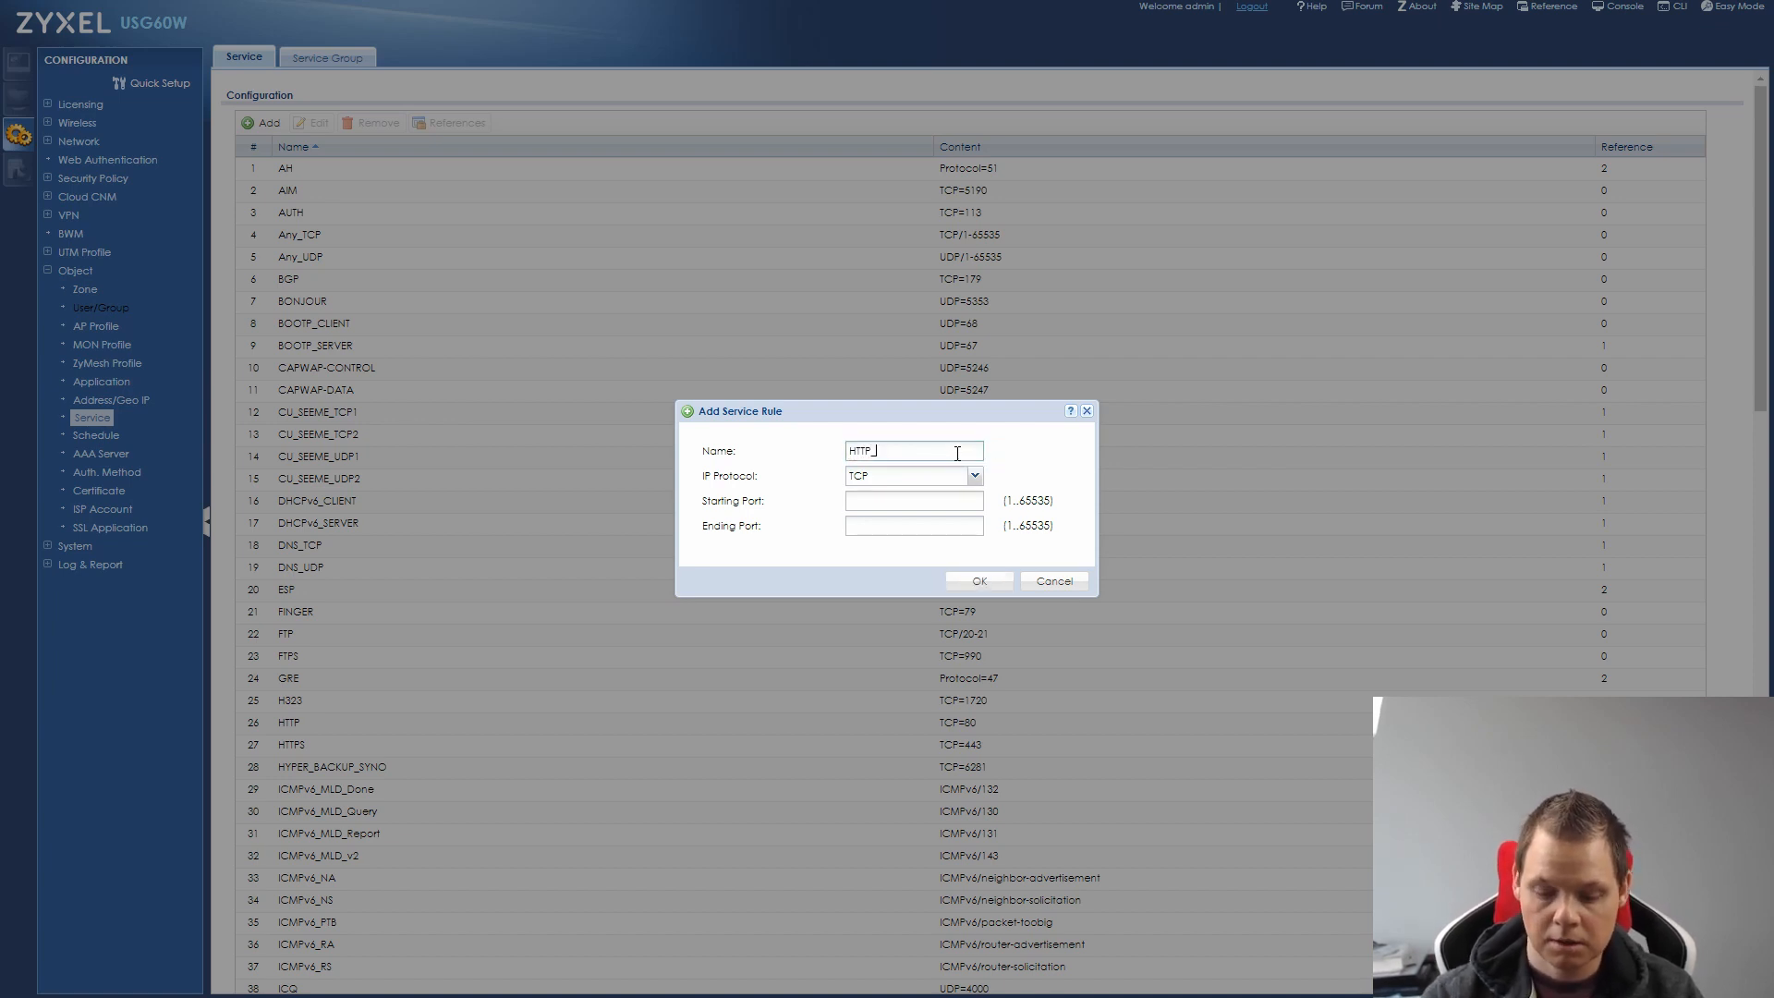
key("BackSpace")
key("Tab")
key("Tab")
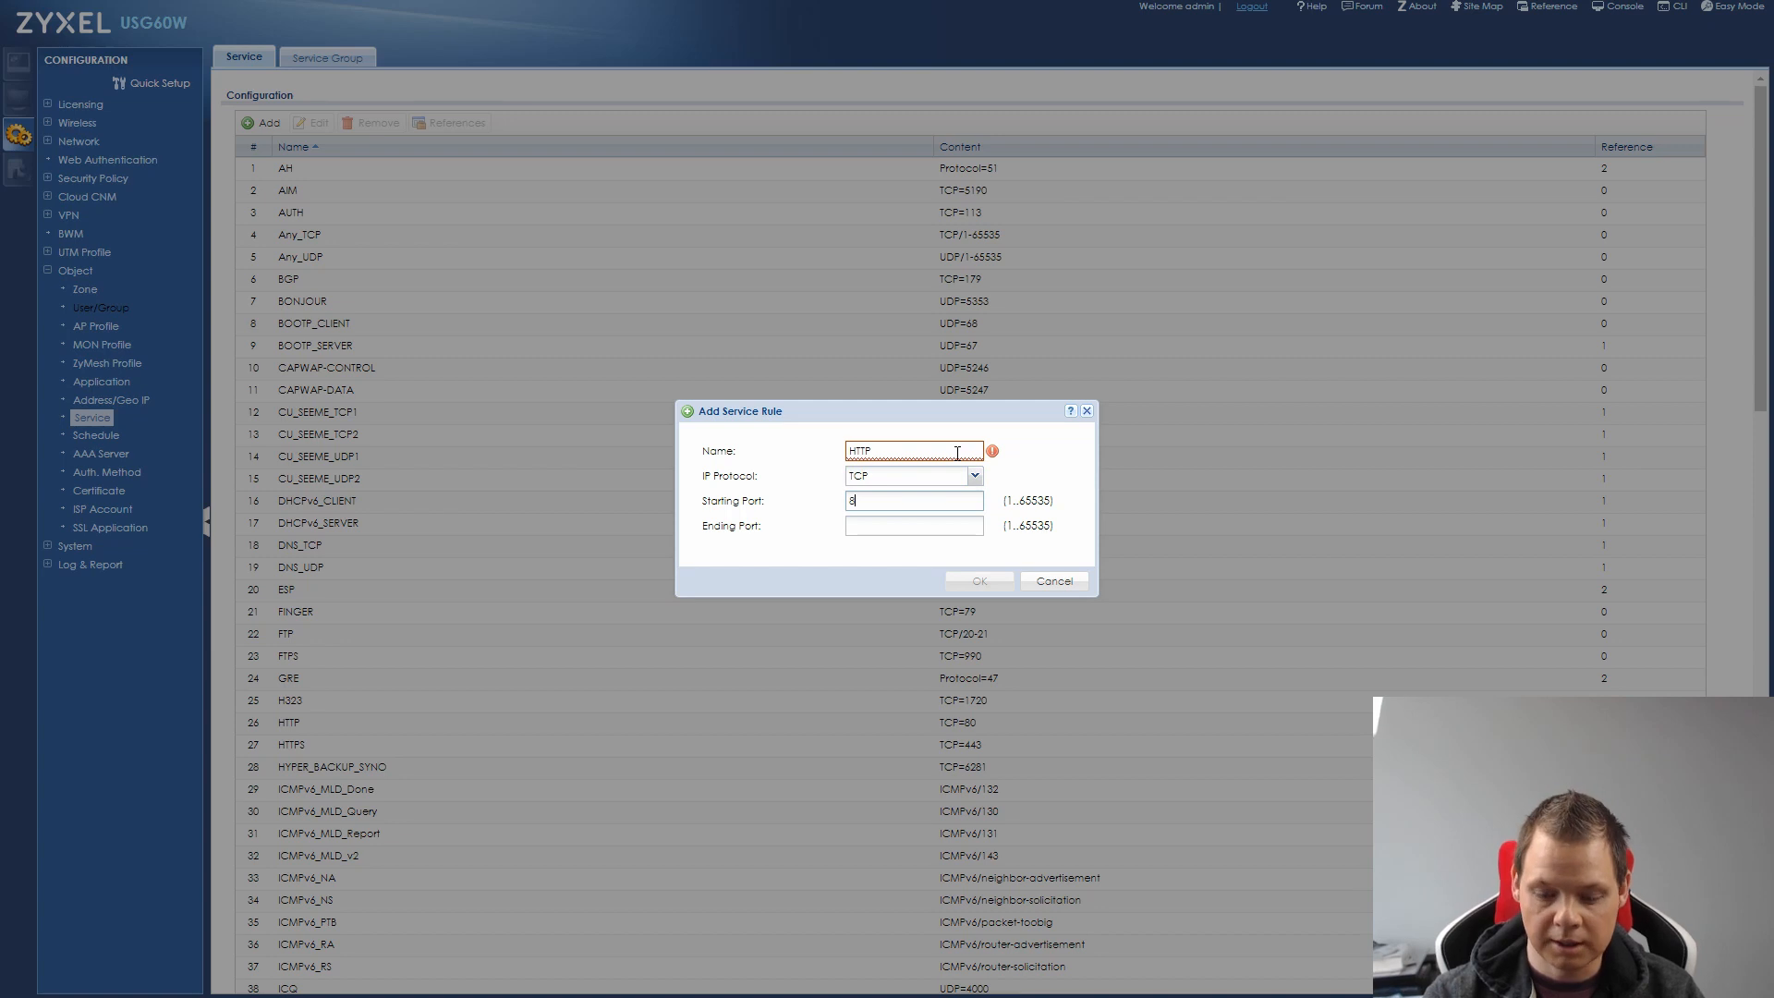
type("80")
key("Tab")
type("8")
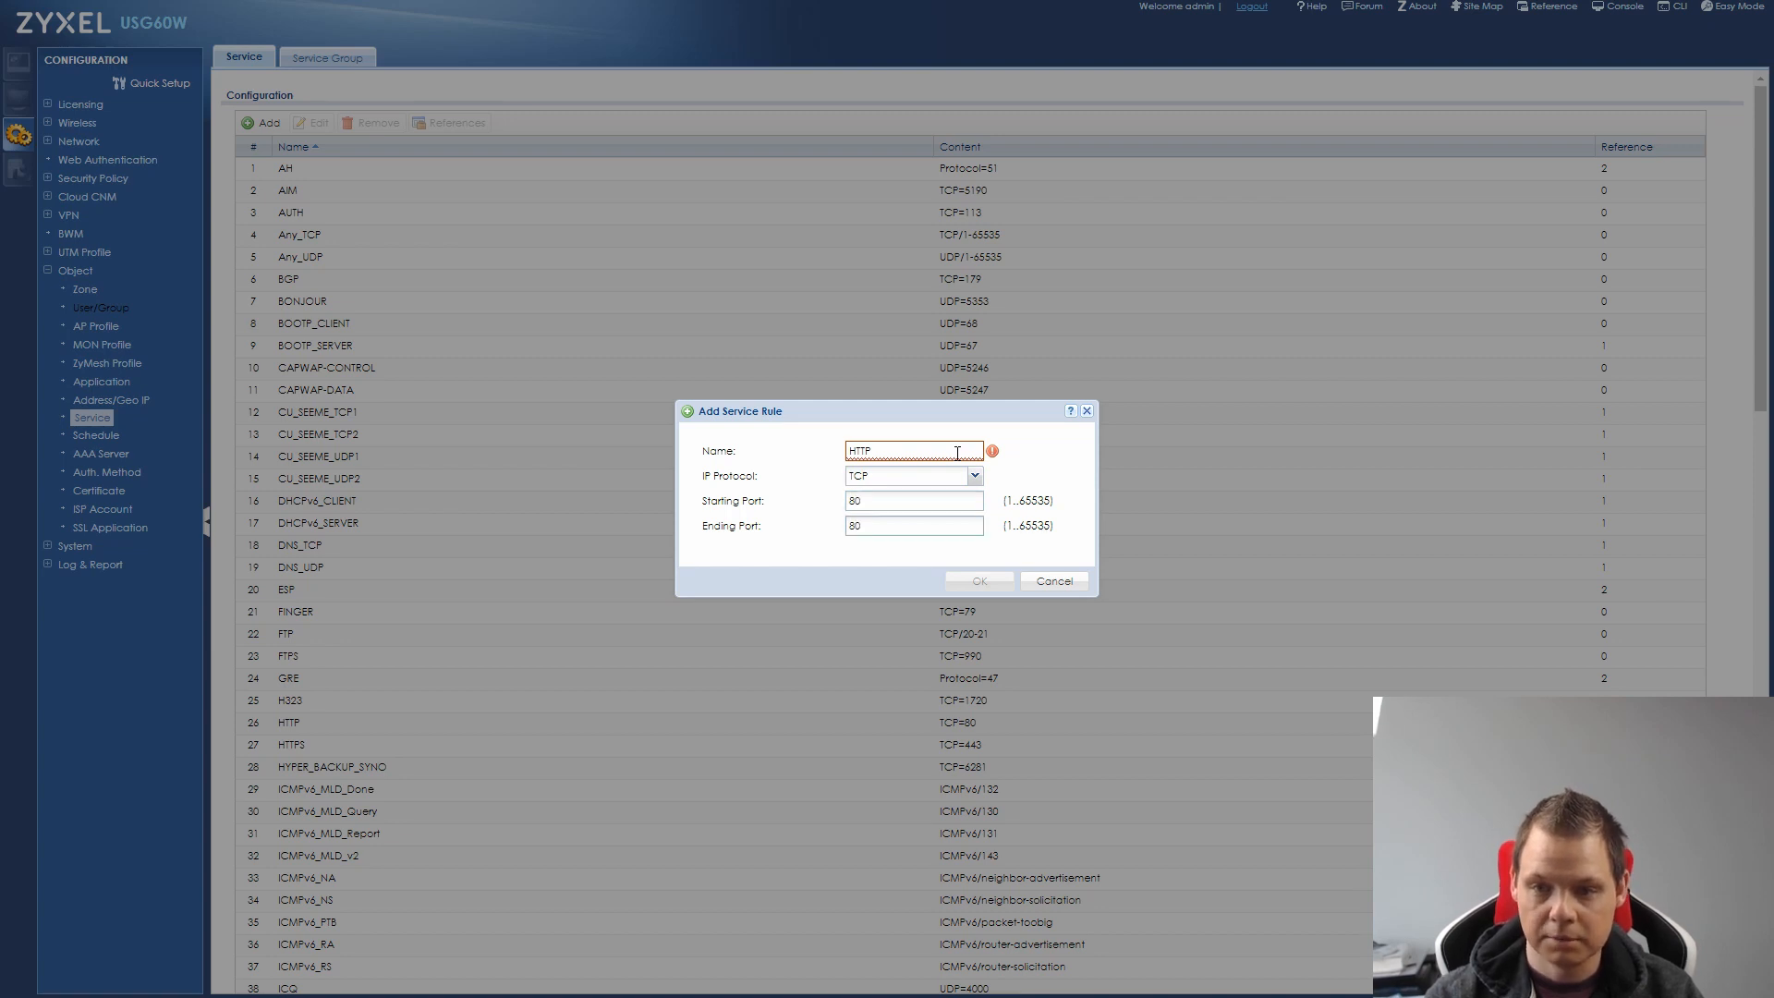
Step: Change the new service object's name to NGINX_HTTP and save it
key("shift+Tab")
key("shift+Tab")
key("shift+Tab")
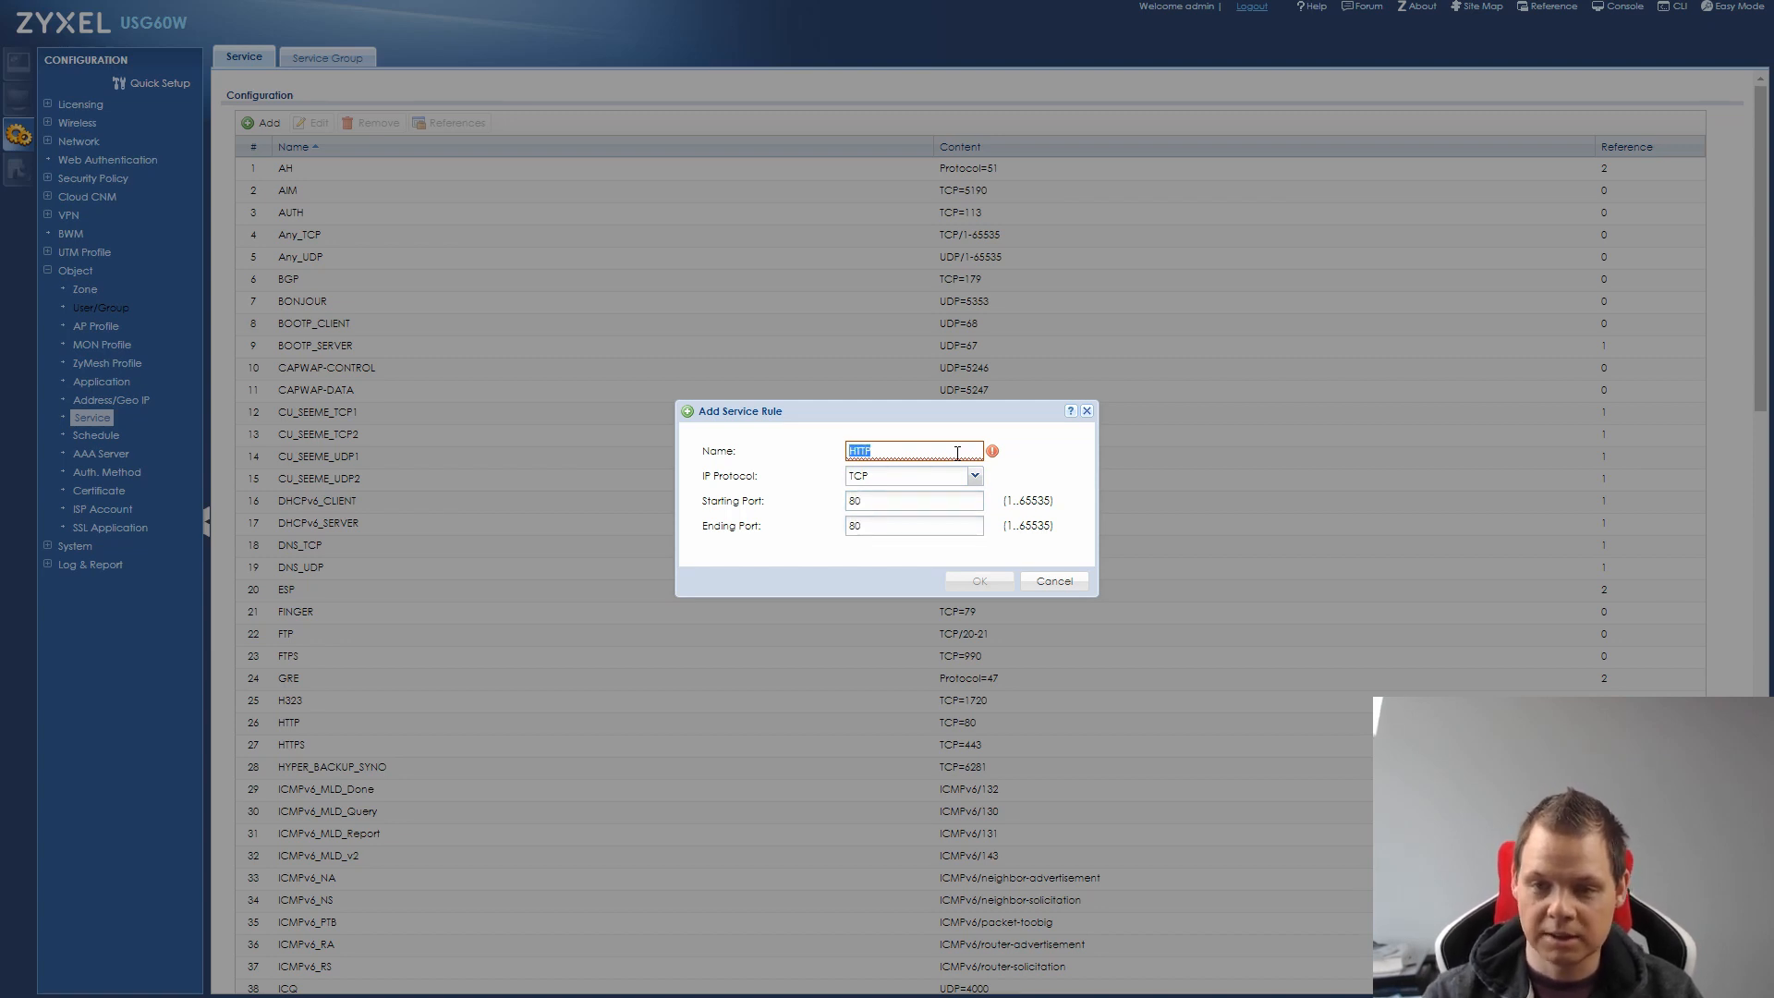
type("NGINX")
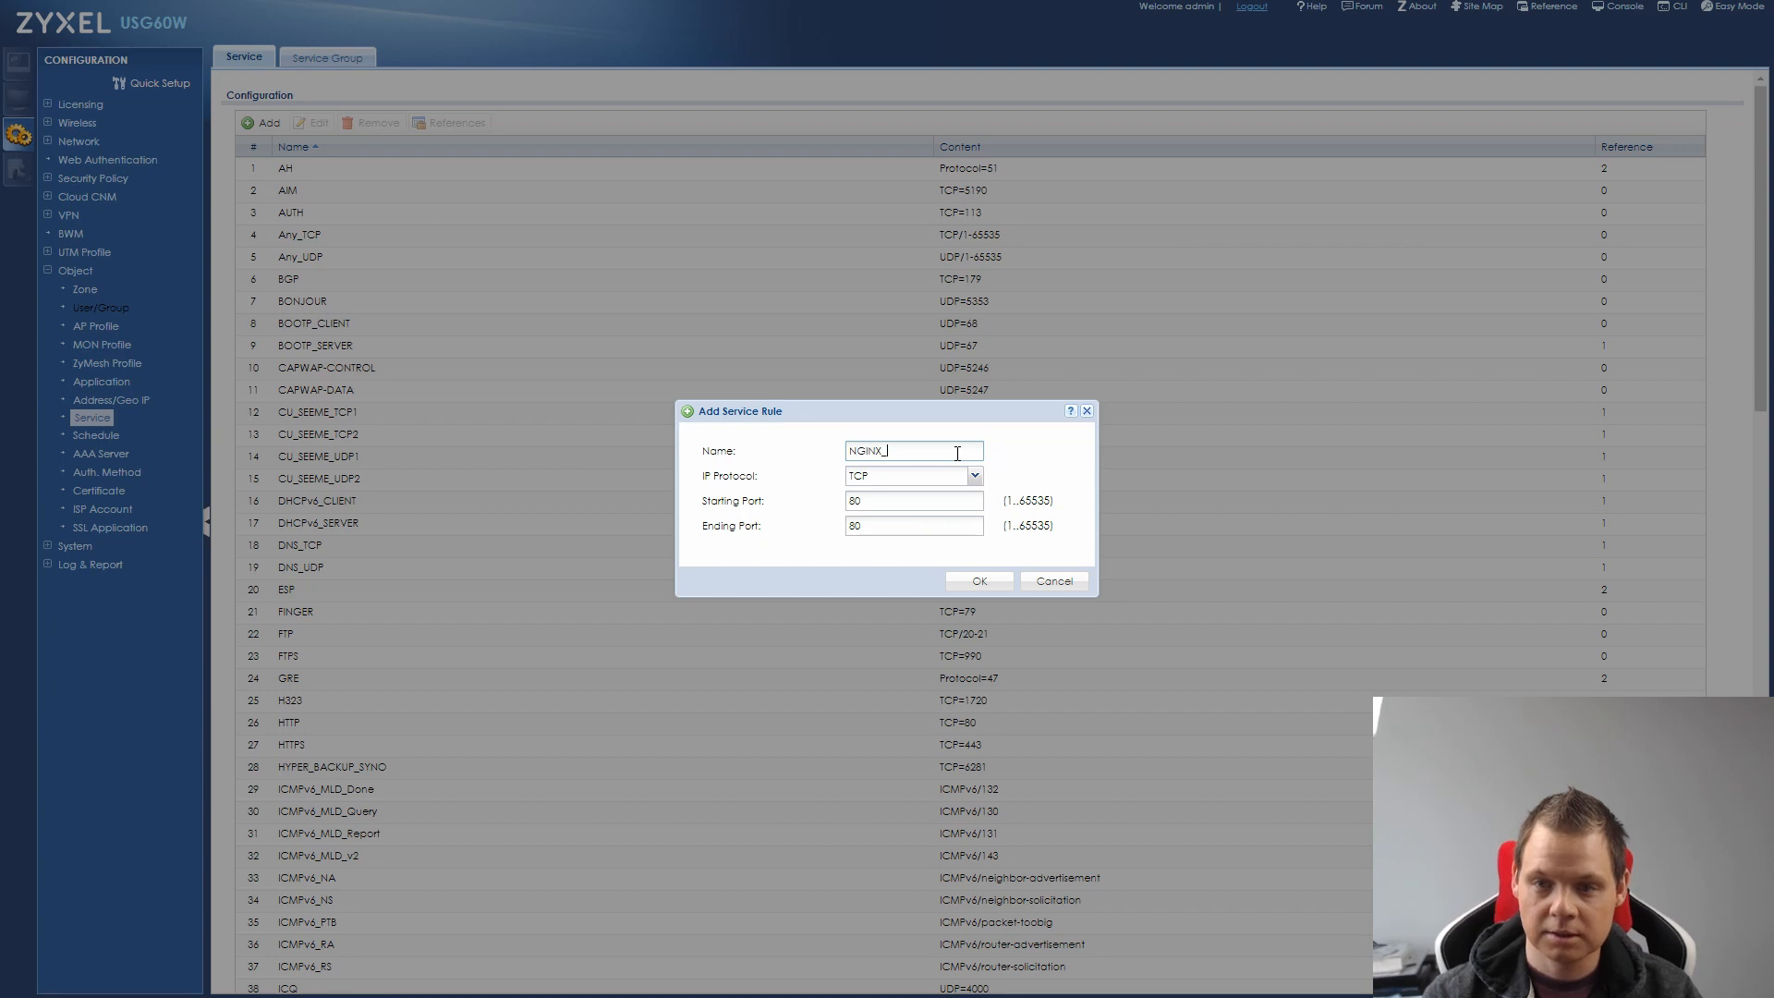
type("_HTTP")
key("Tab")
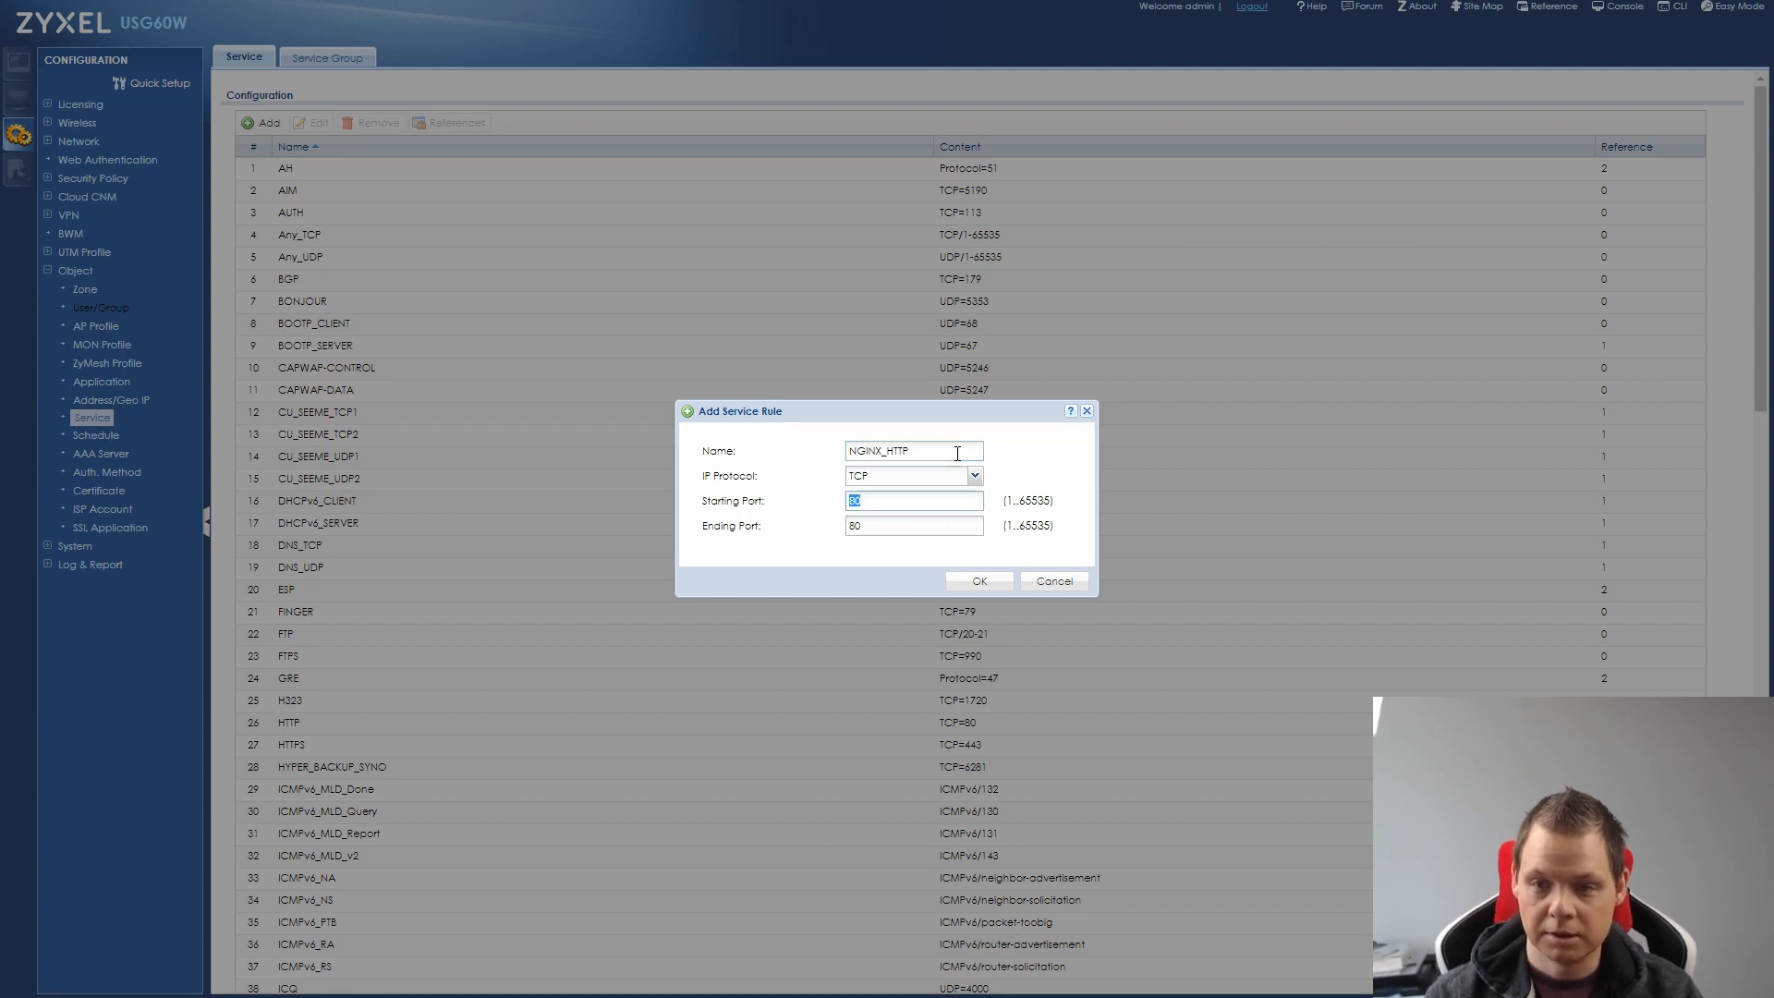
left_click(981, 580)
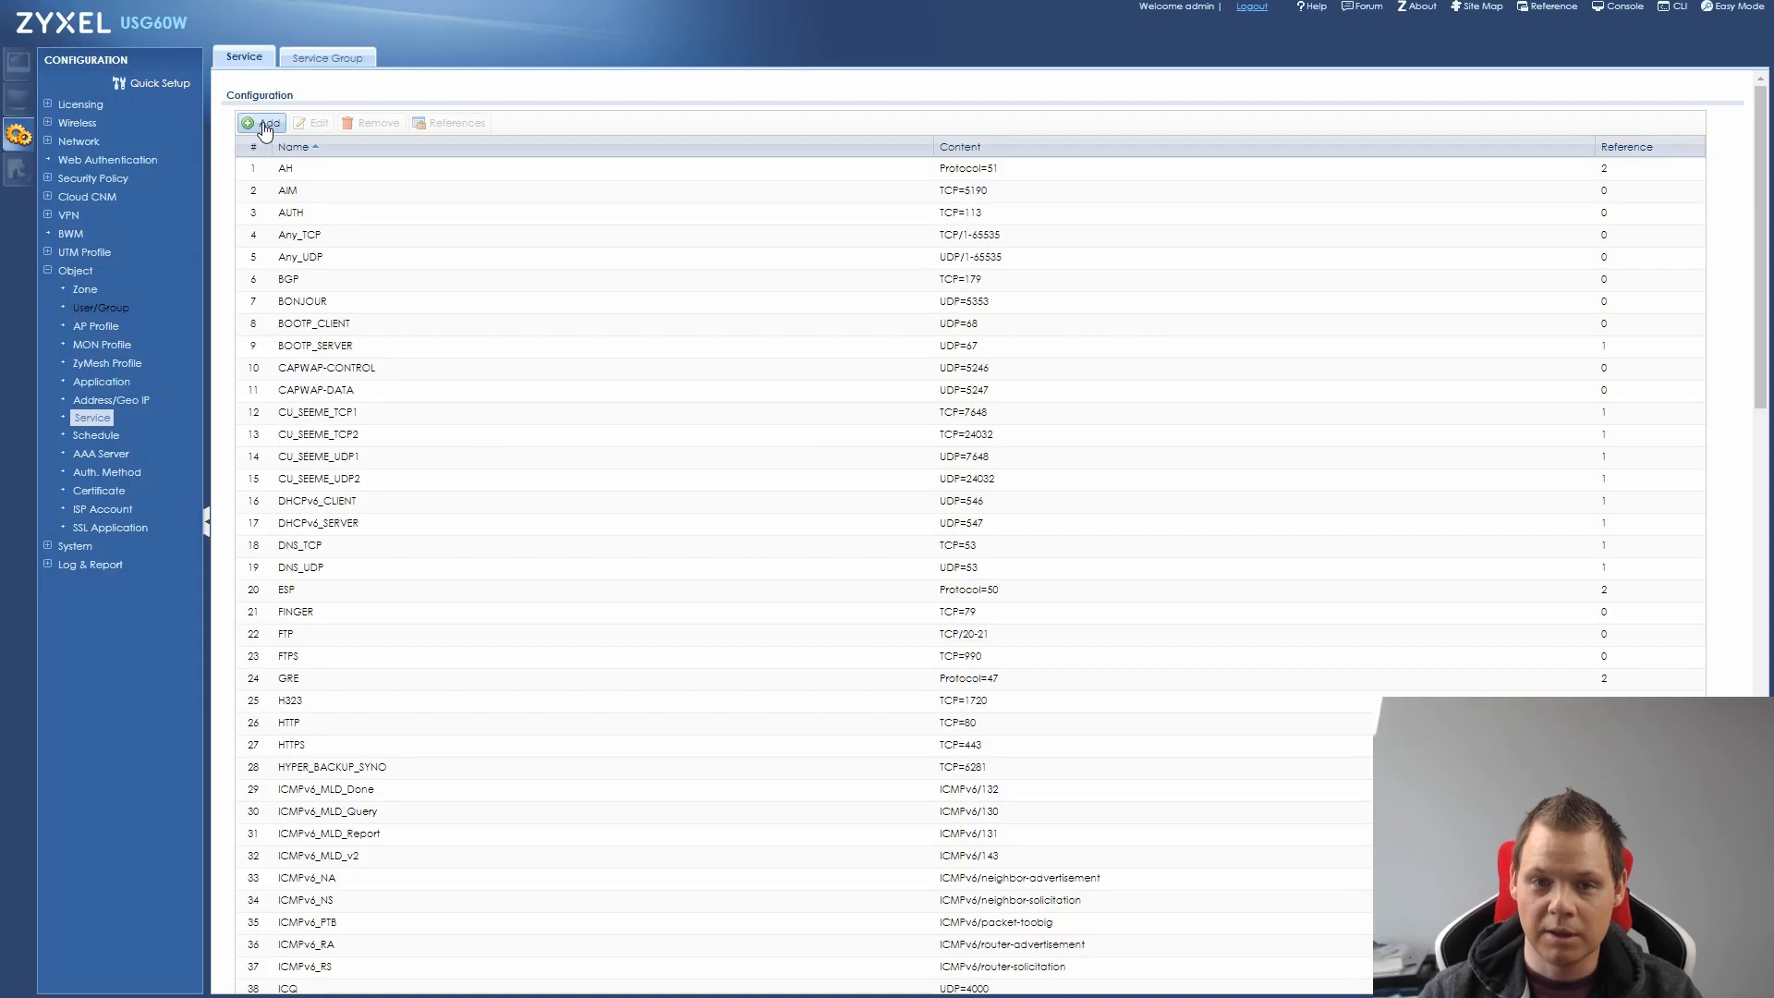
Step: Add a second TCP service object named NGINX_HTTPS for port 443 and save it
left_click(263, 123)
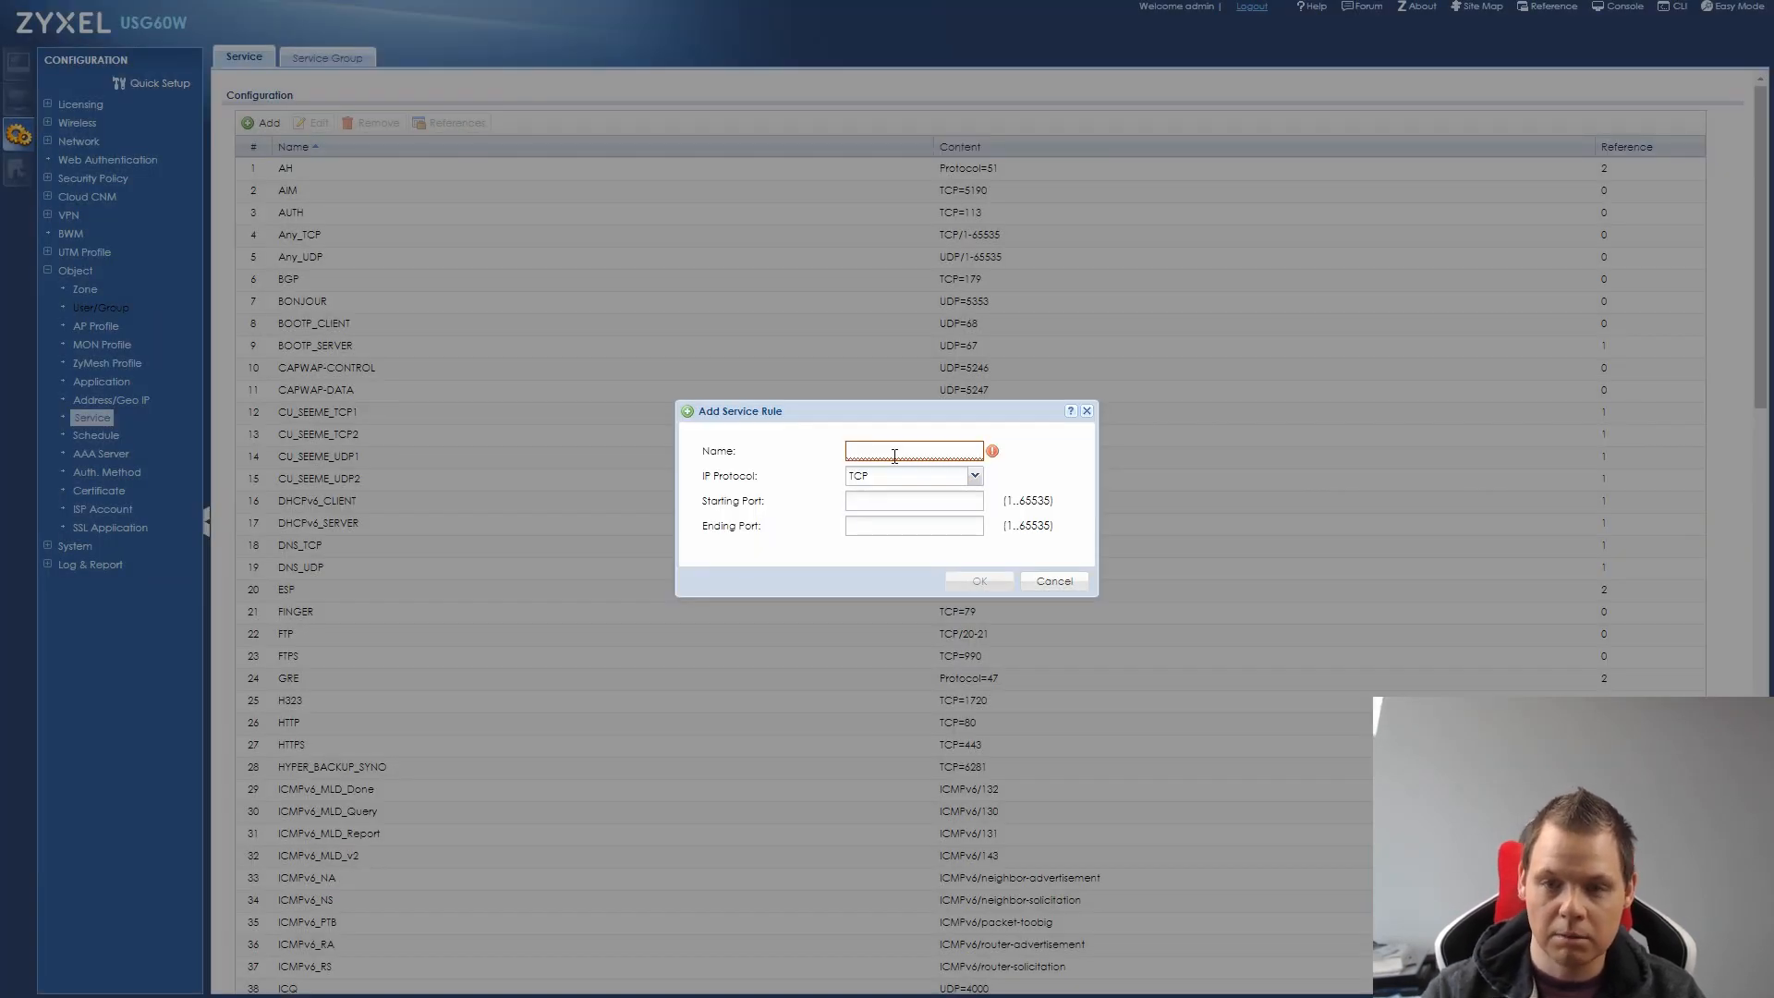
type("NGINX_")
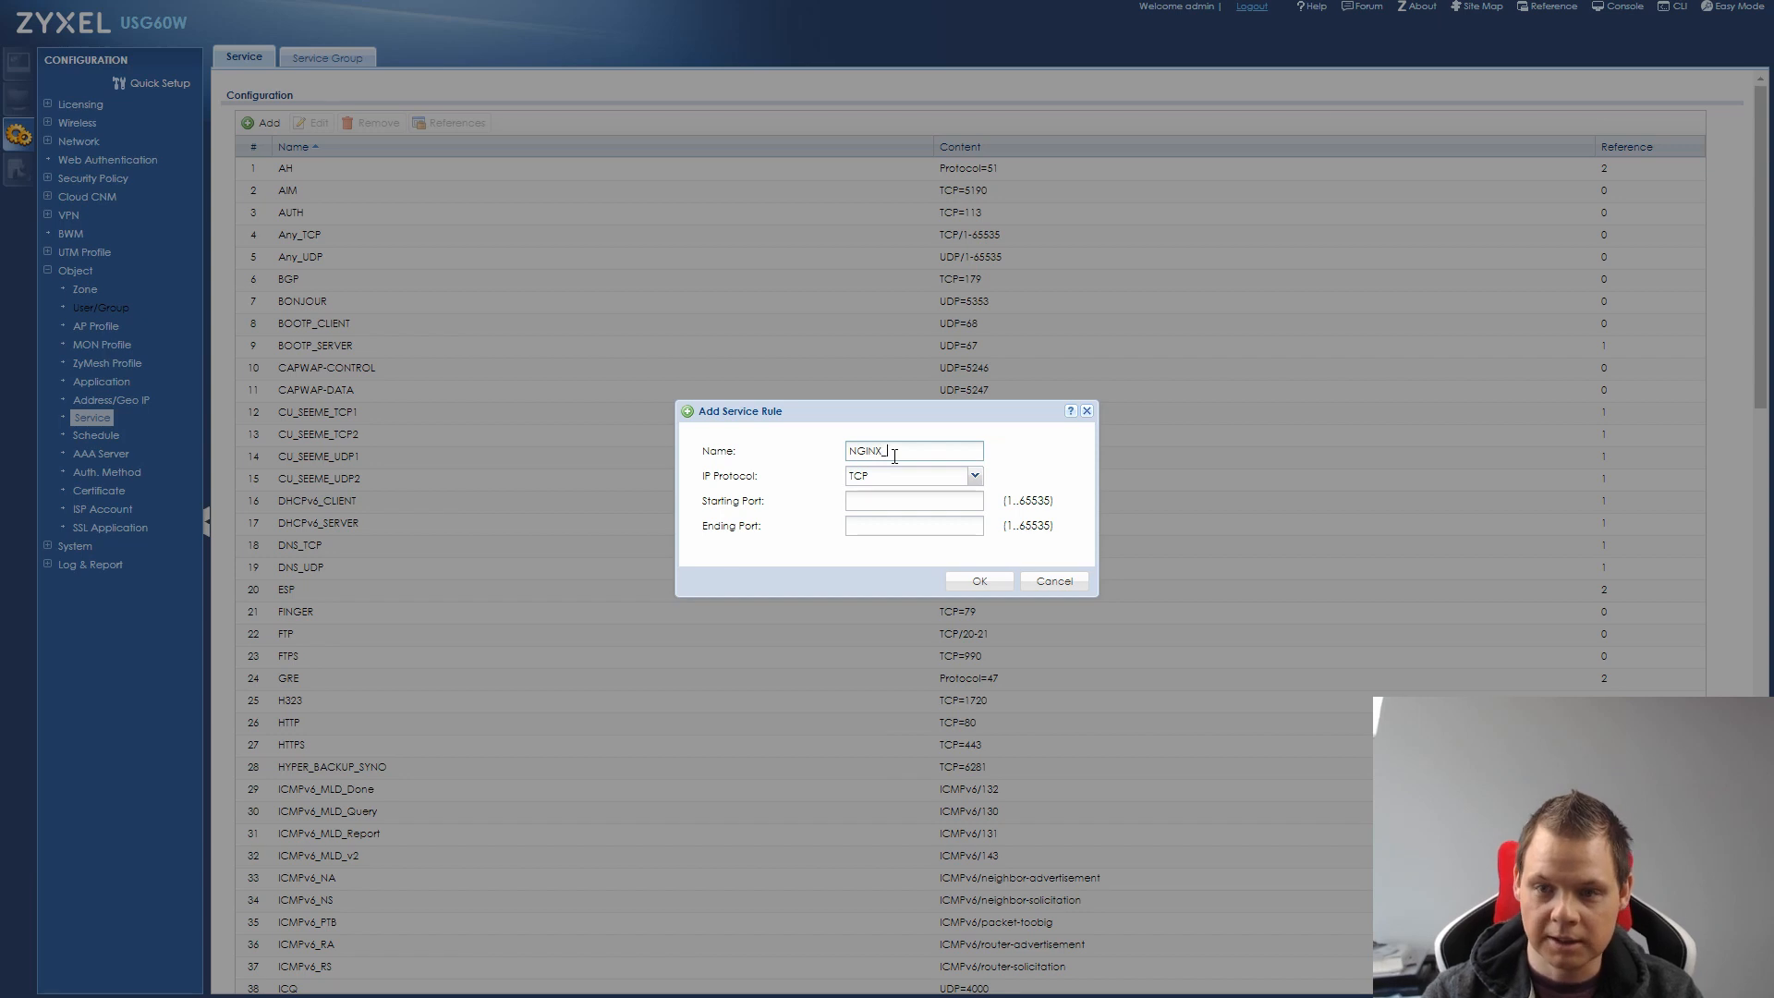
type("HT")
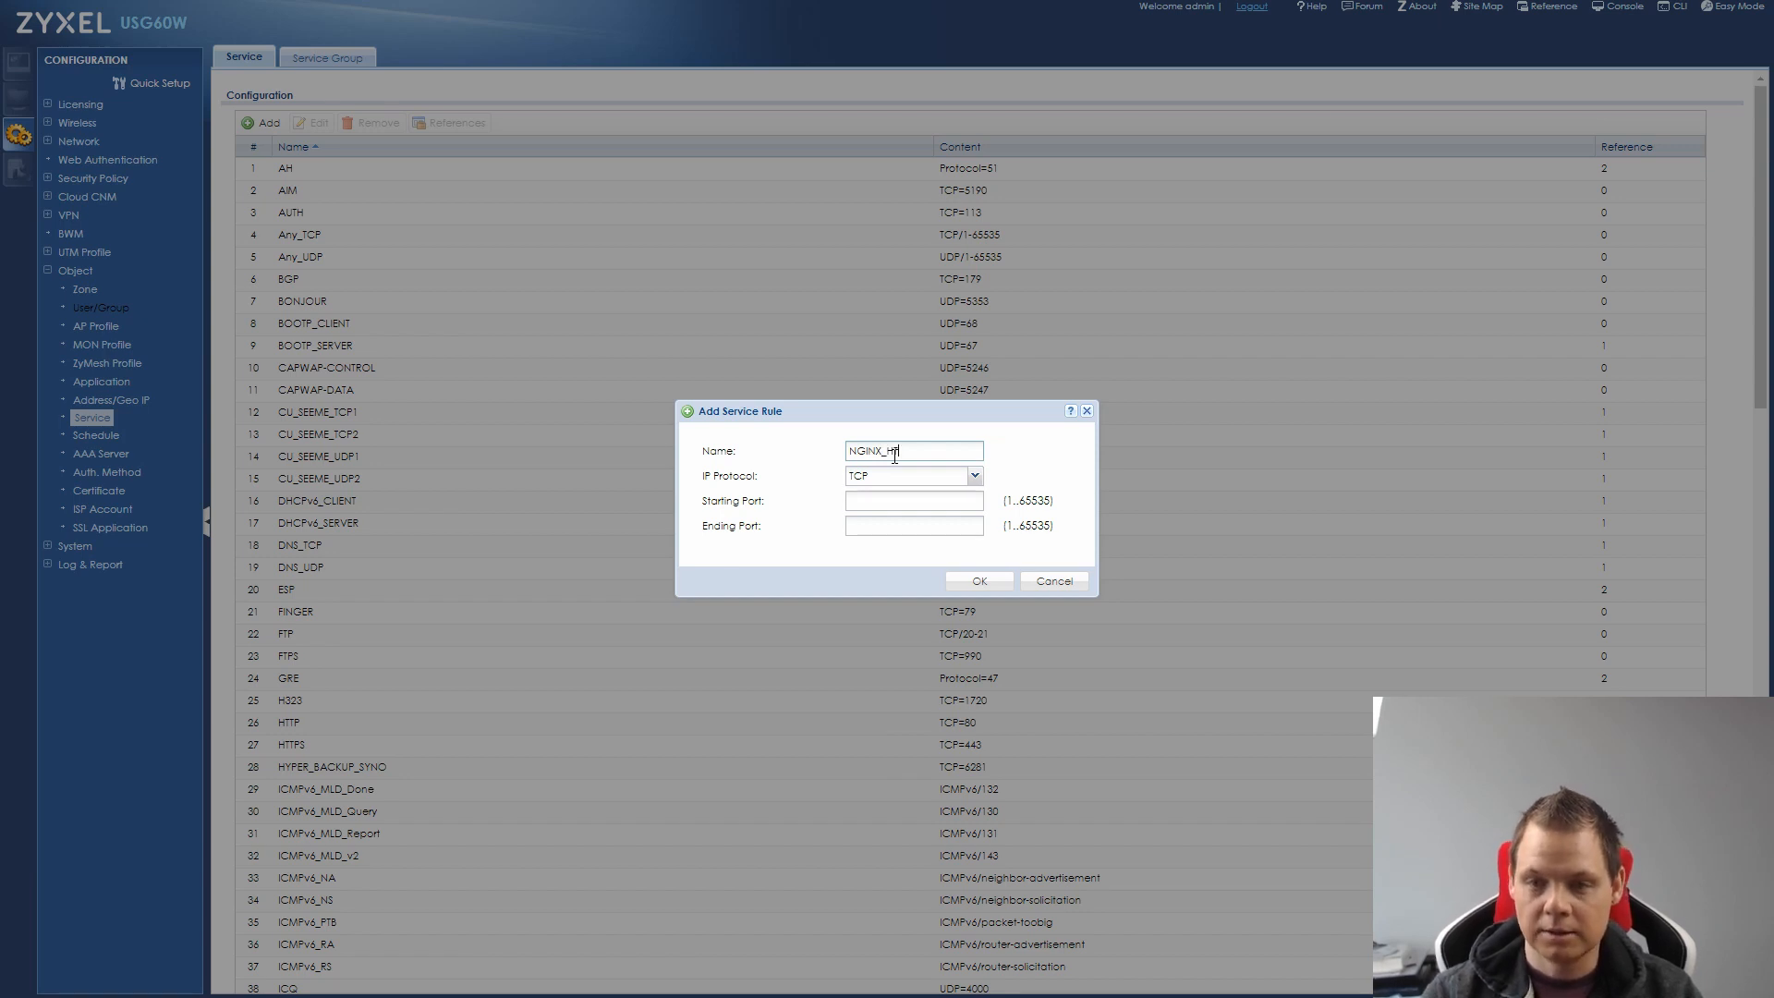
type("HTTPS")
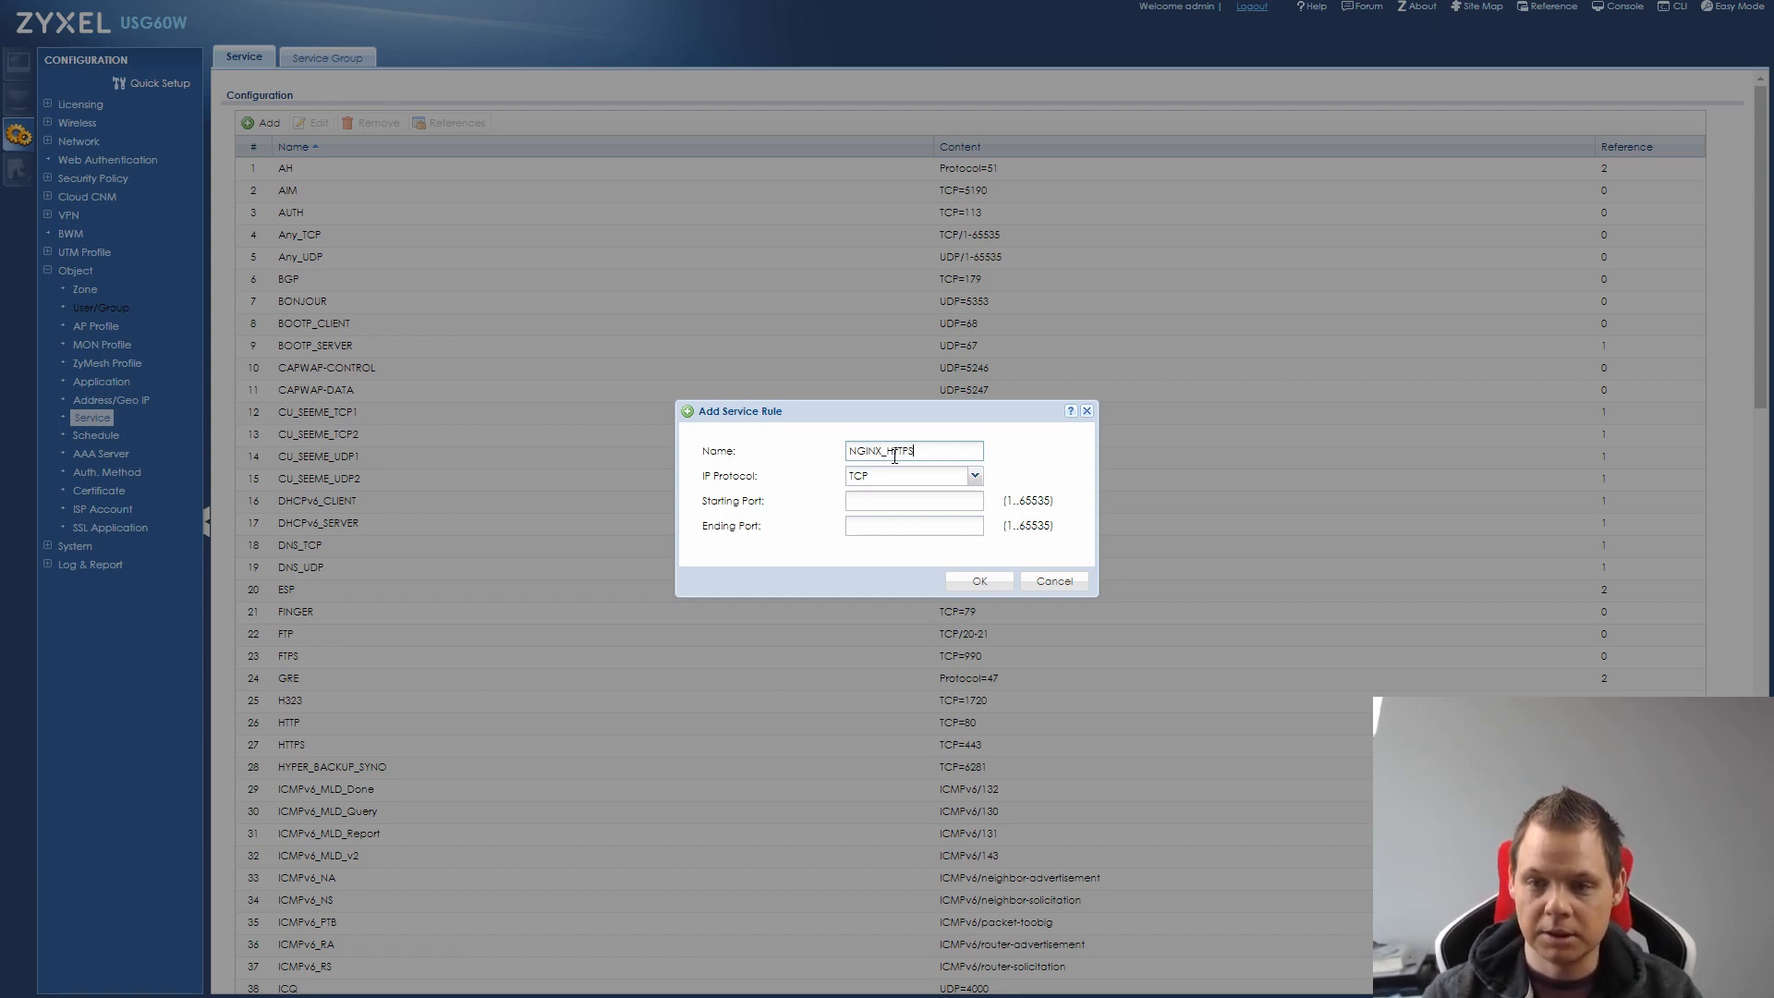
key("Tab")
key("Tab")
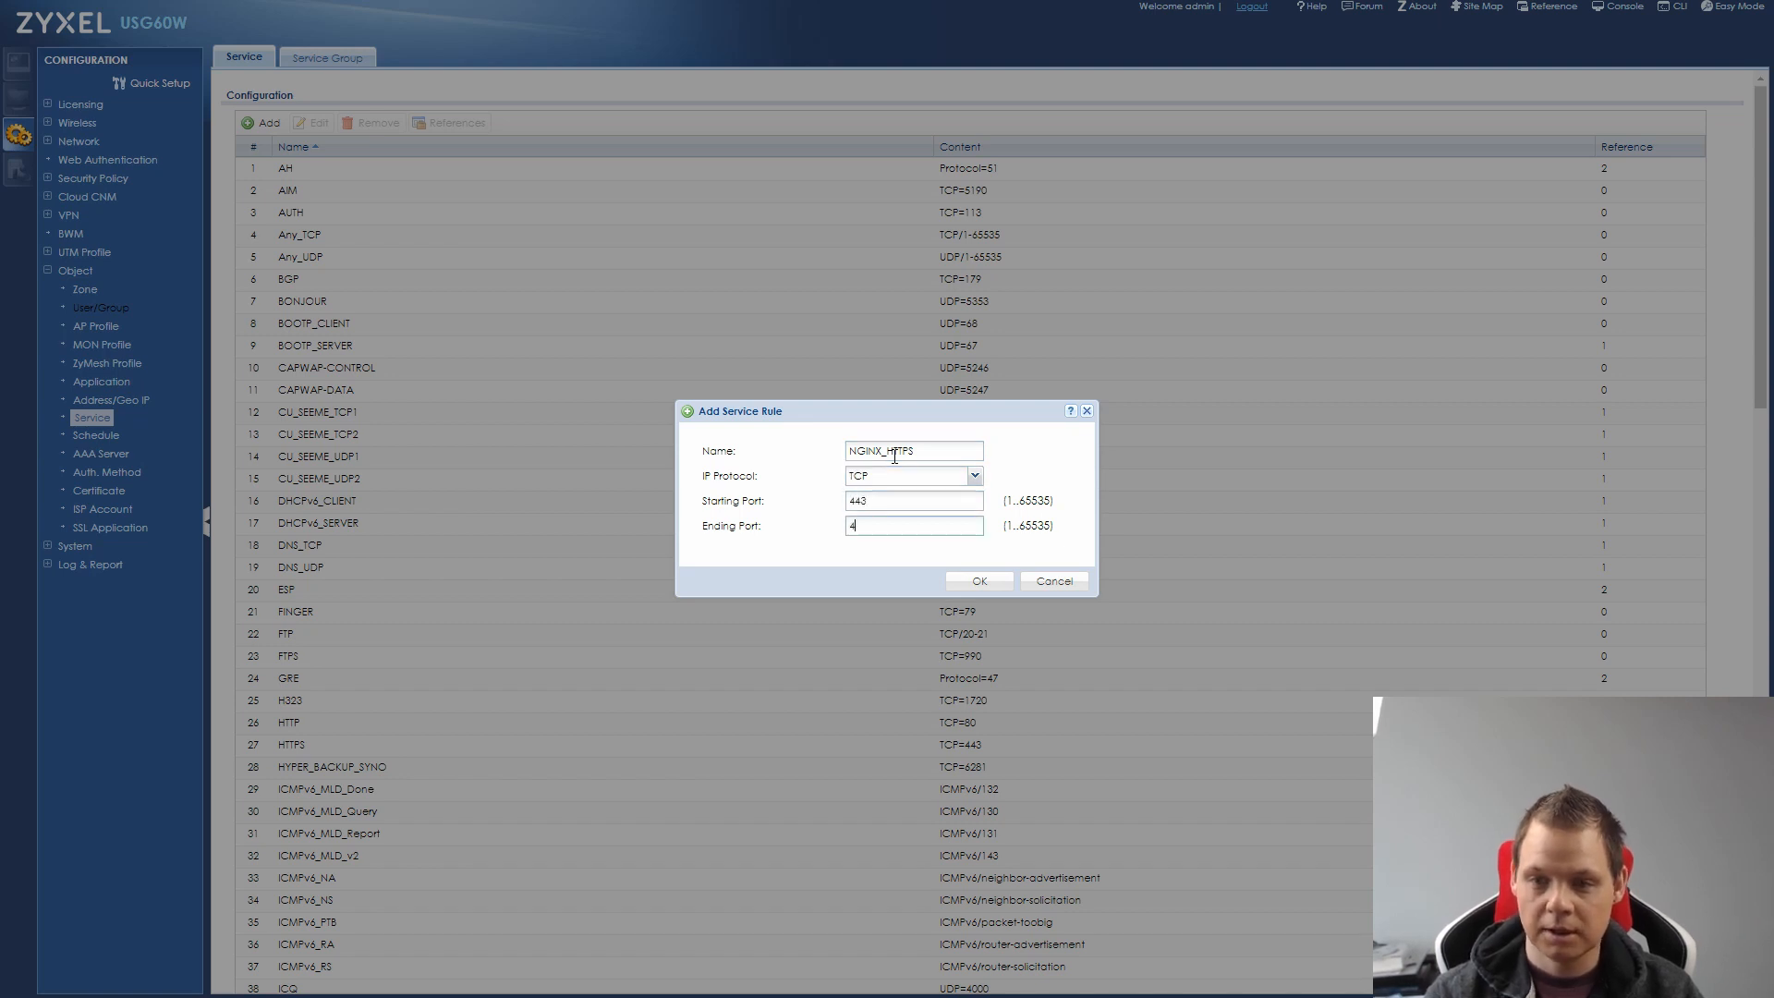
key("Tab")
left_click(978, 582)
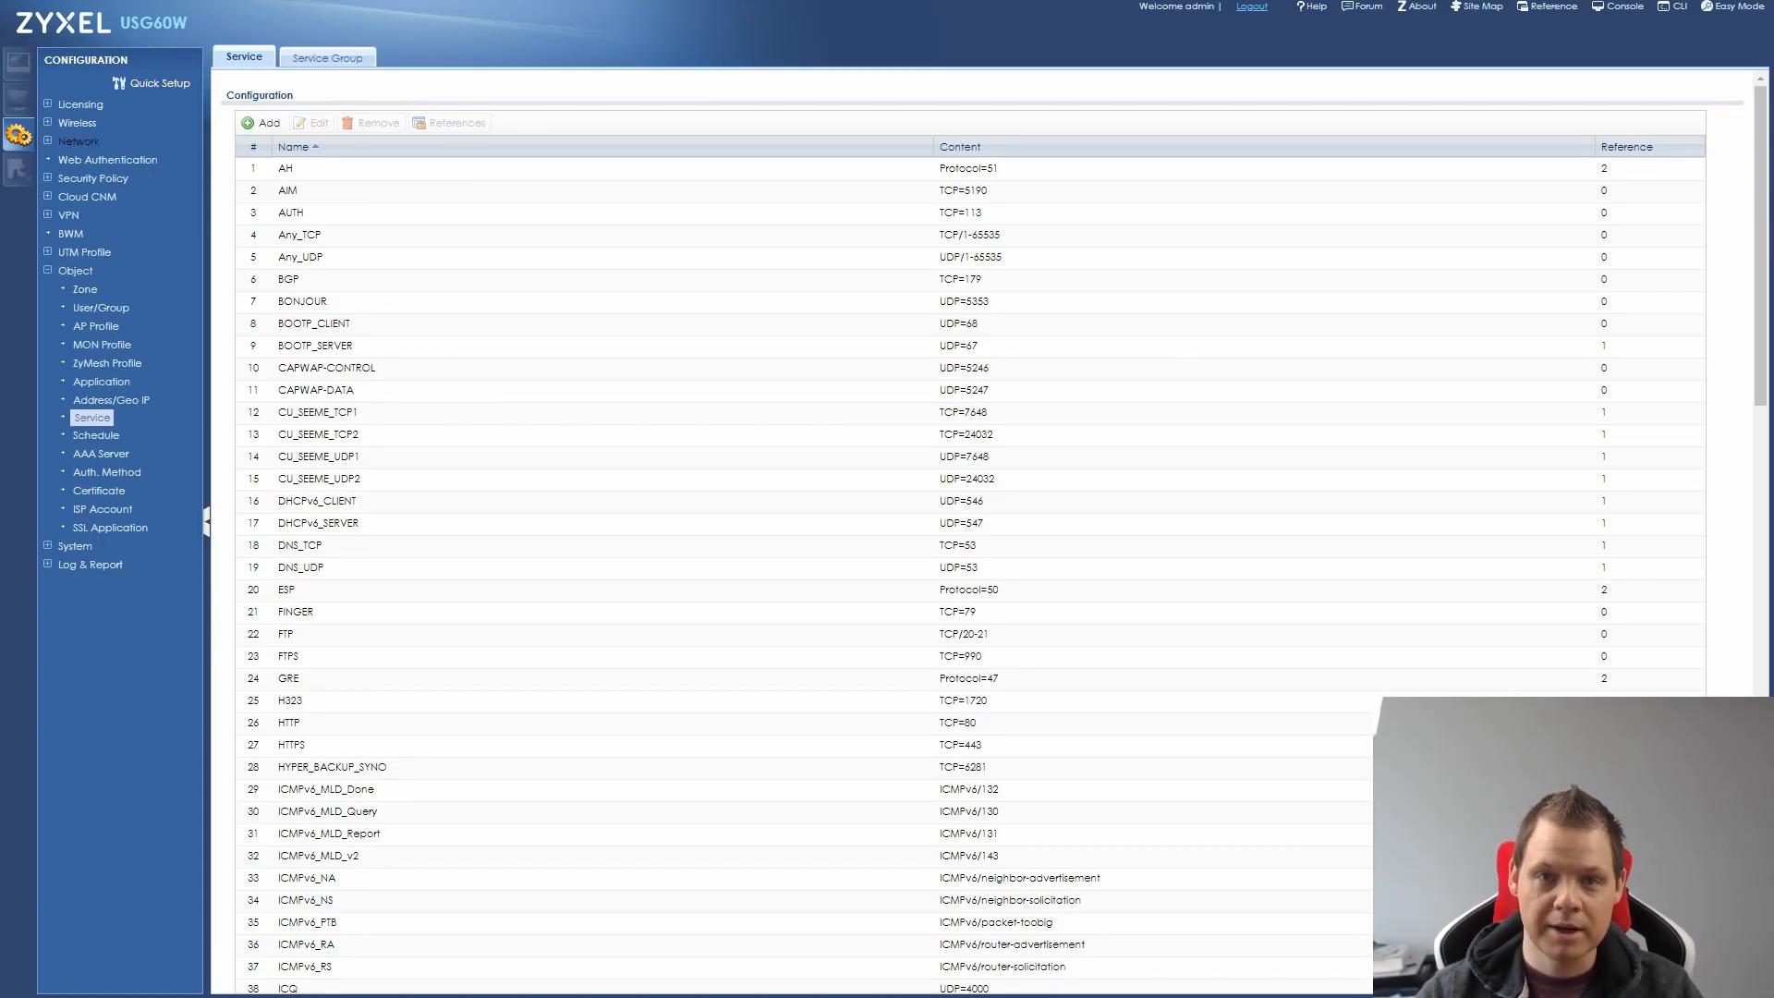
Step: Start a new service group named NGINX_PROXY
left_click(318, 57)
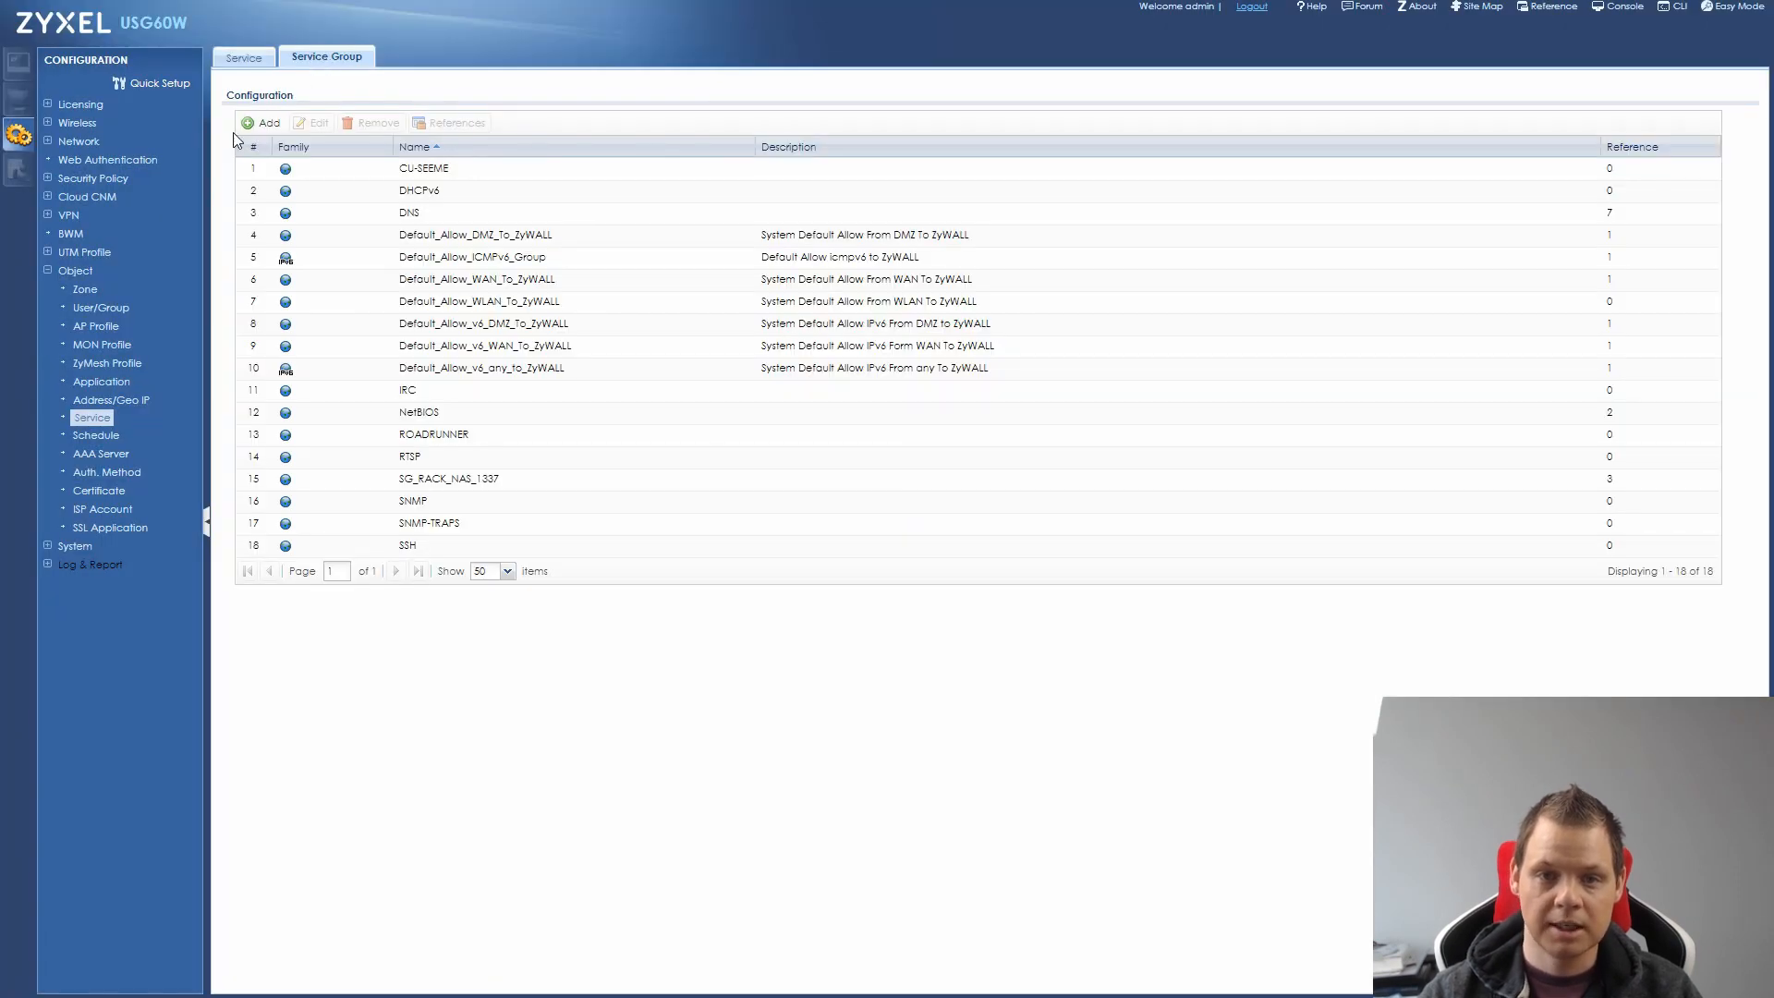
left_click(253, 126)
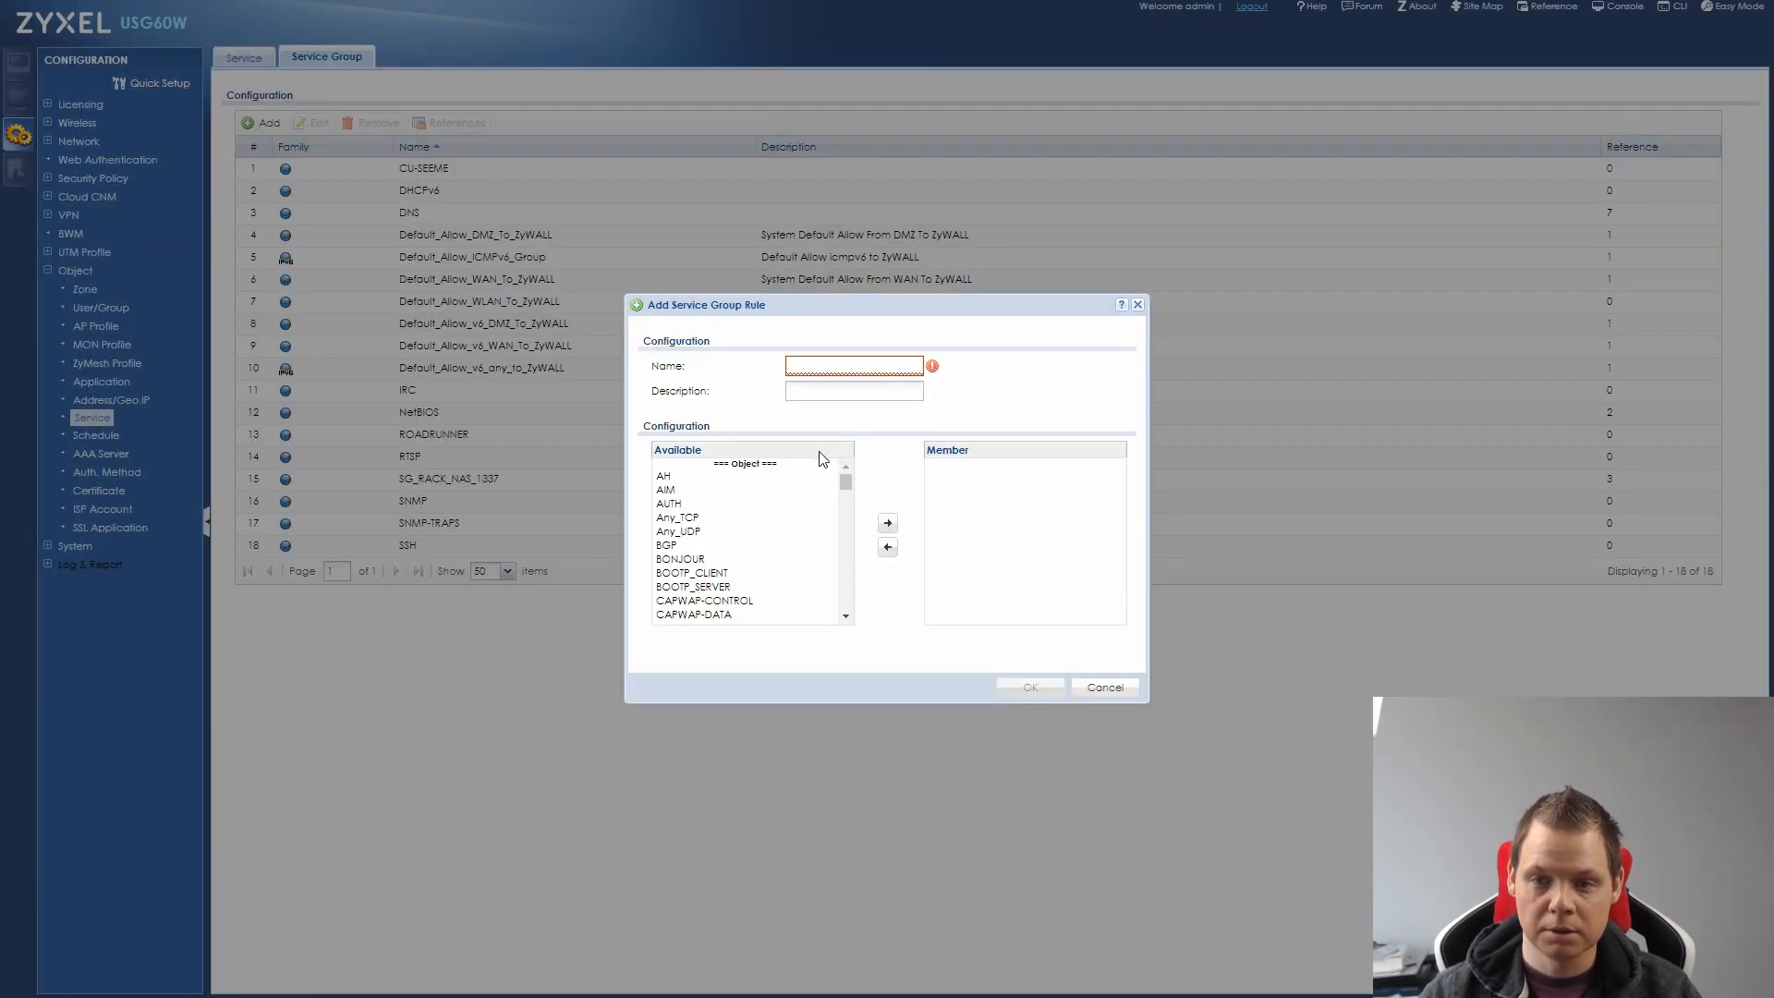
type("NGINX_PROXY")
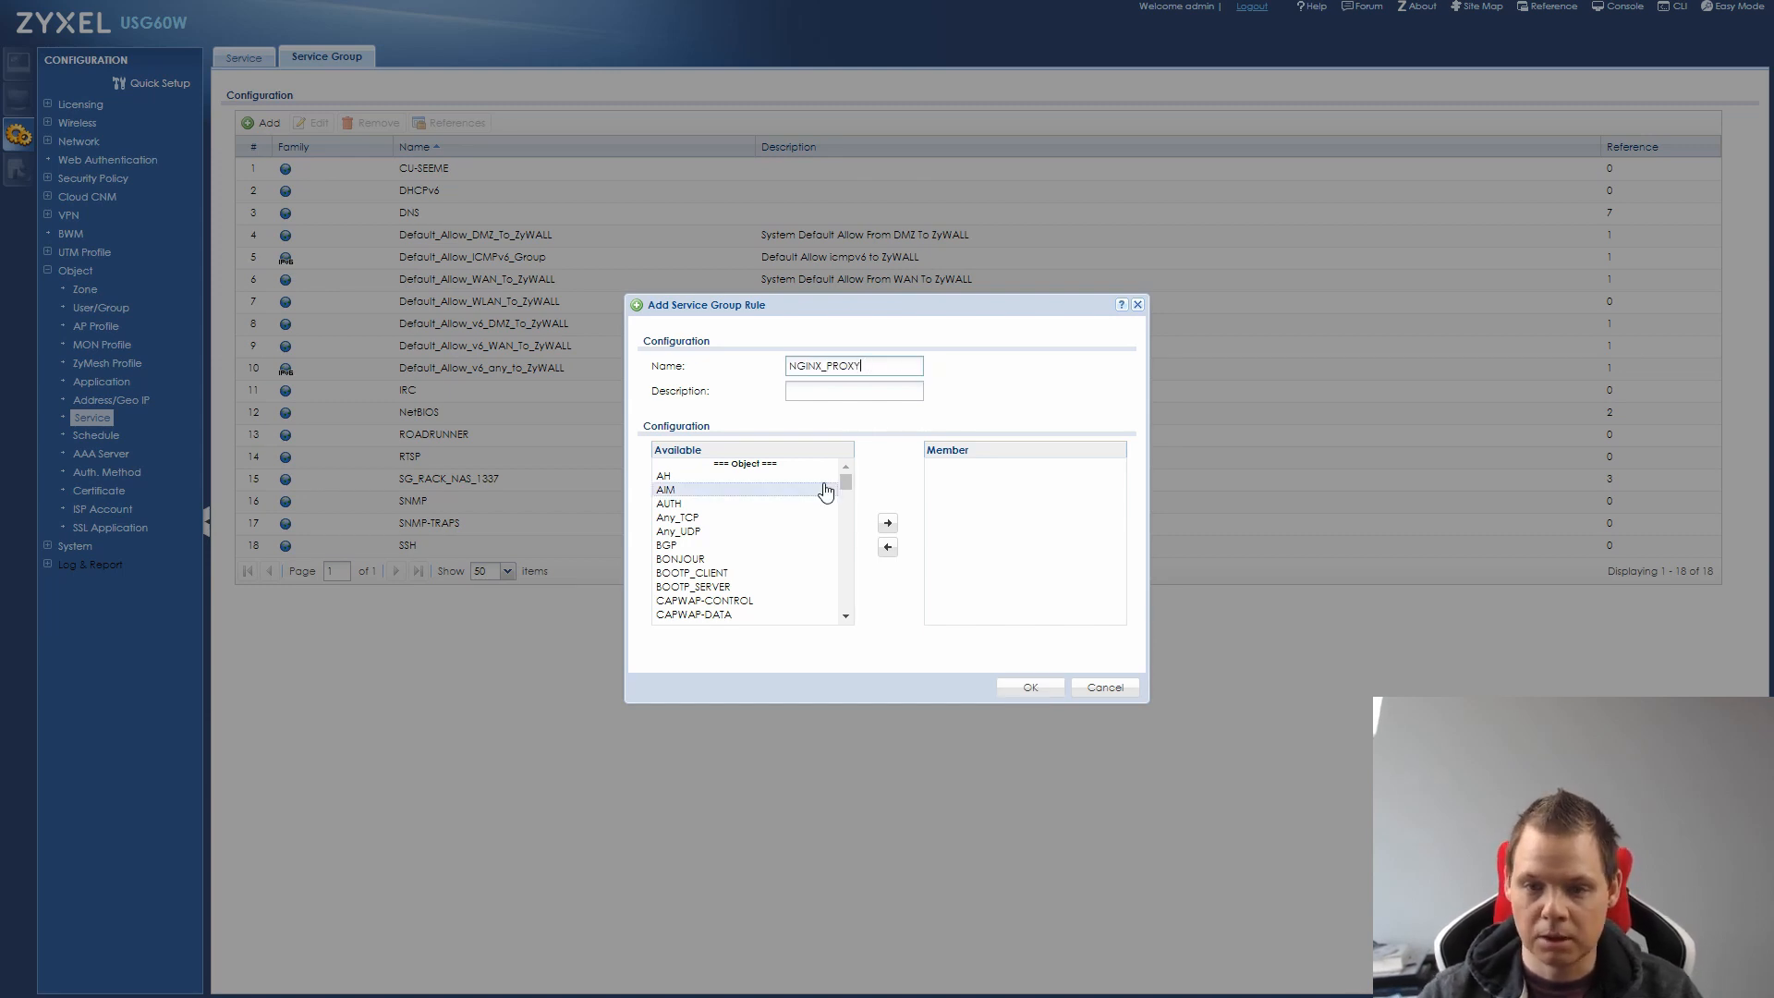
Step: Make the NGINX_HTTP and NGINX_HTTPS services members of the new service group and save it
scroll(820, 497, "down", 5)
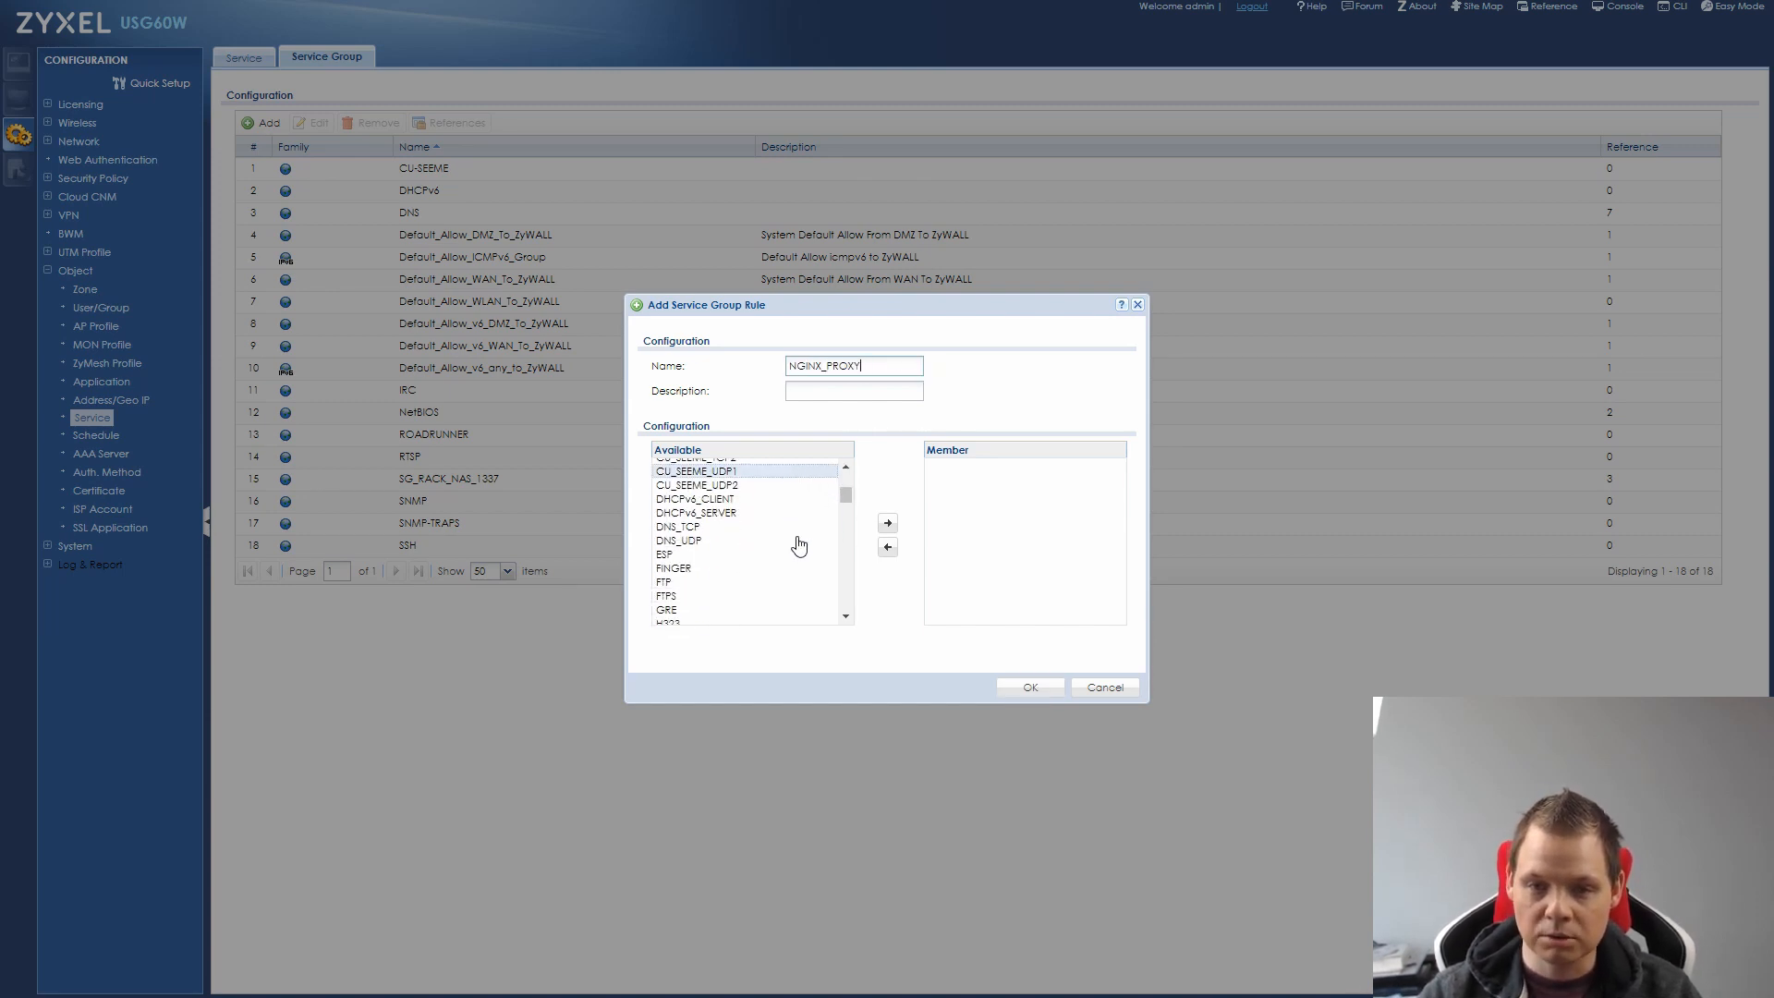
scroll(798, 546, "down", 5)
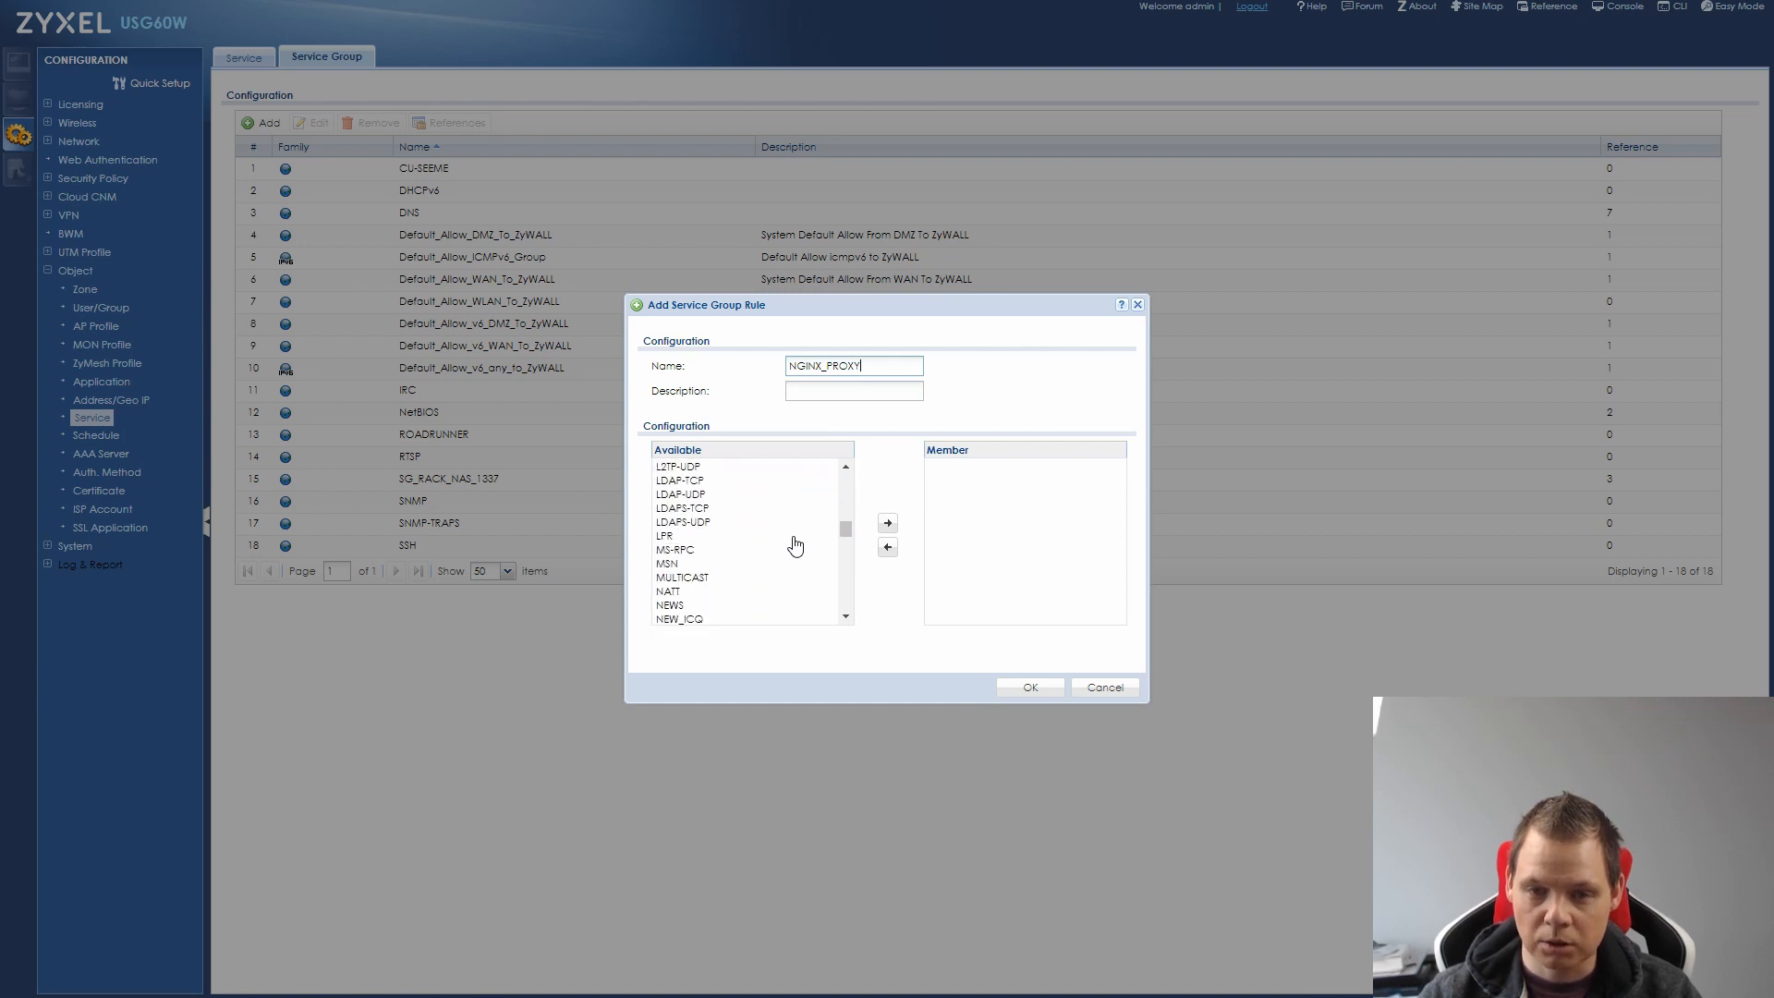
left_click(713, 570)
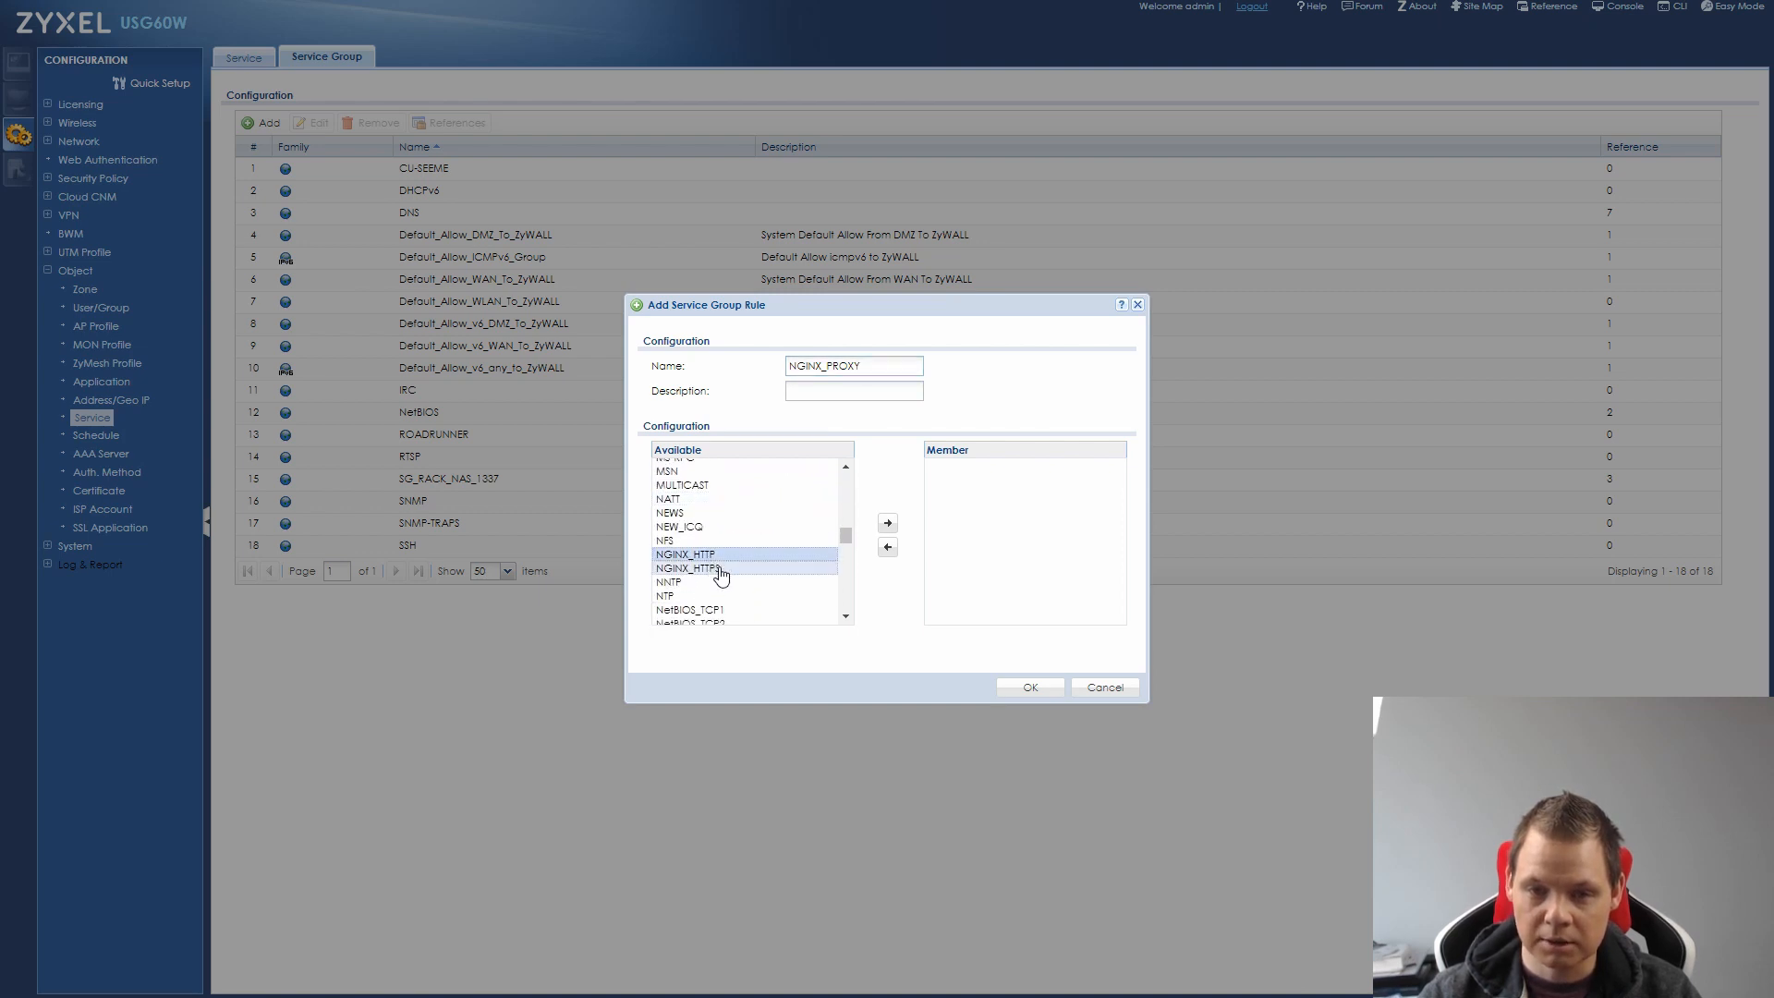
left_click(887, 523)
scroll(754, 573, "down", 10)
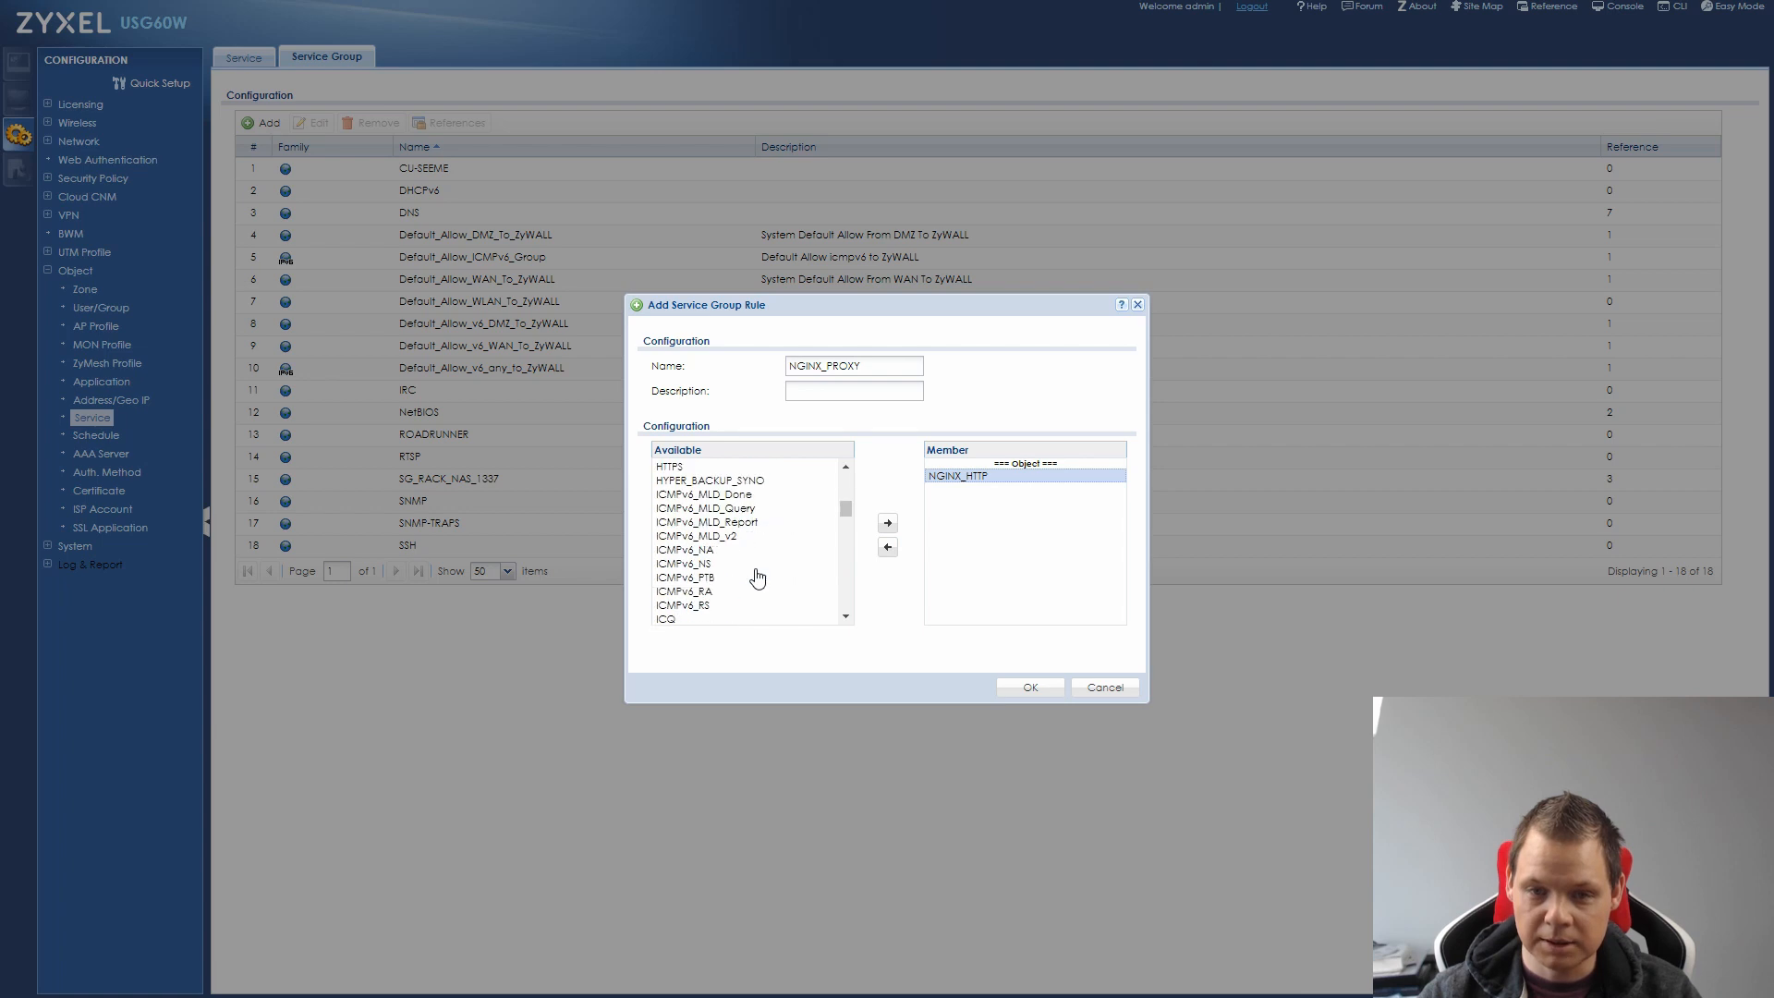
left_click(730, 554)
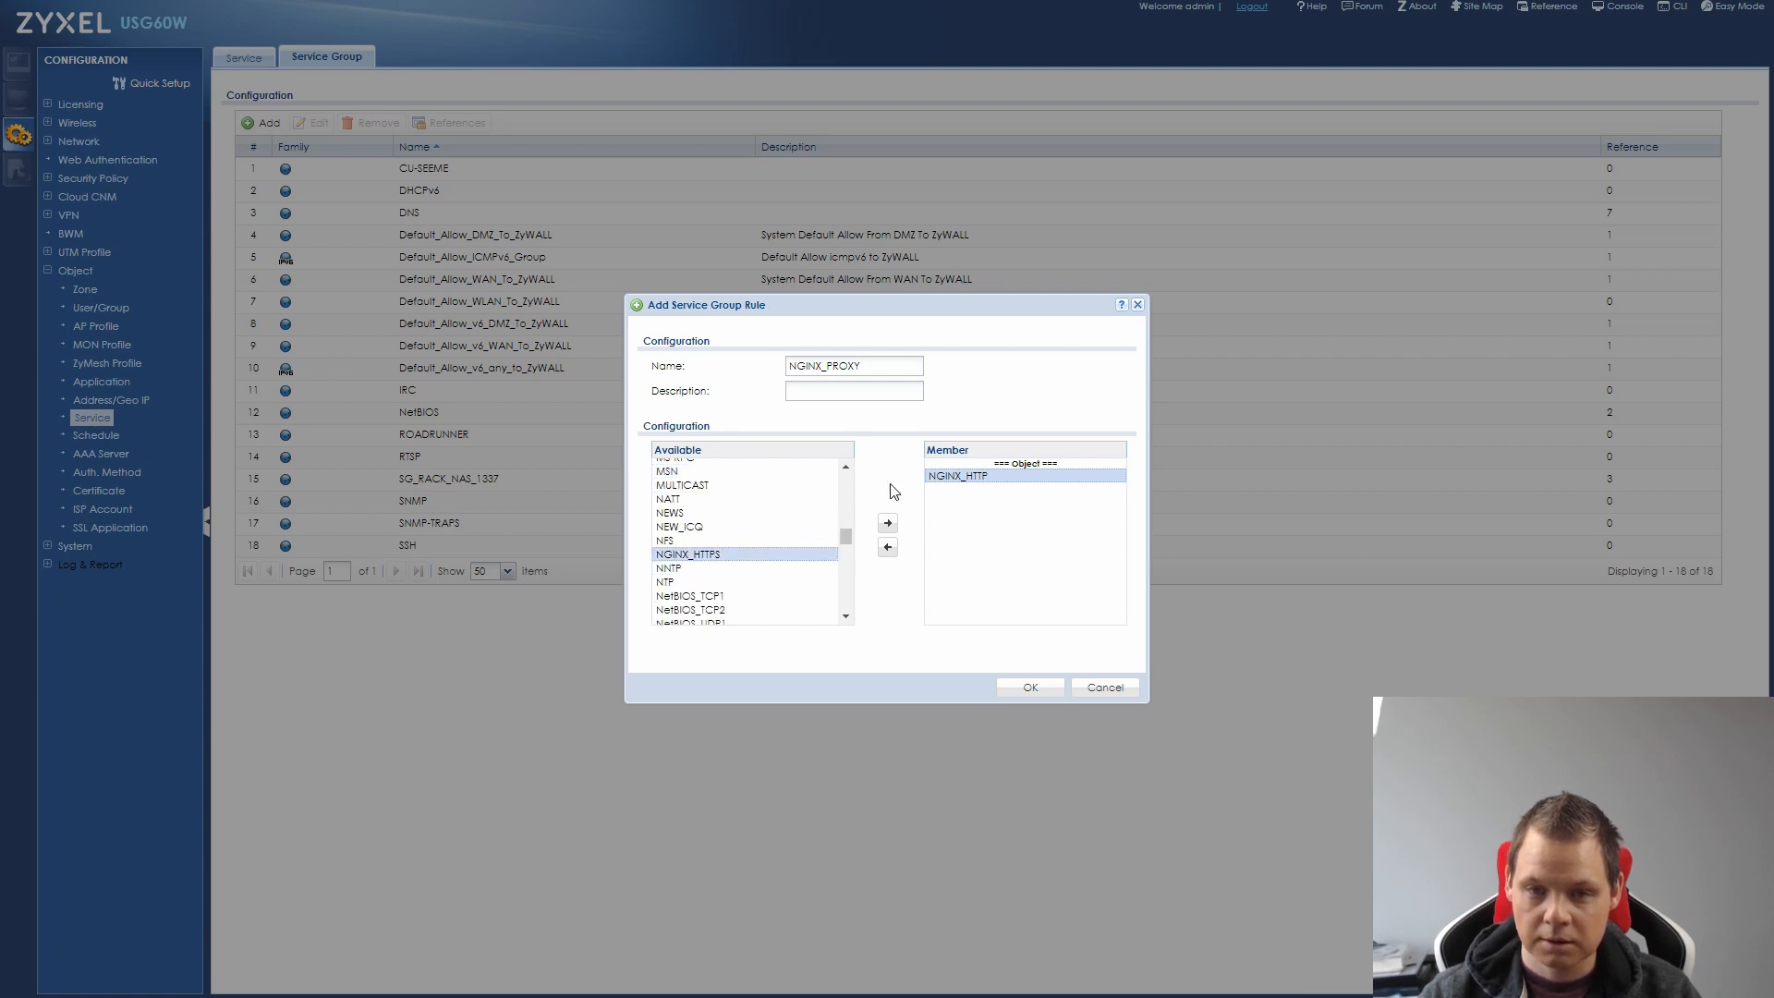
left_click(887, 523)
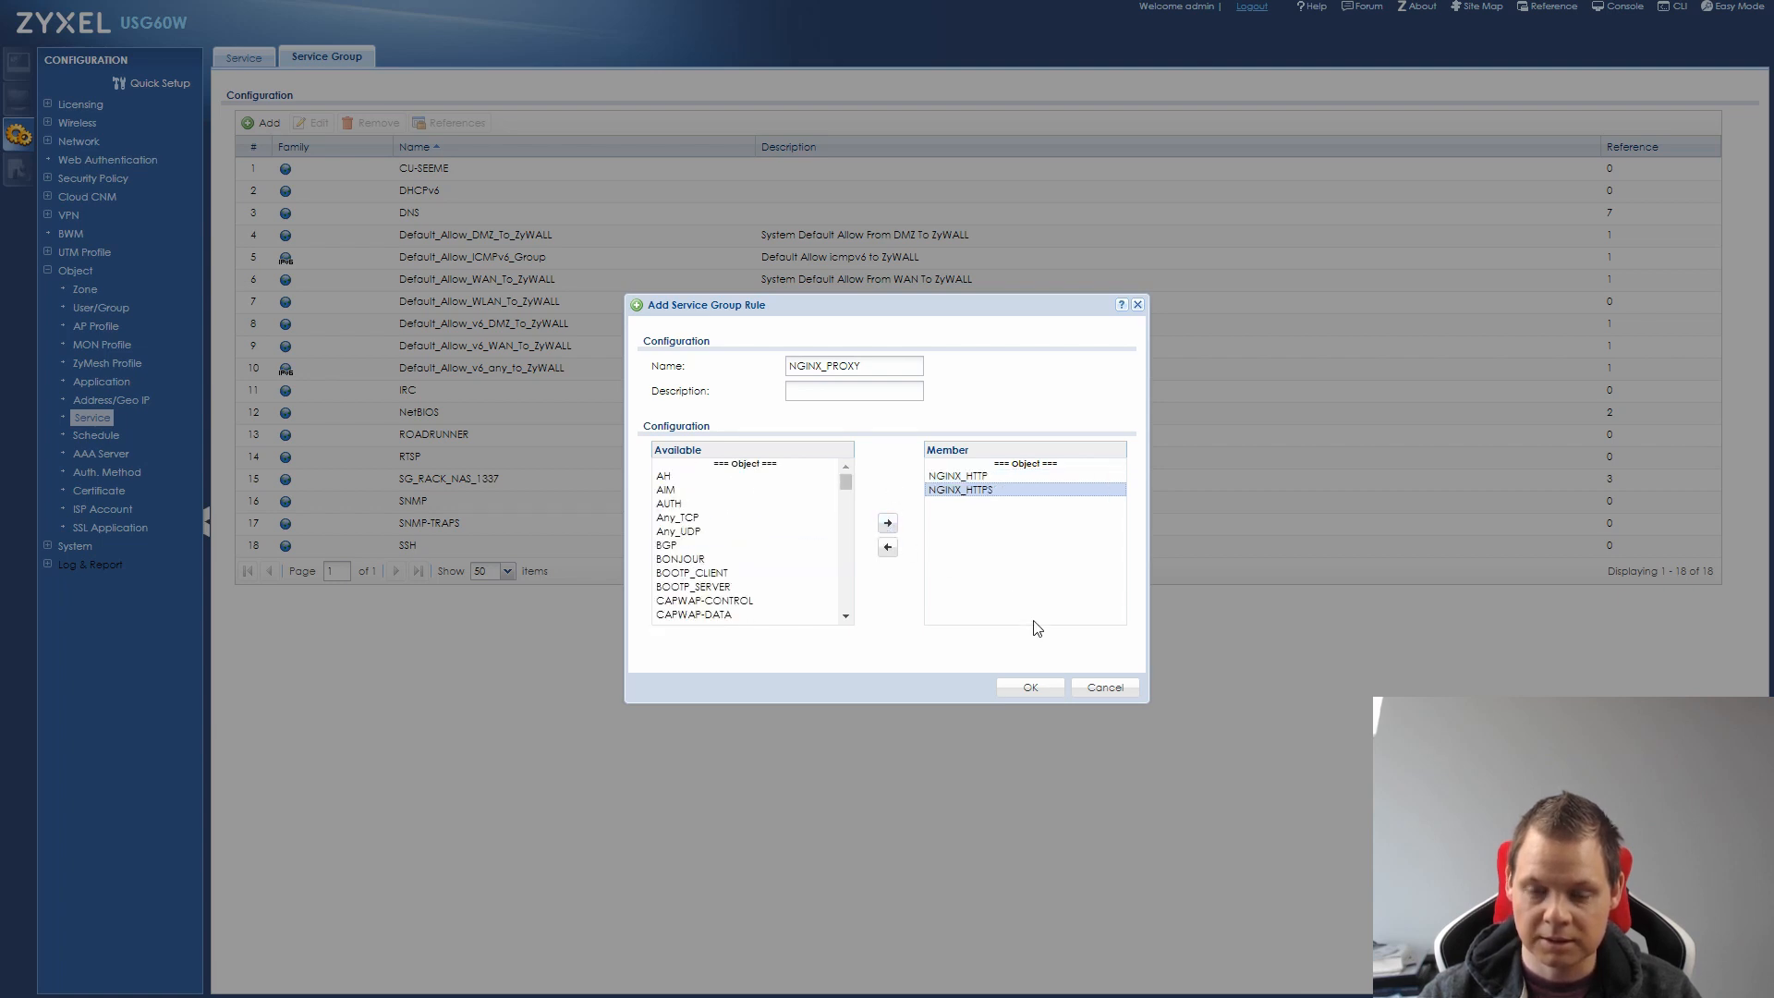
left_click(1035, 688)
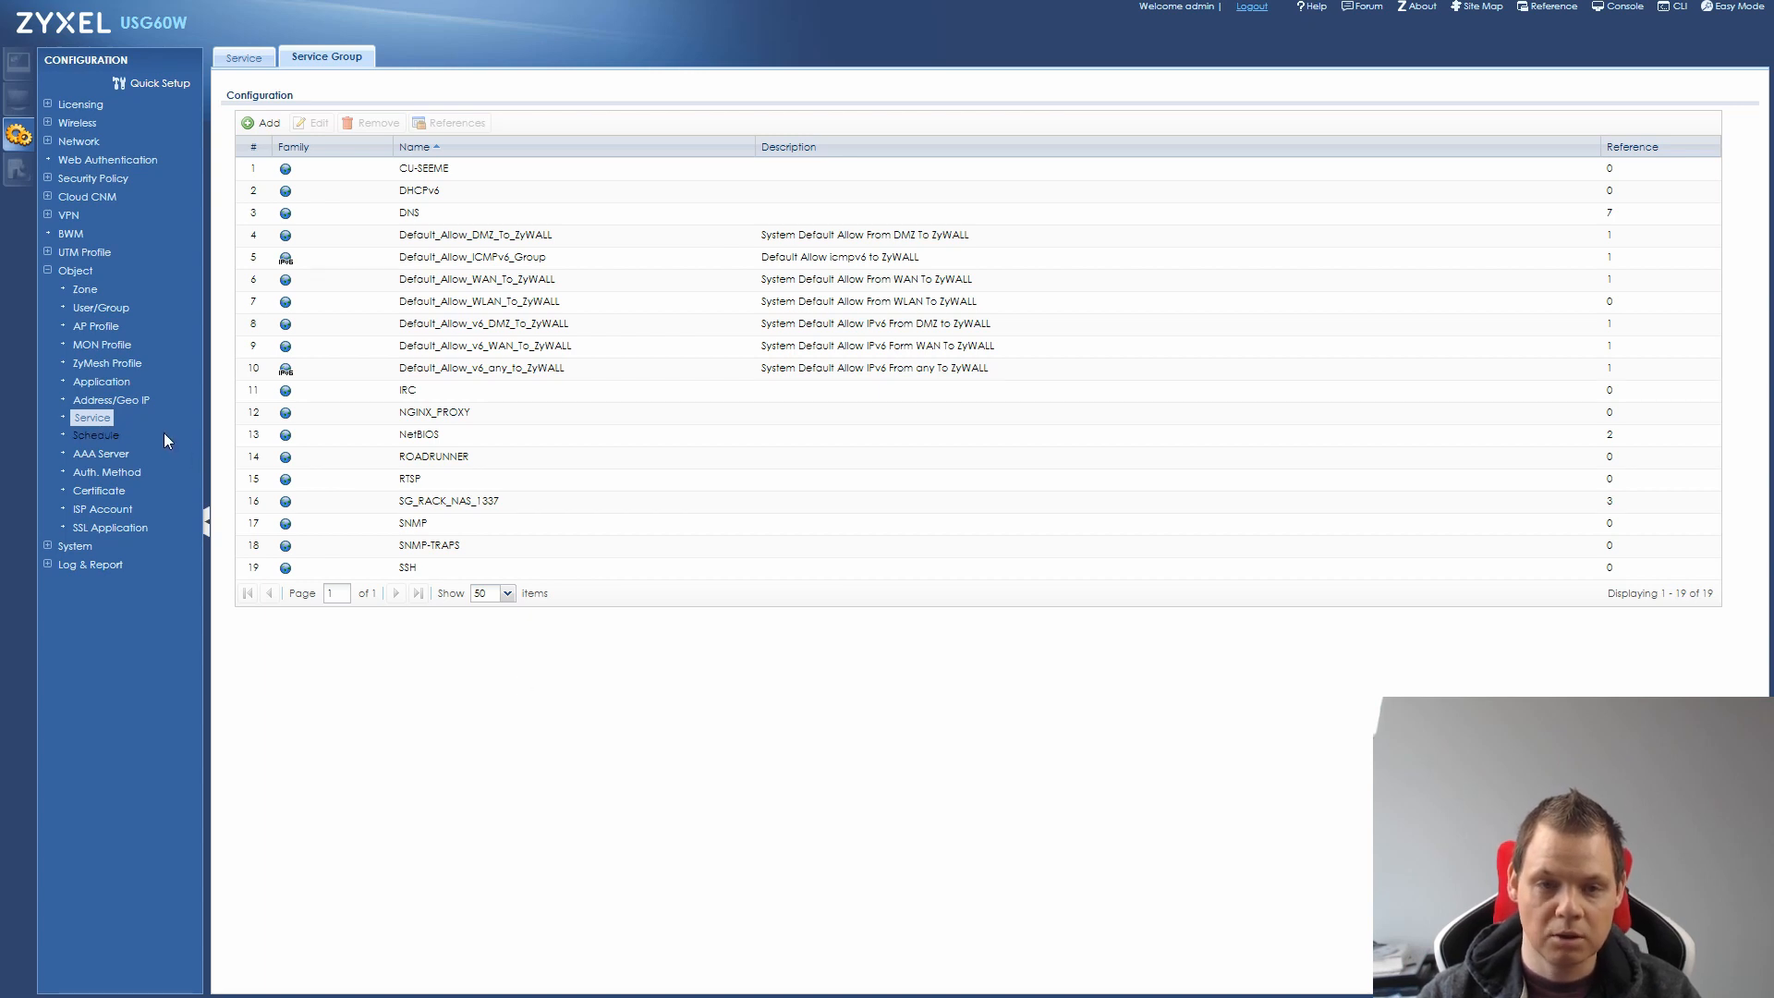
Step: Add an IPv4 address object of type HOST named NGINX_PROXY with IP address 192.168.0.218
left_click(107, 400)
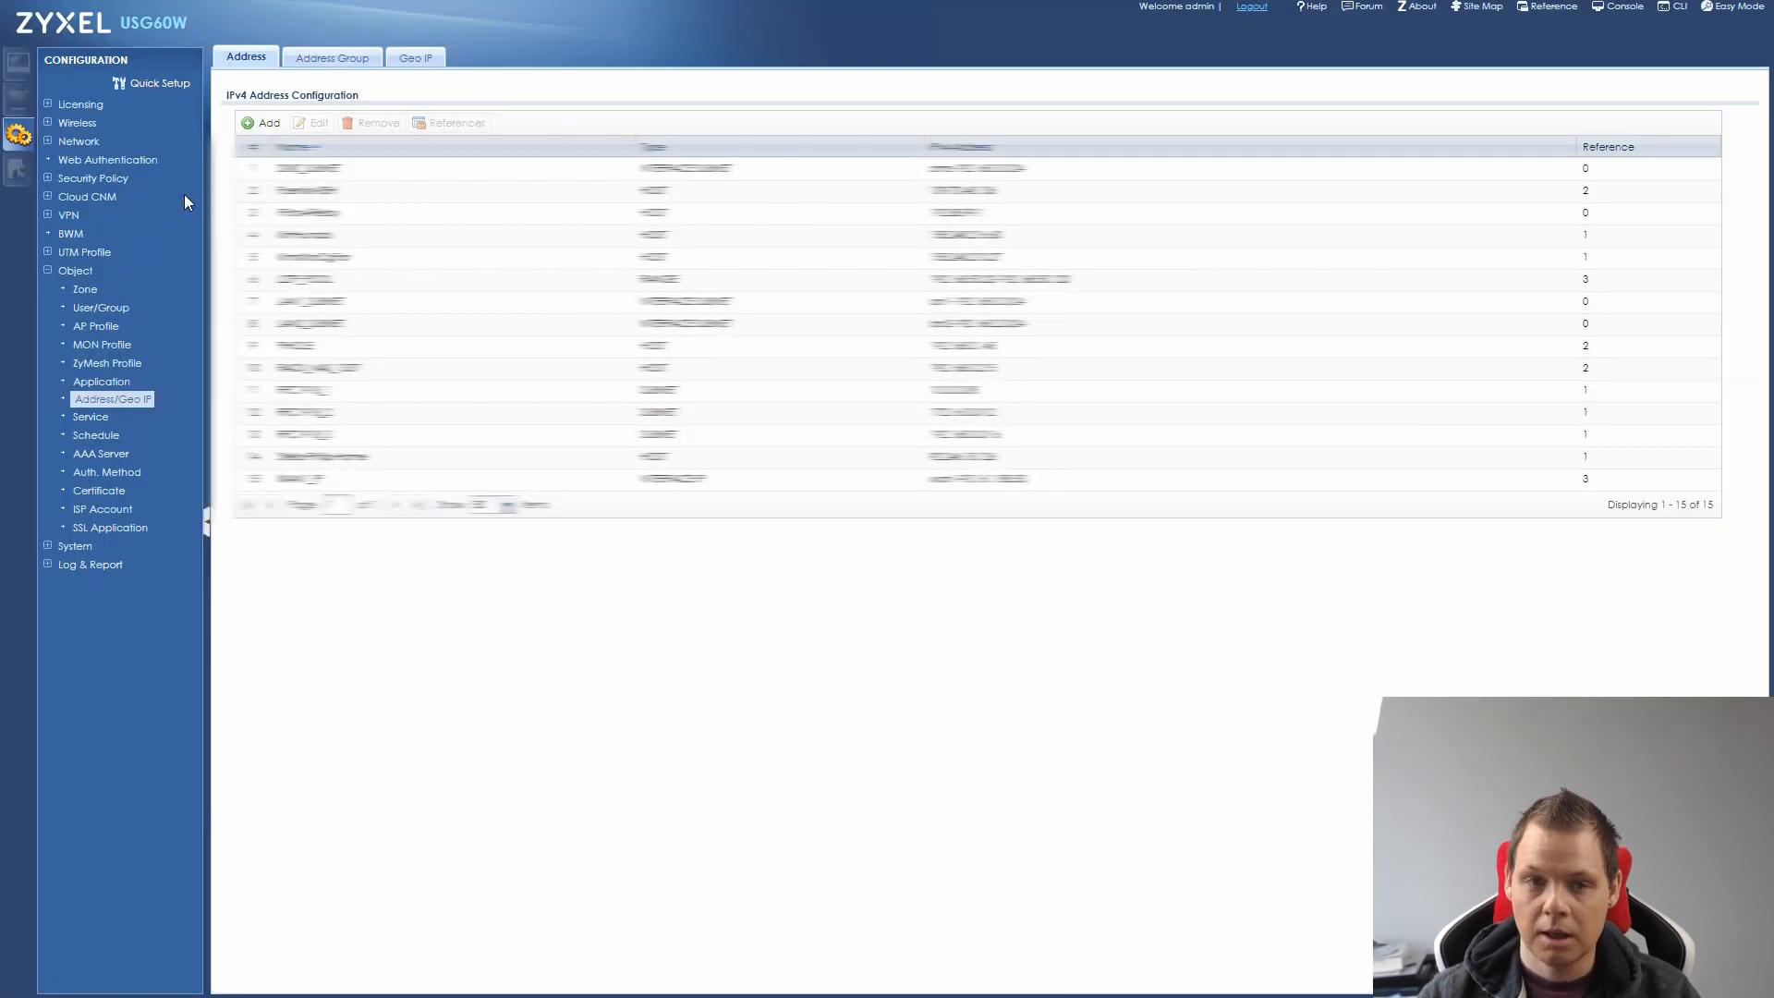
left_click(264, 123)
left_click(905, 454)
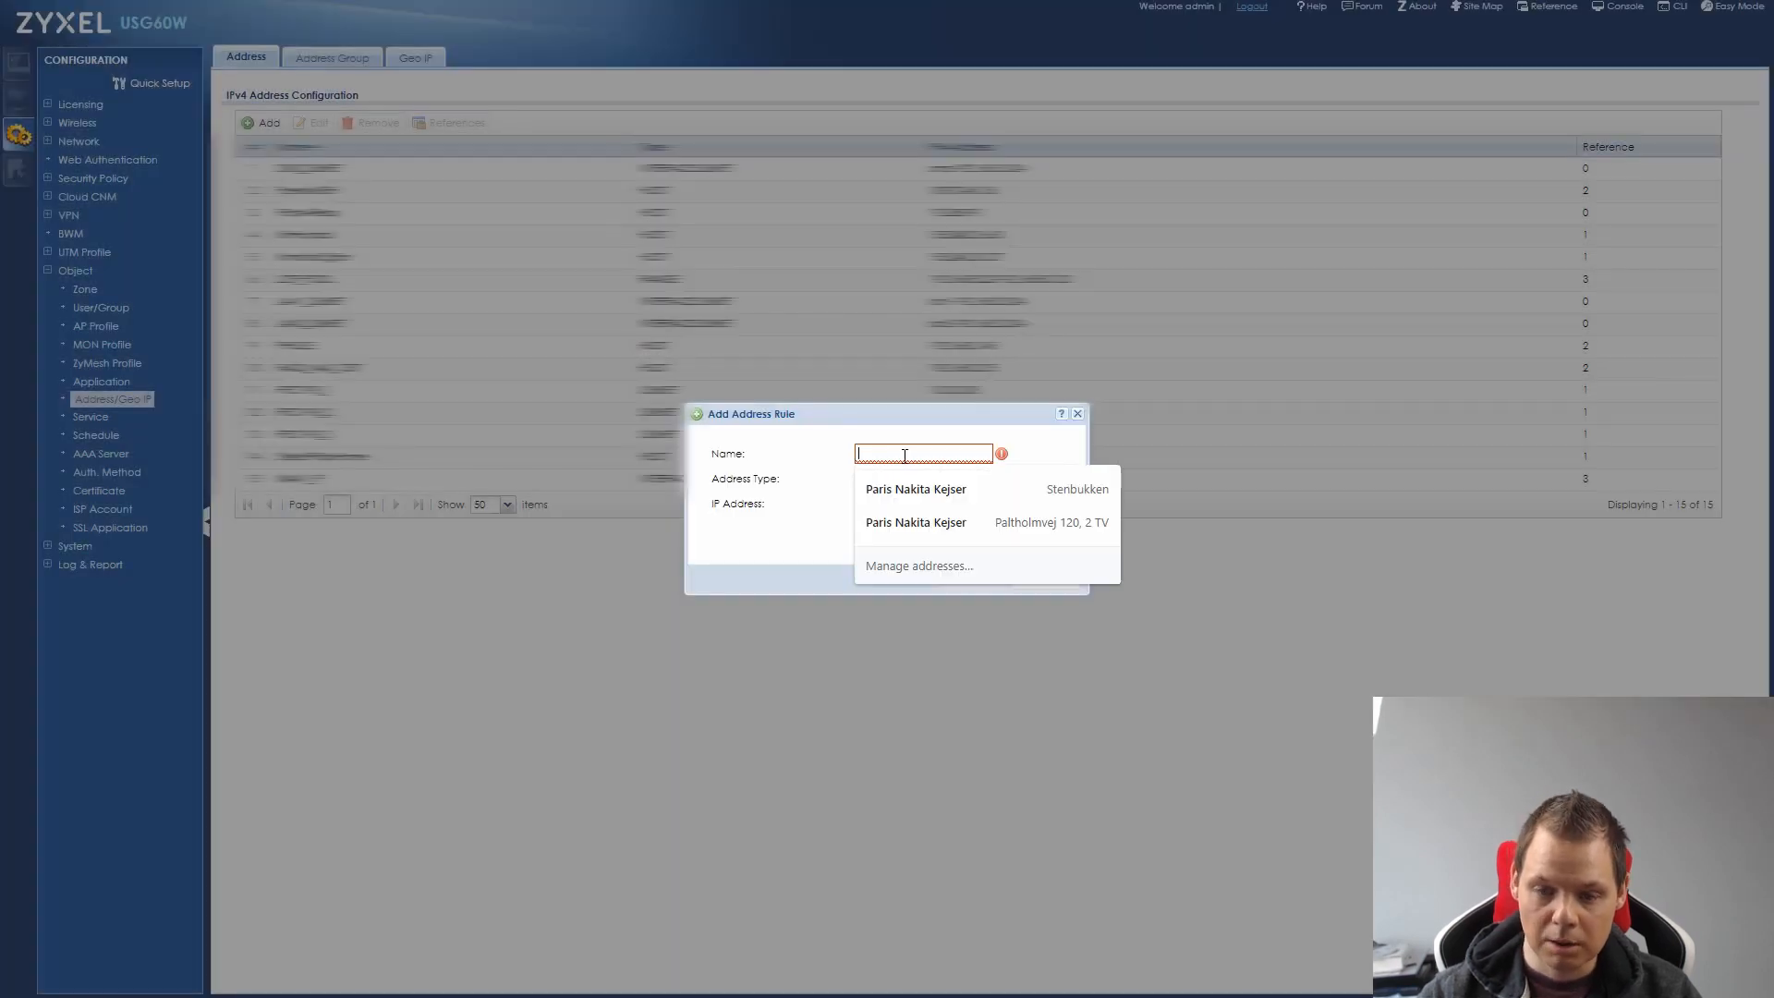
type("NGINX_FT")
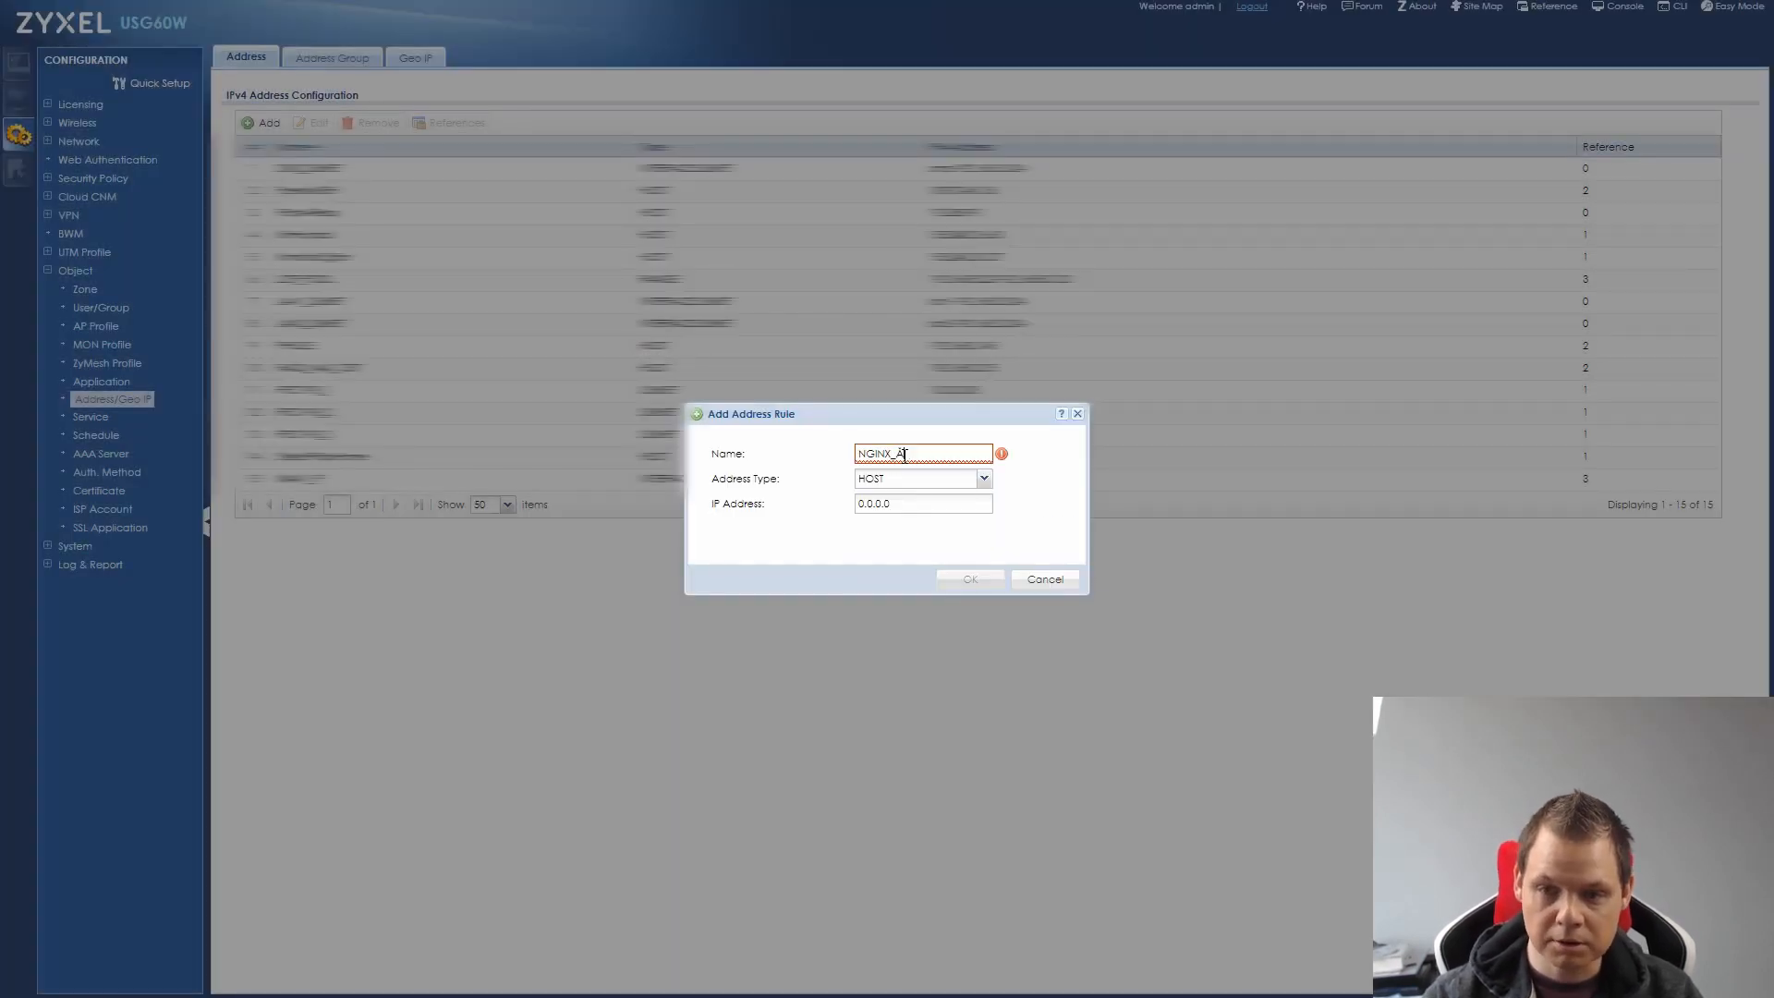
type("OXY")
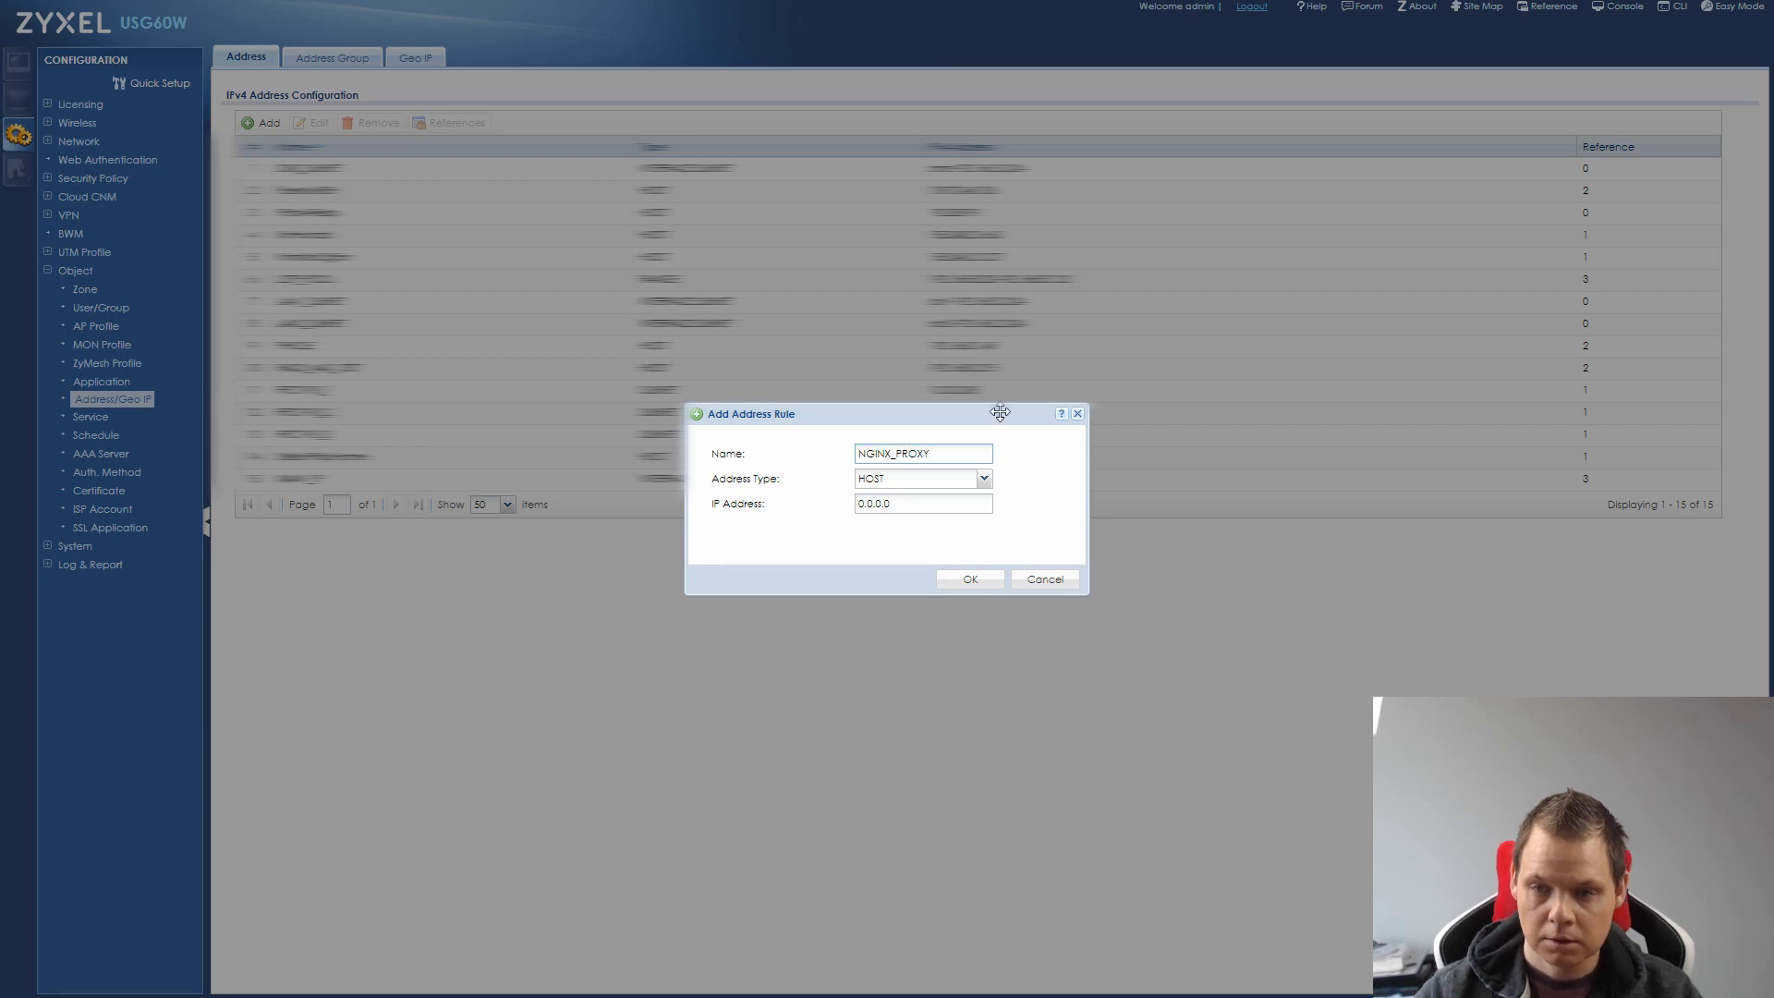
left_click(966, 507)
type("192.168.0")
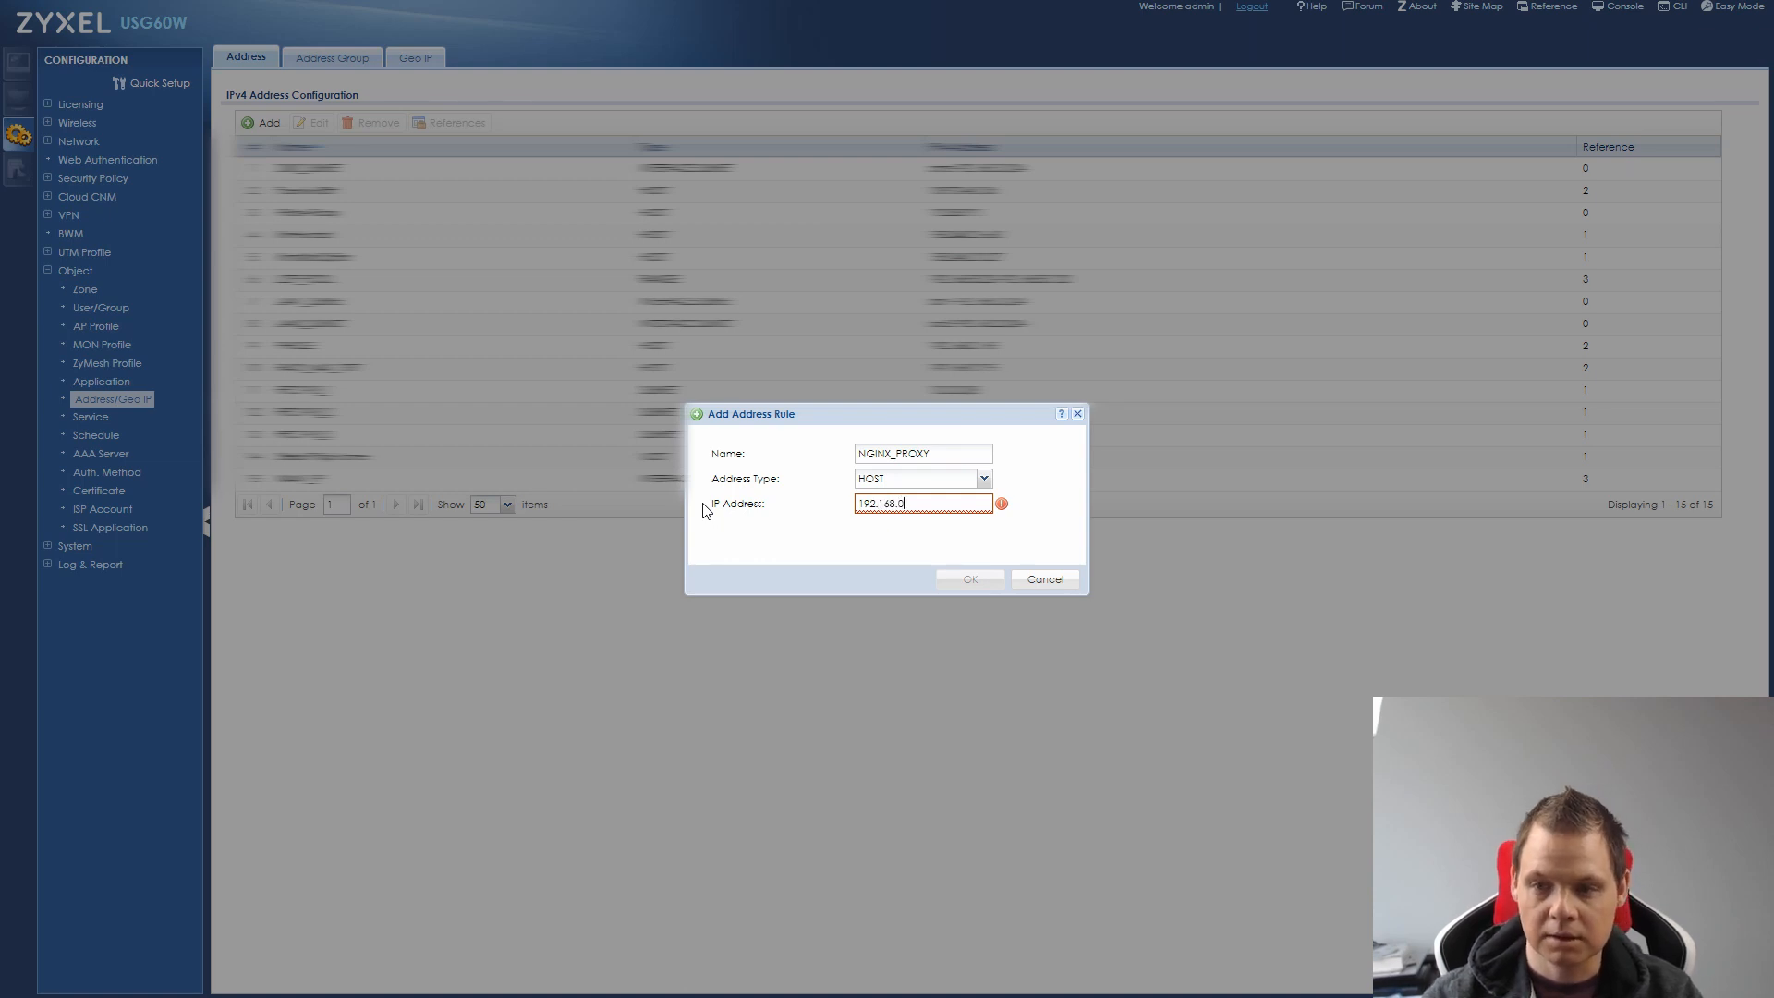
type(".218")
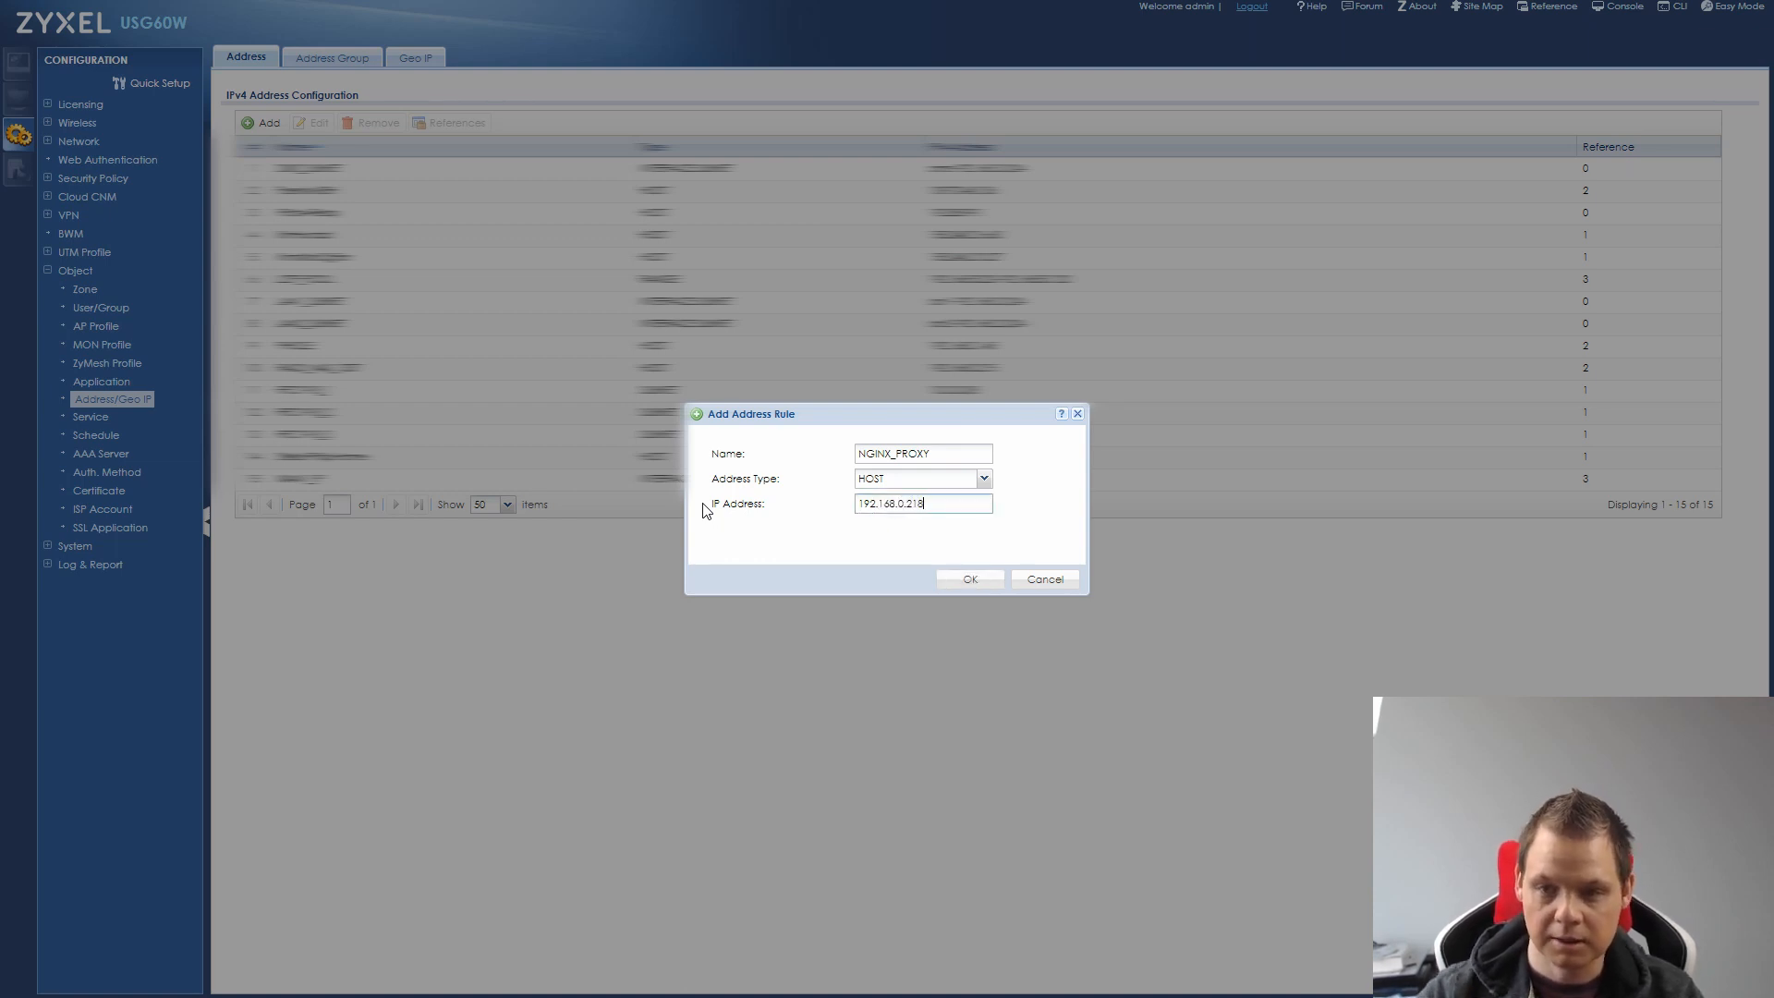
left_click(962, 576)
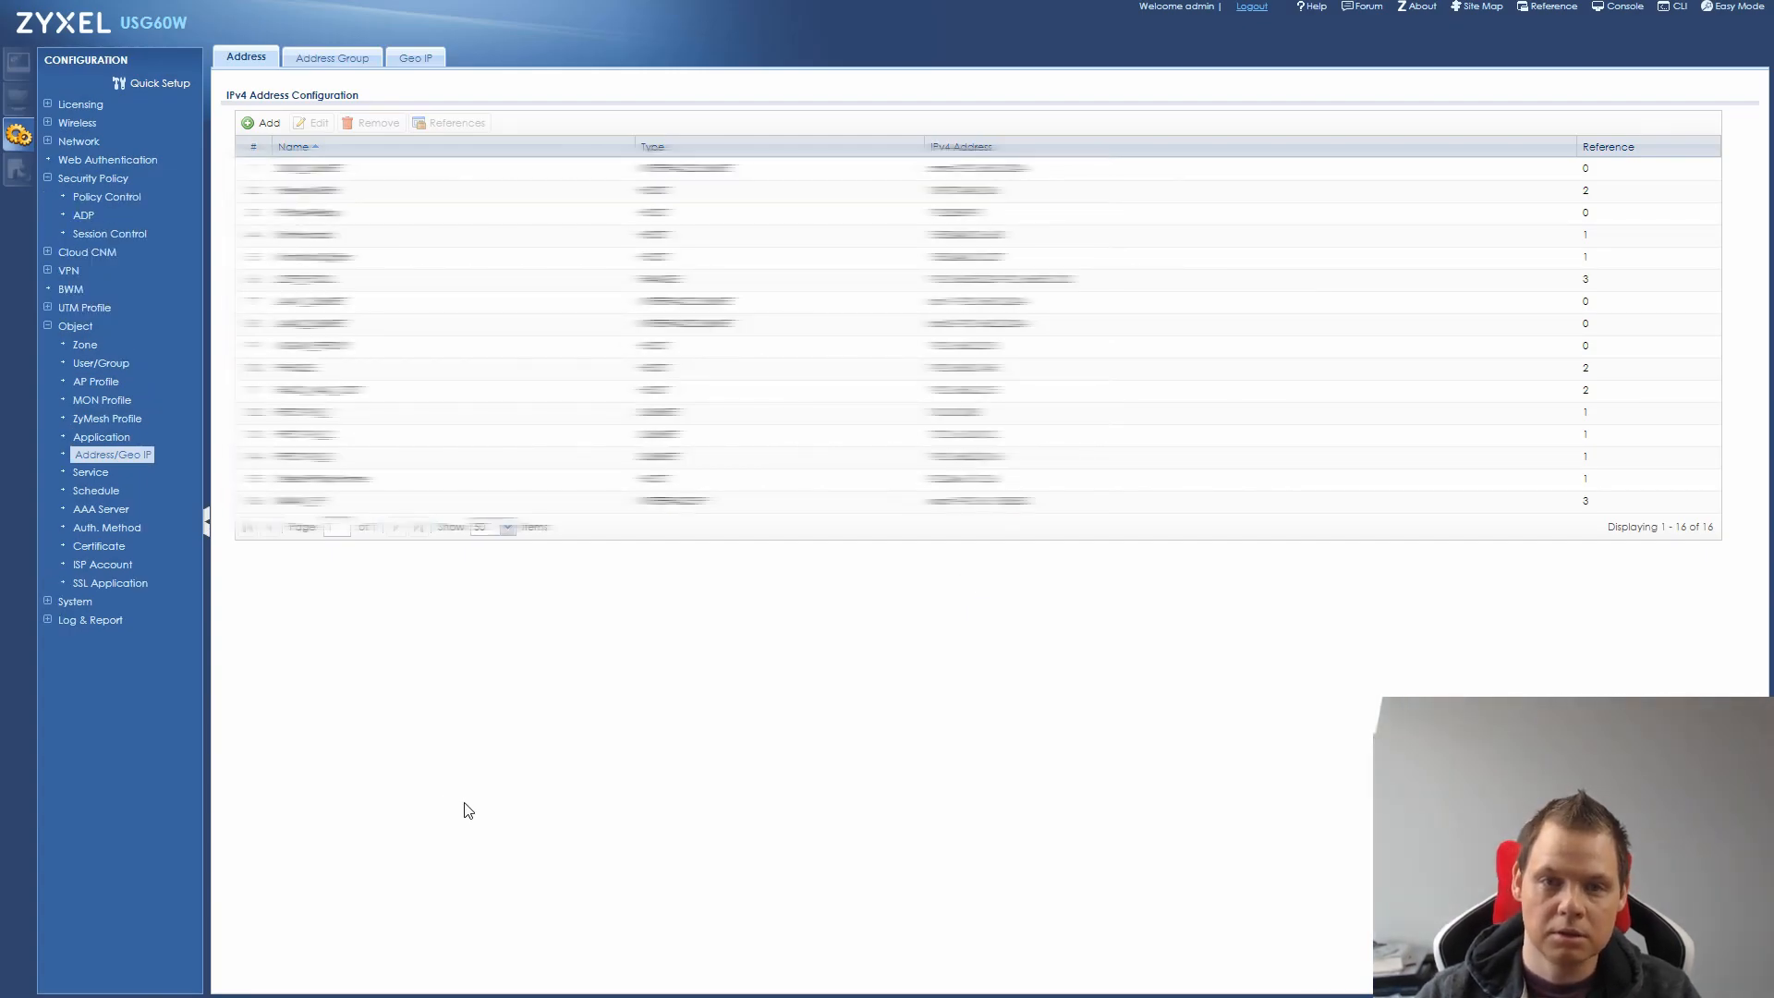
left_click(335, 66)
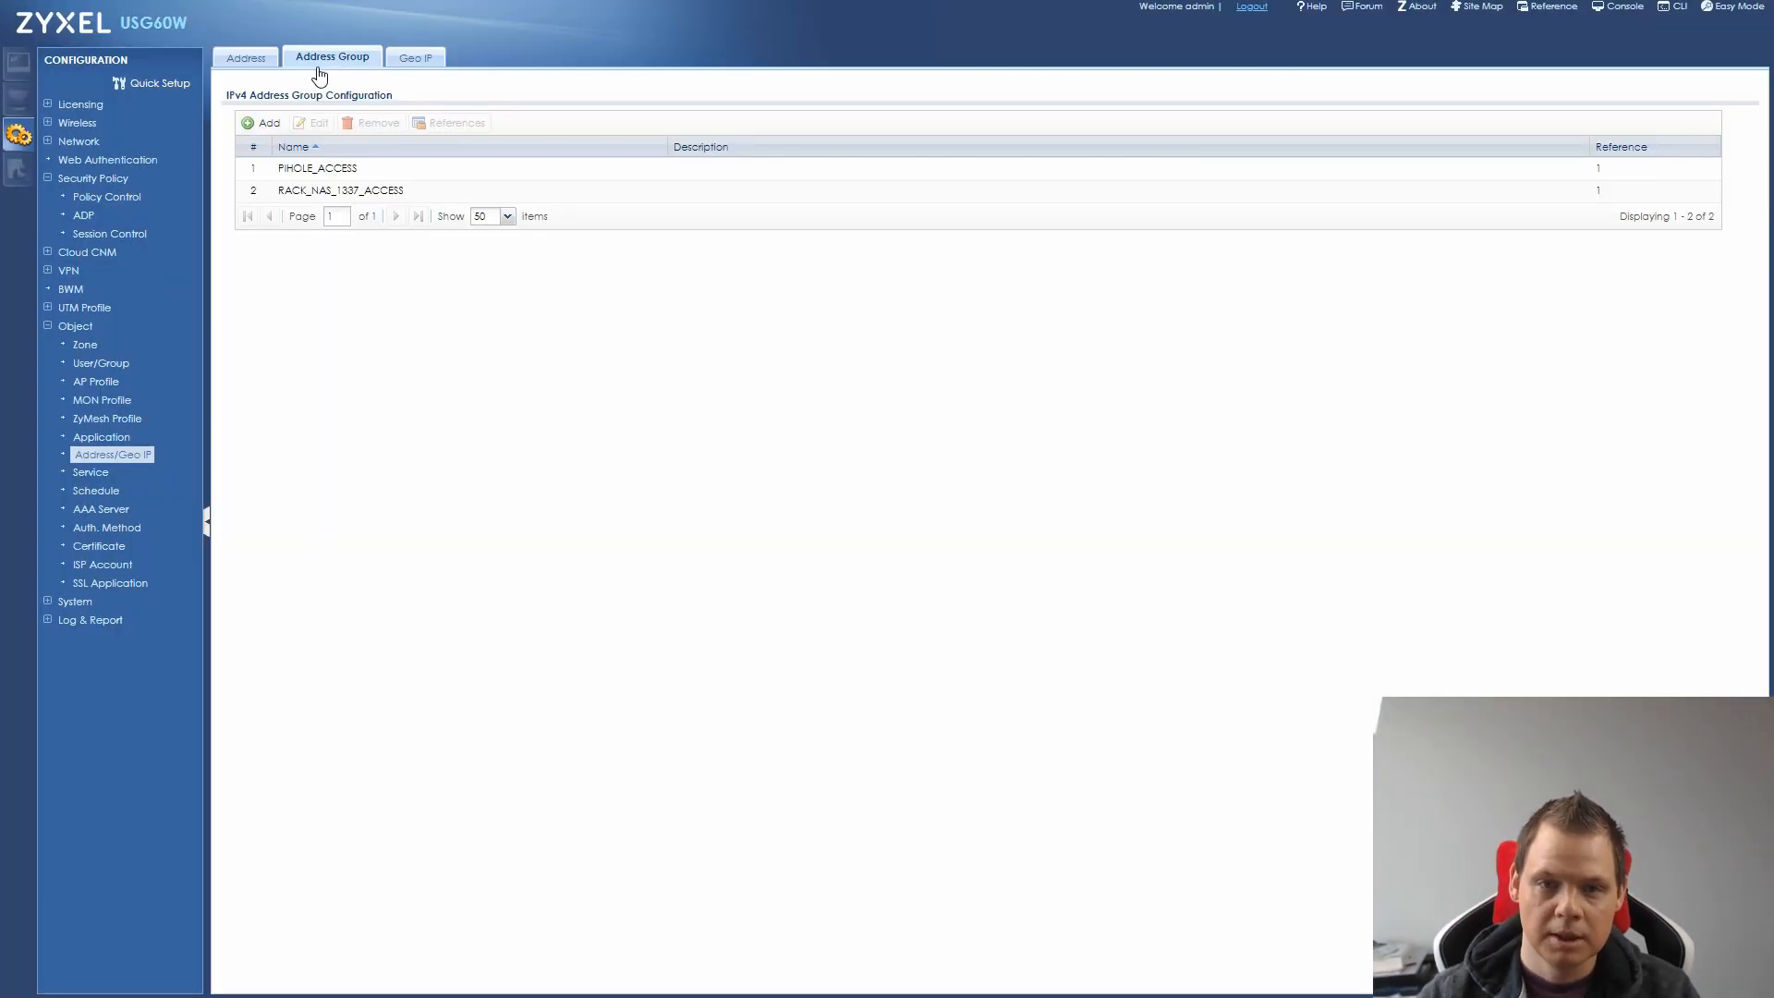
left_click(258, 124)
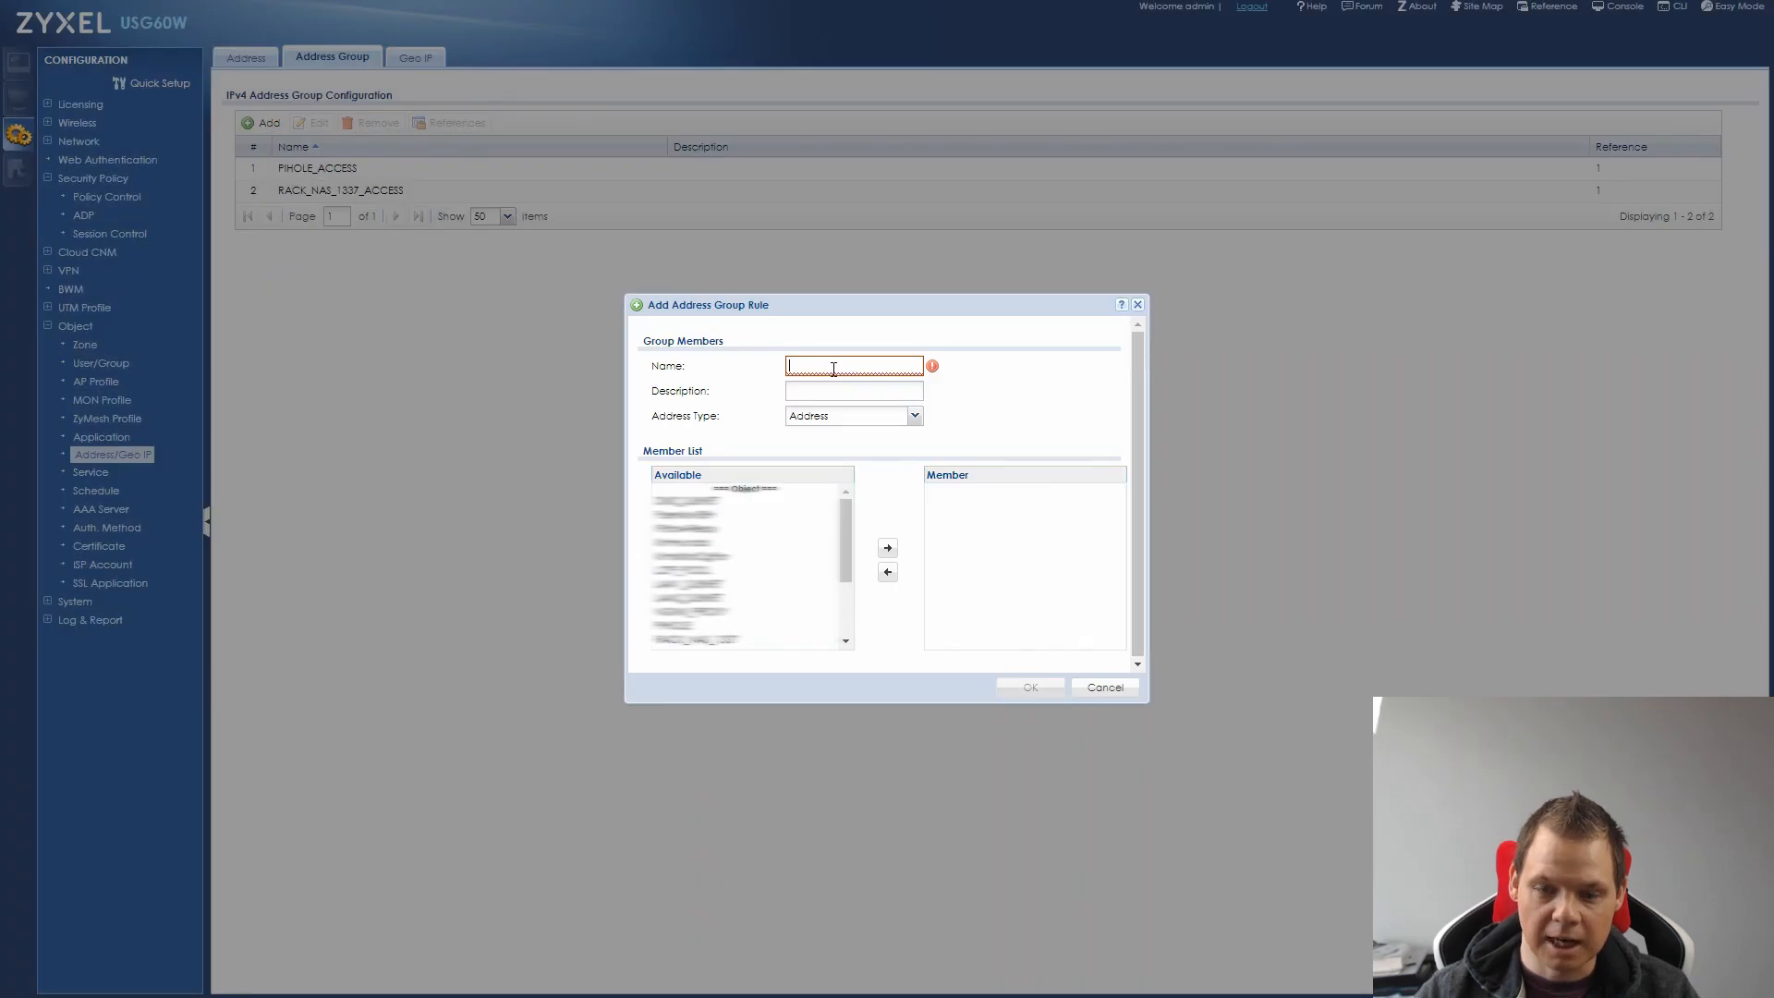
type("NGINX_PROXY")
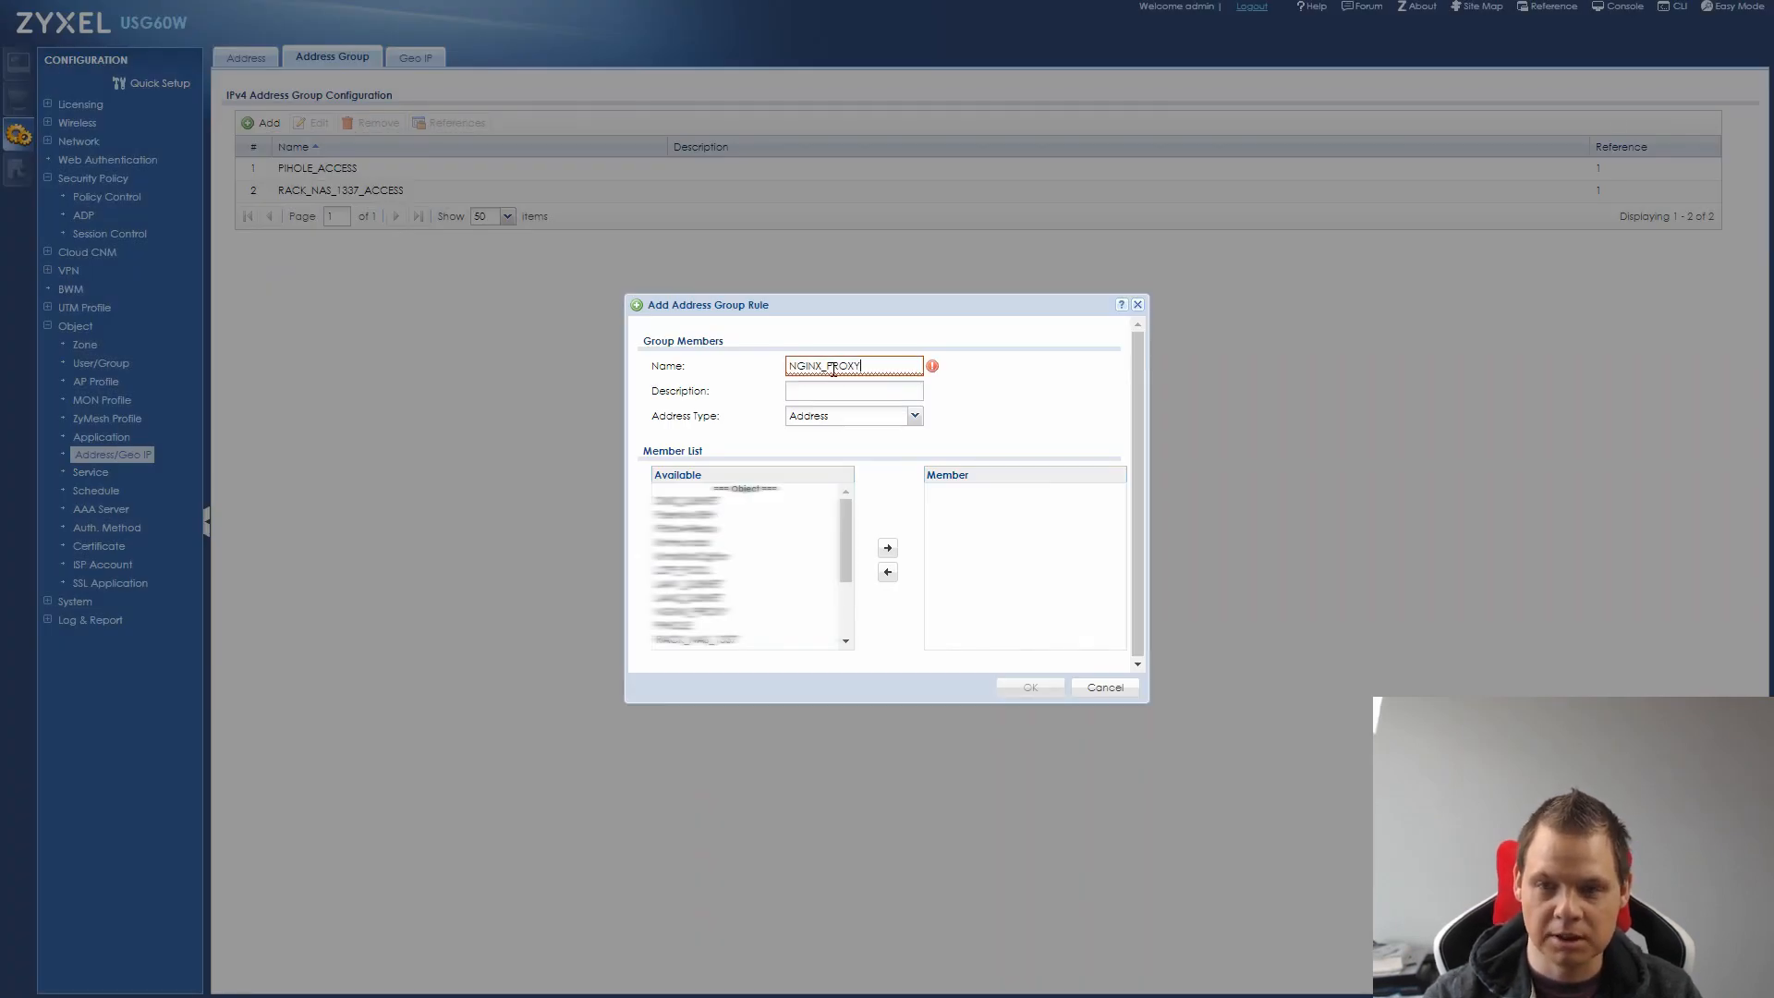
type("_ACCESS")
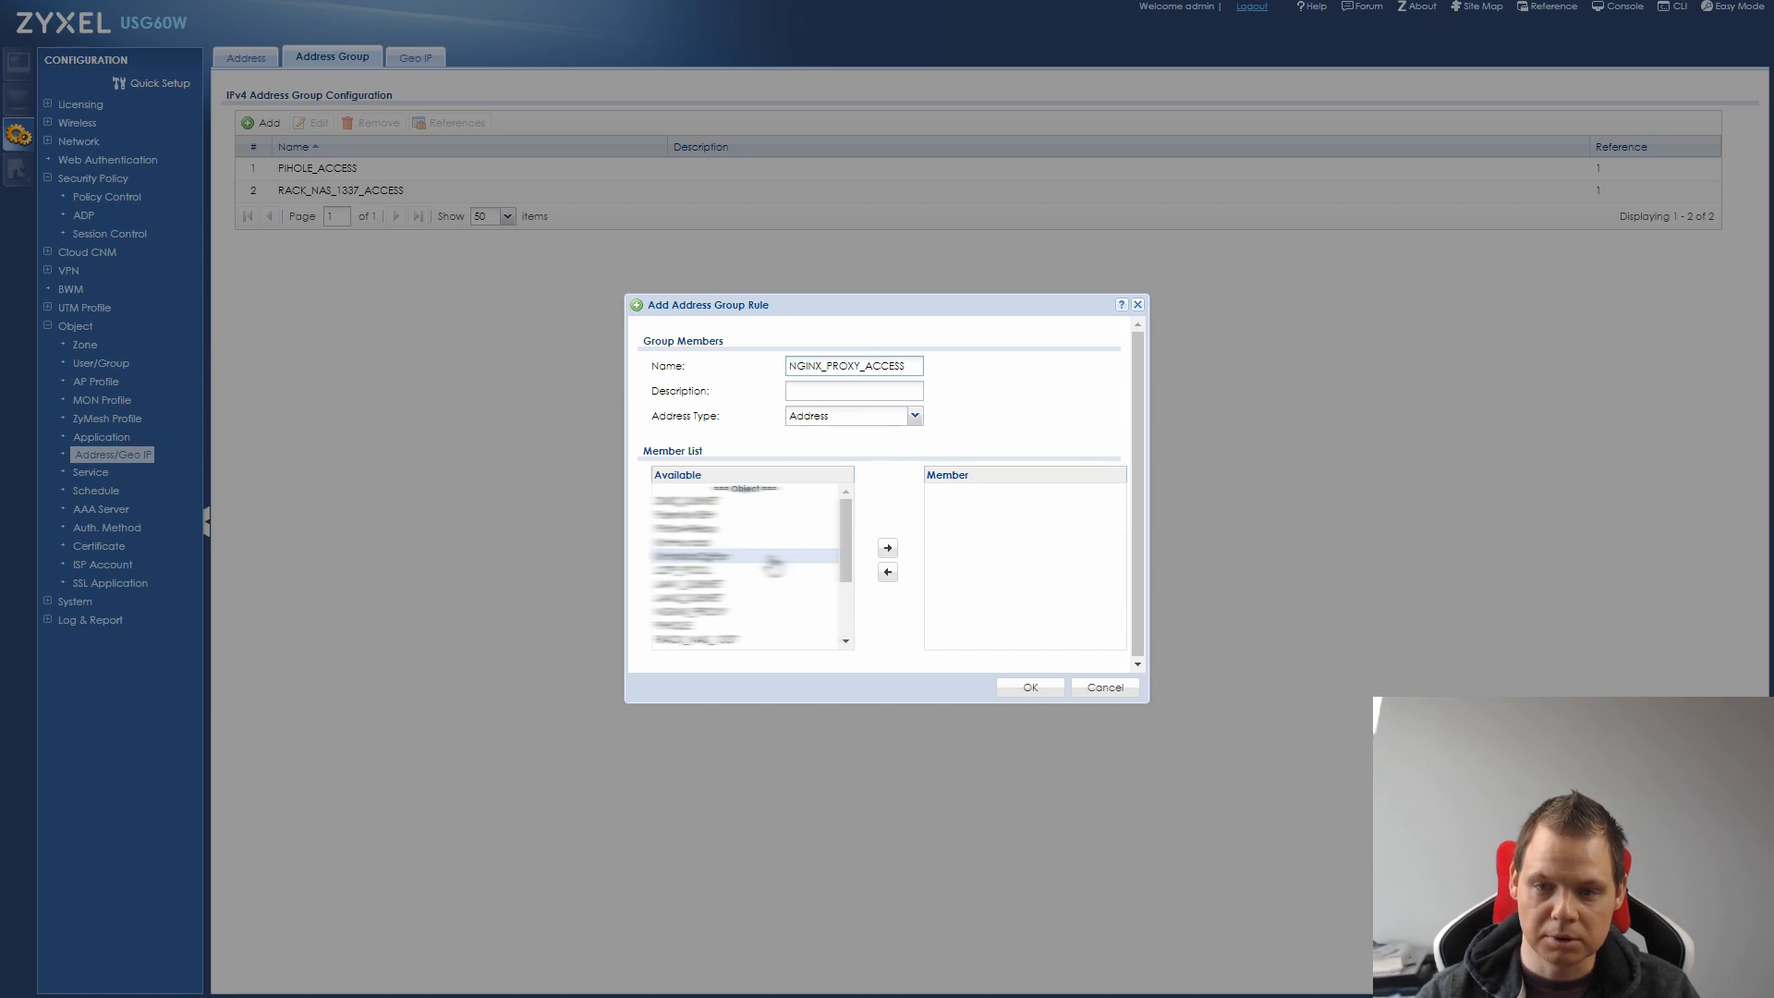
left_click(1107, 691)
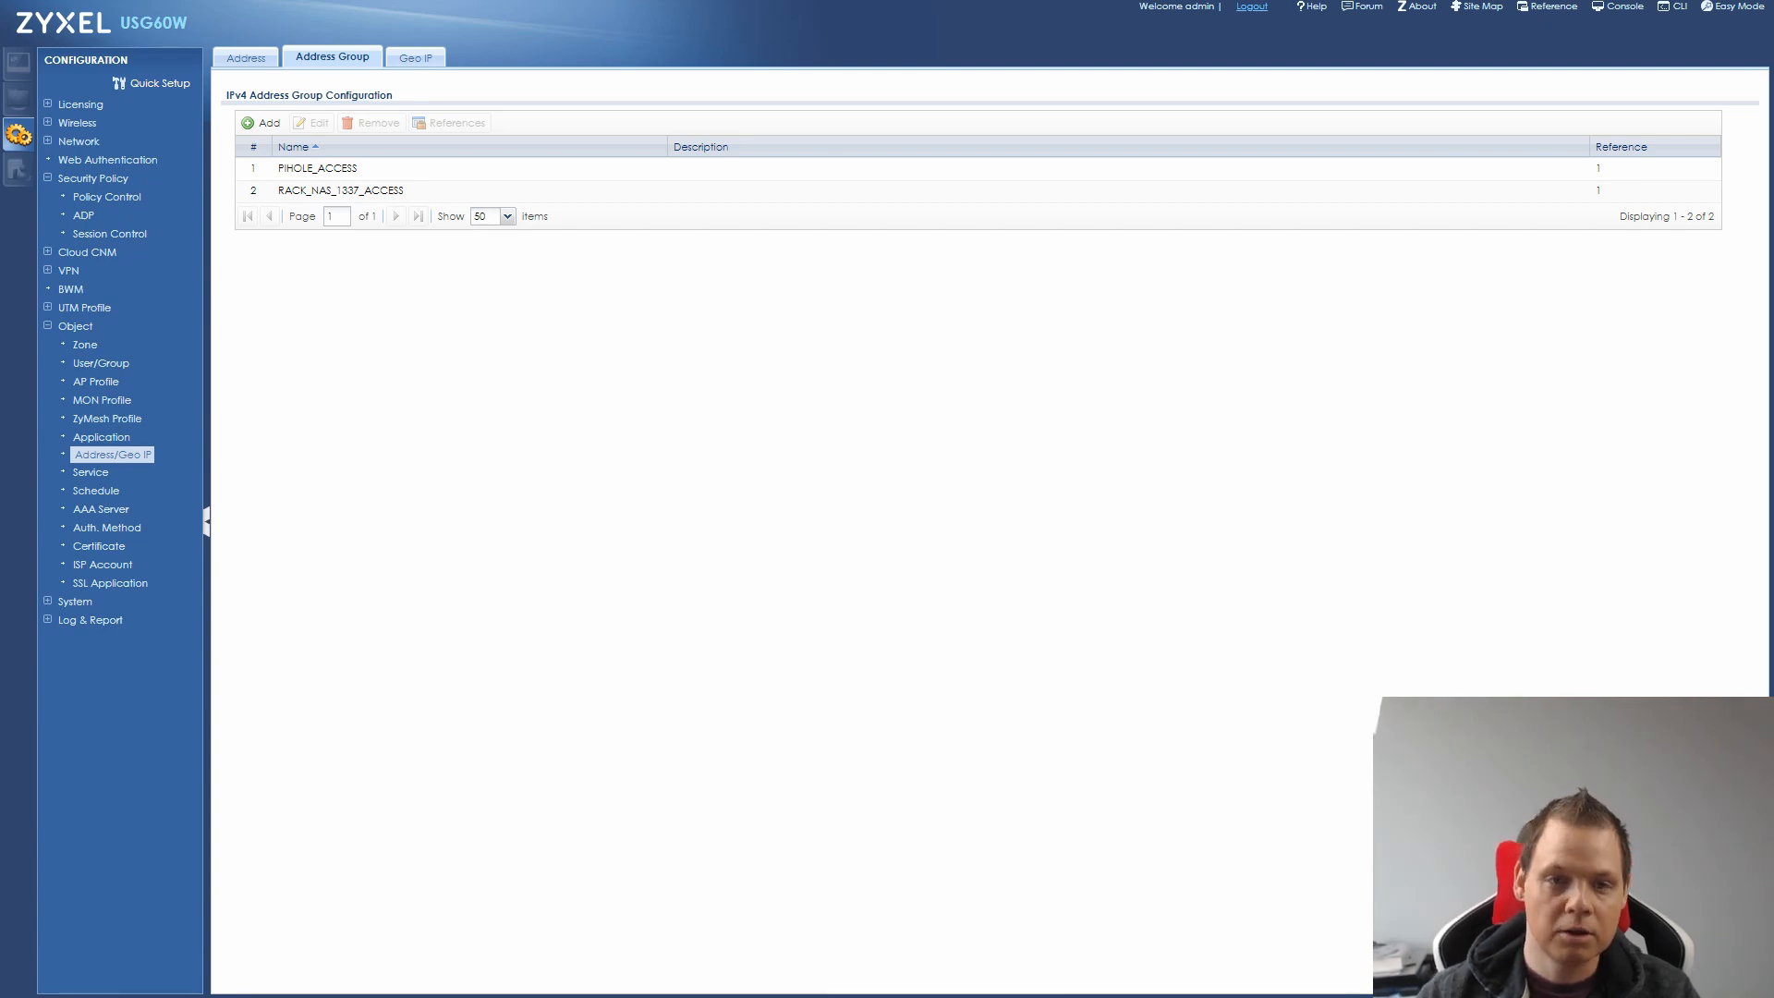
Step: Start a new IPv4 security policy rule named WAN_TO_NGINX_PROXY in Policy Control
left_click(123, 203)
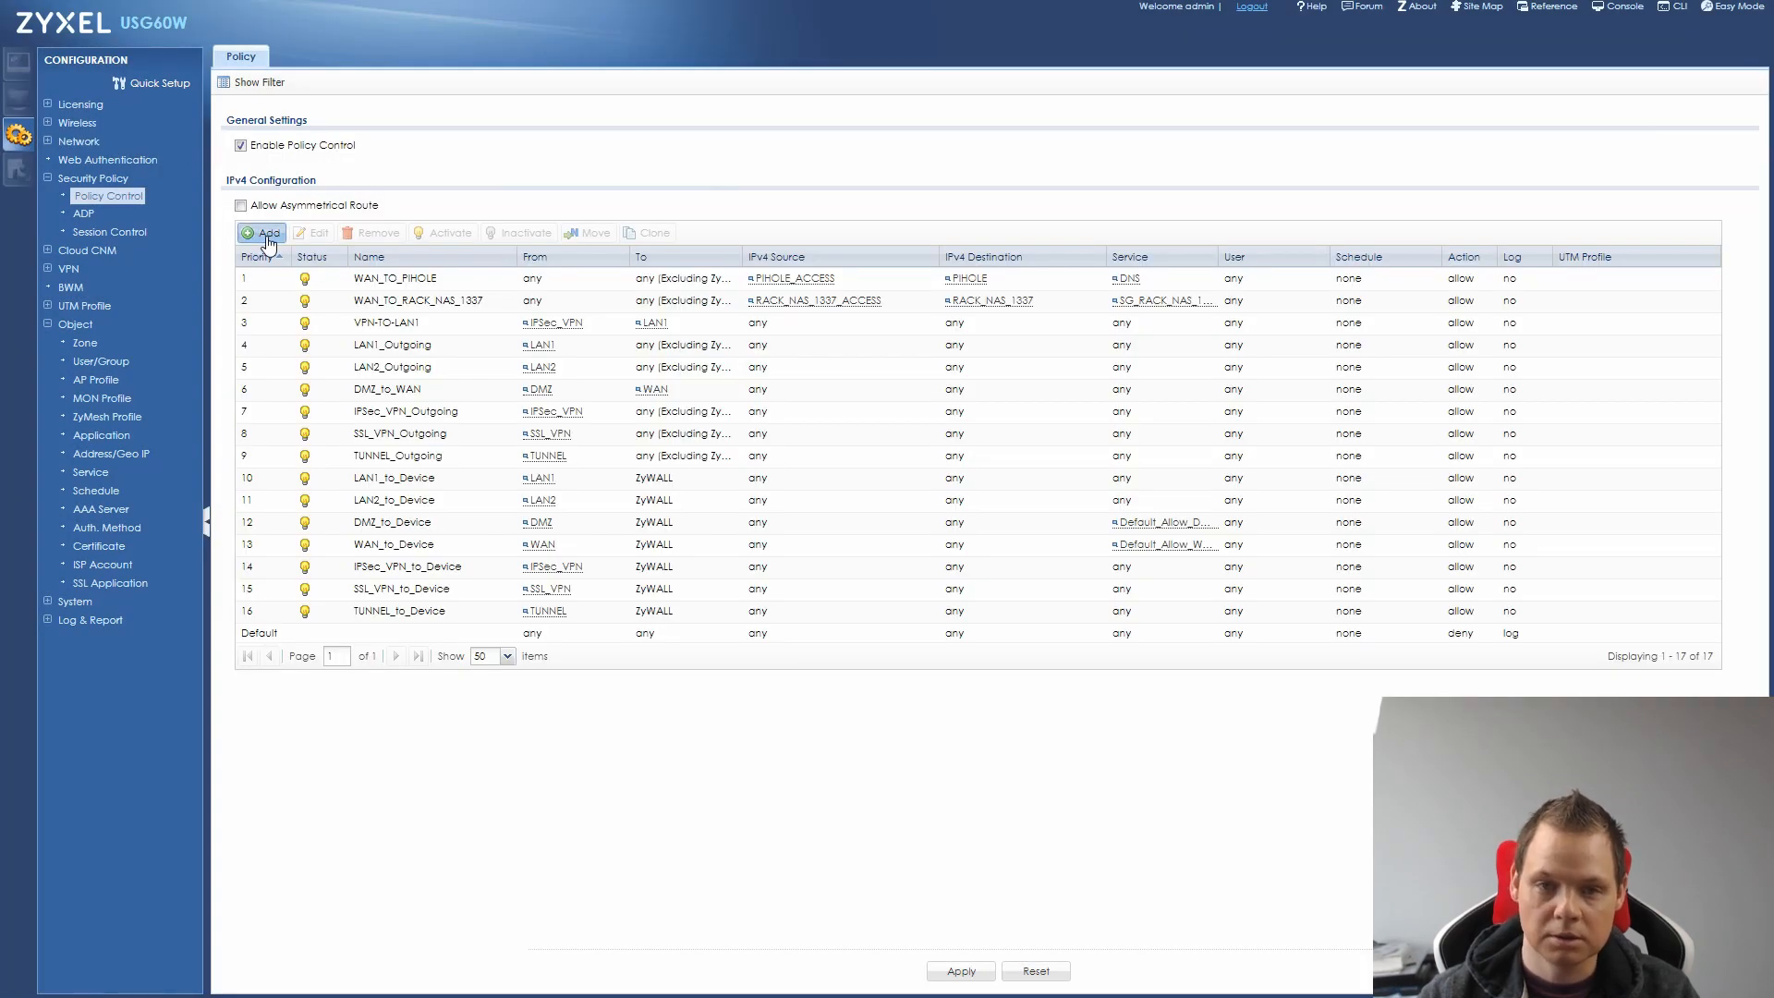
left_click(268, 238)
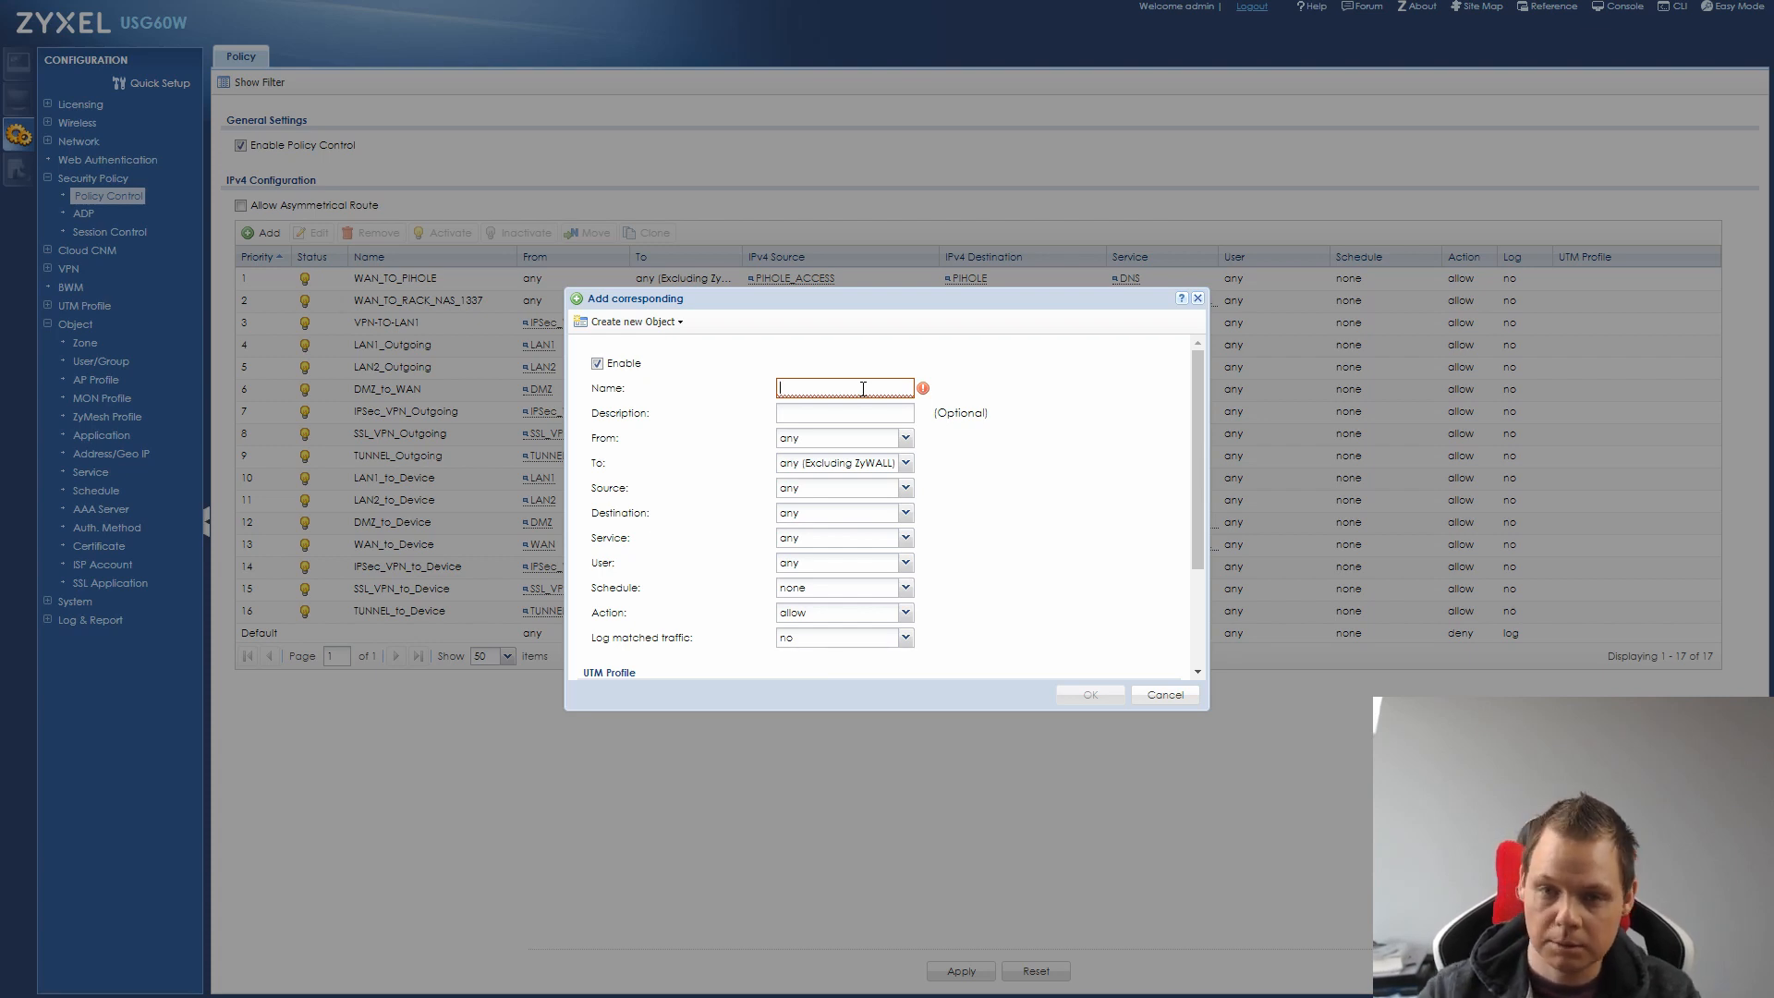
left_click(863, 388)
type("WAN_TO_N")
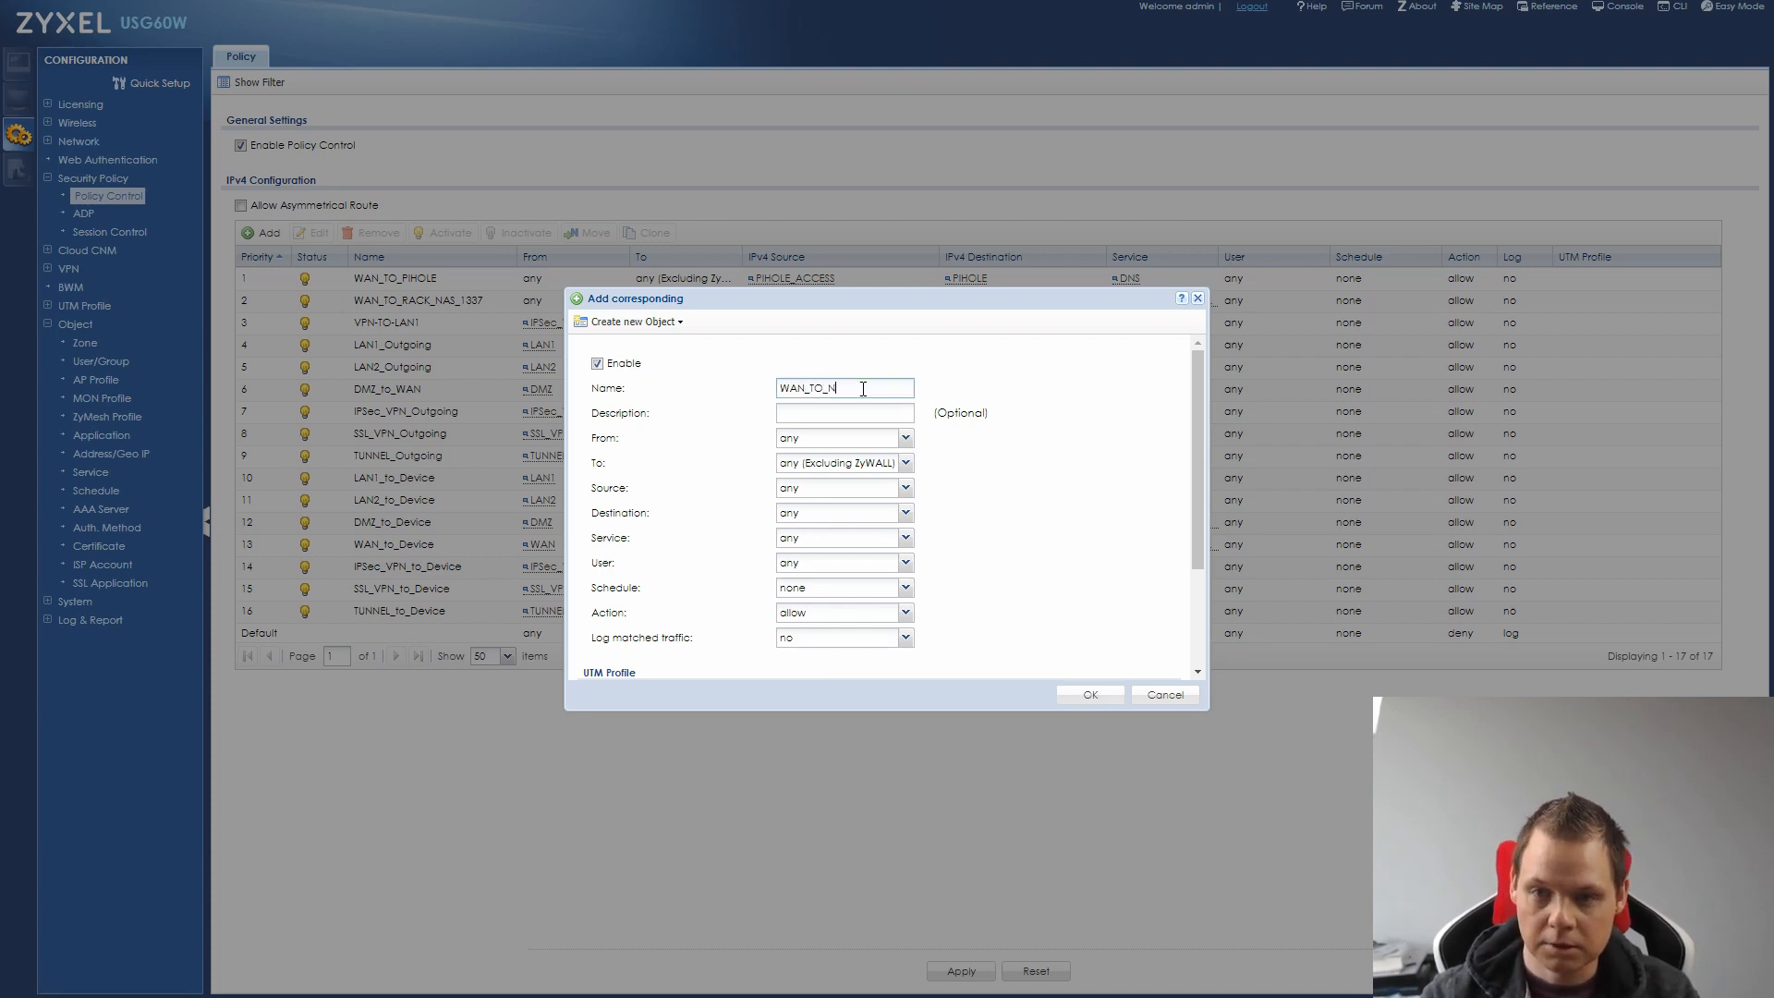
type("GINX_PROXY")
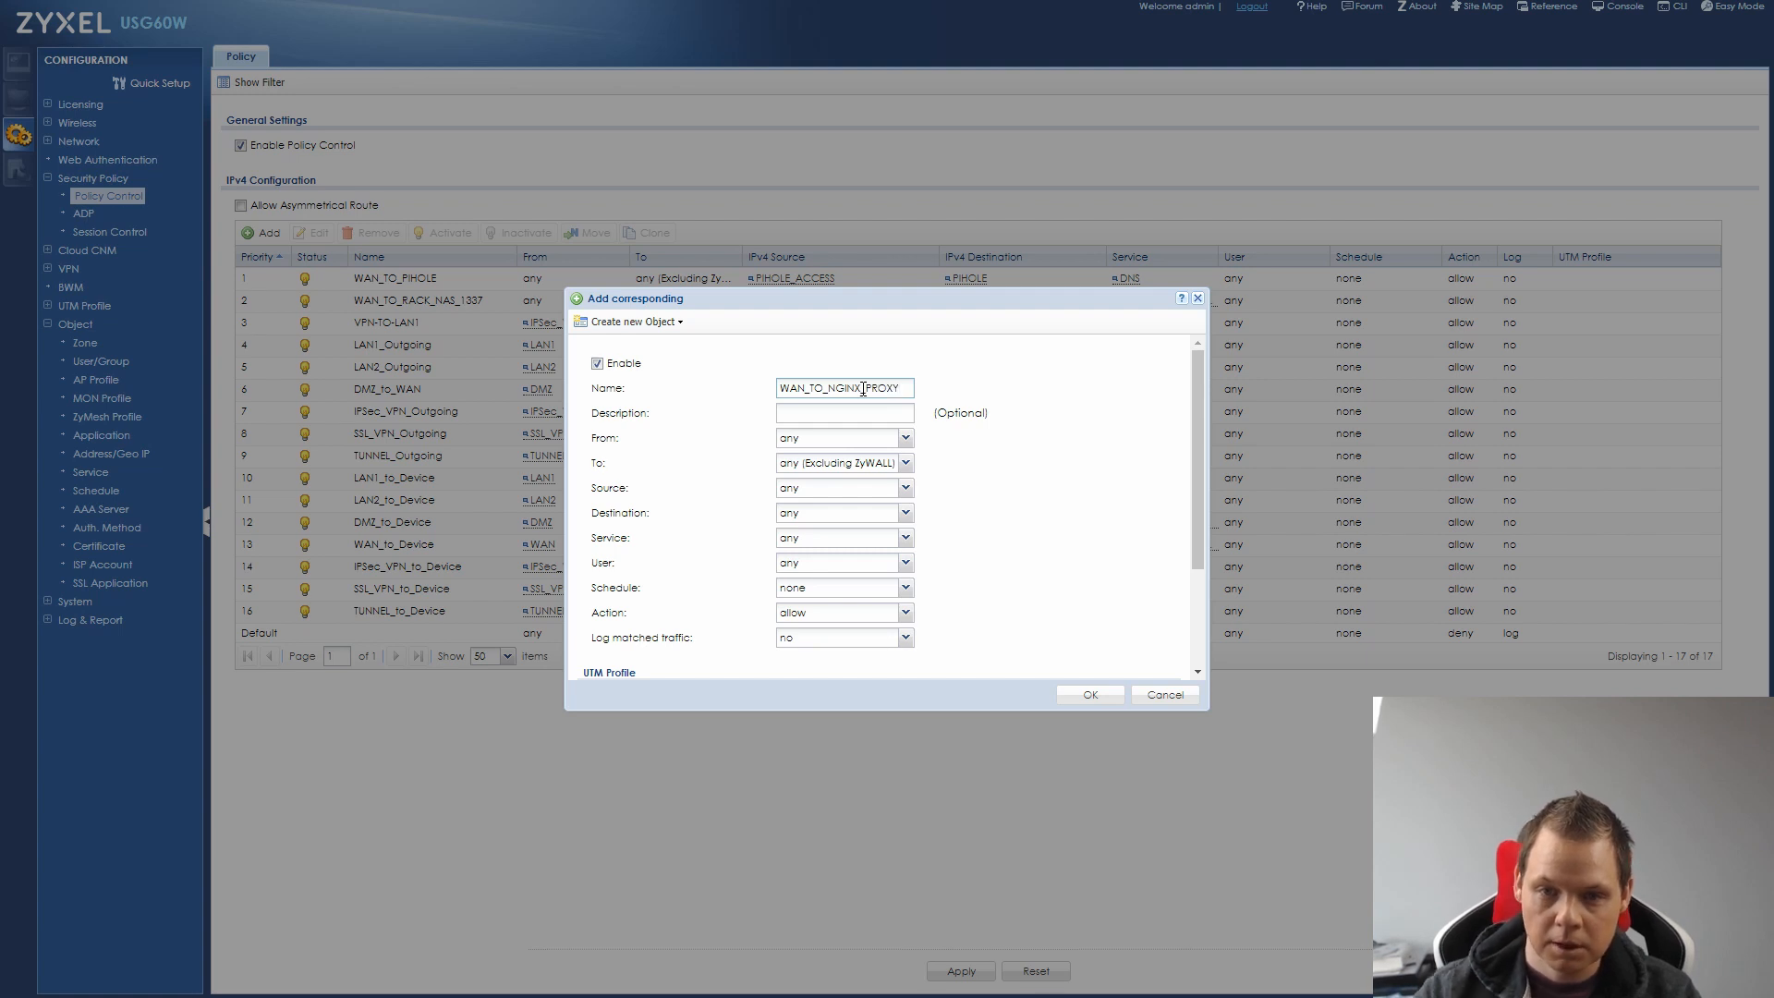
Step: Keep the policy rule's source as any and set its destination to the NGINX_PROXY address object
left_click(909, 492)
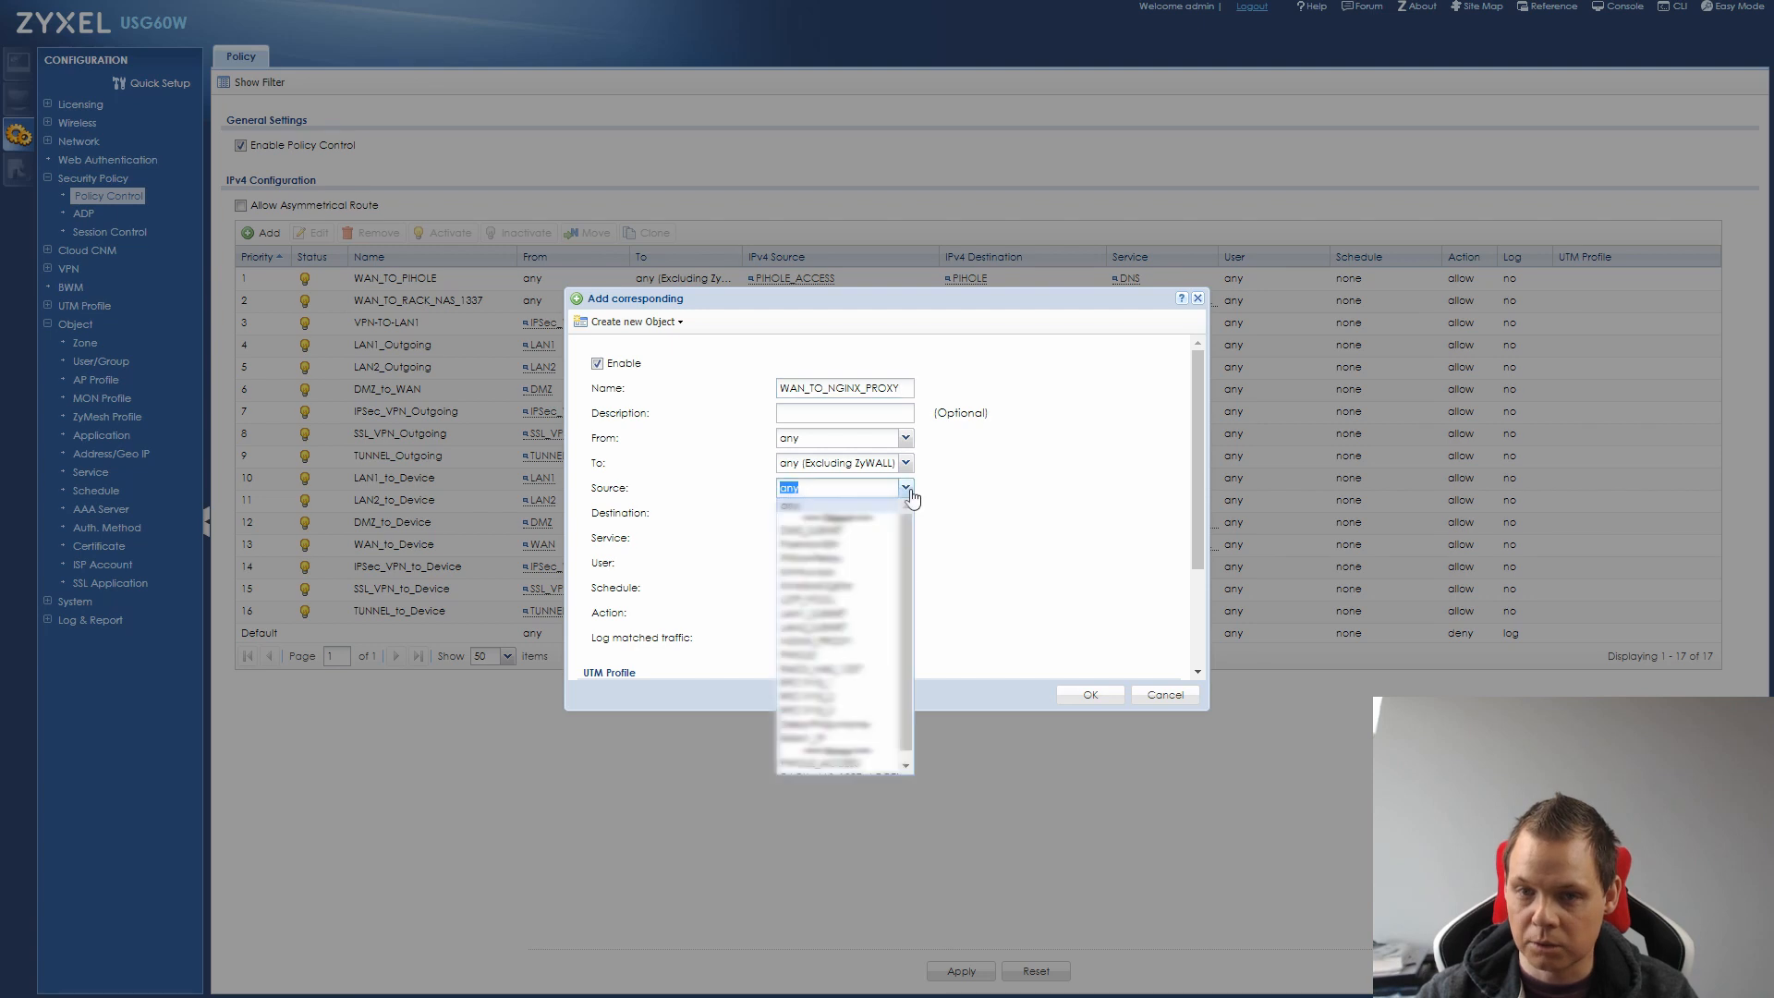
left_click(908, 490)
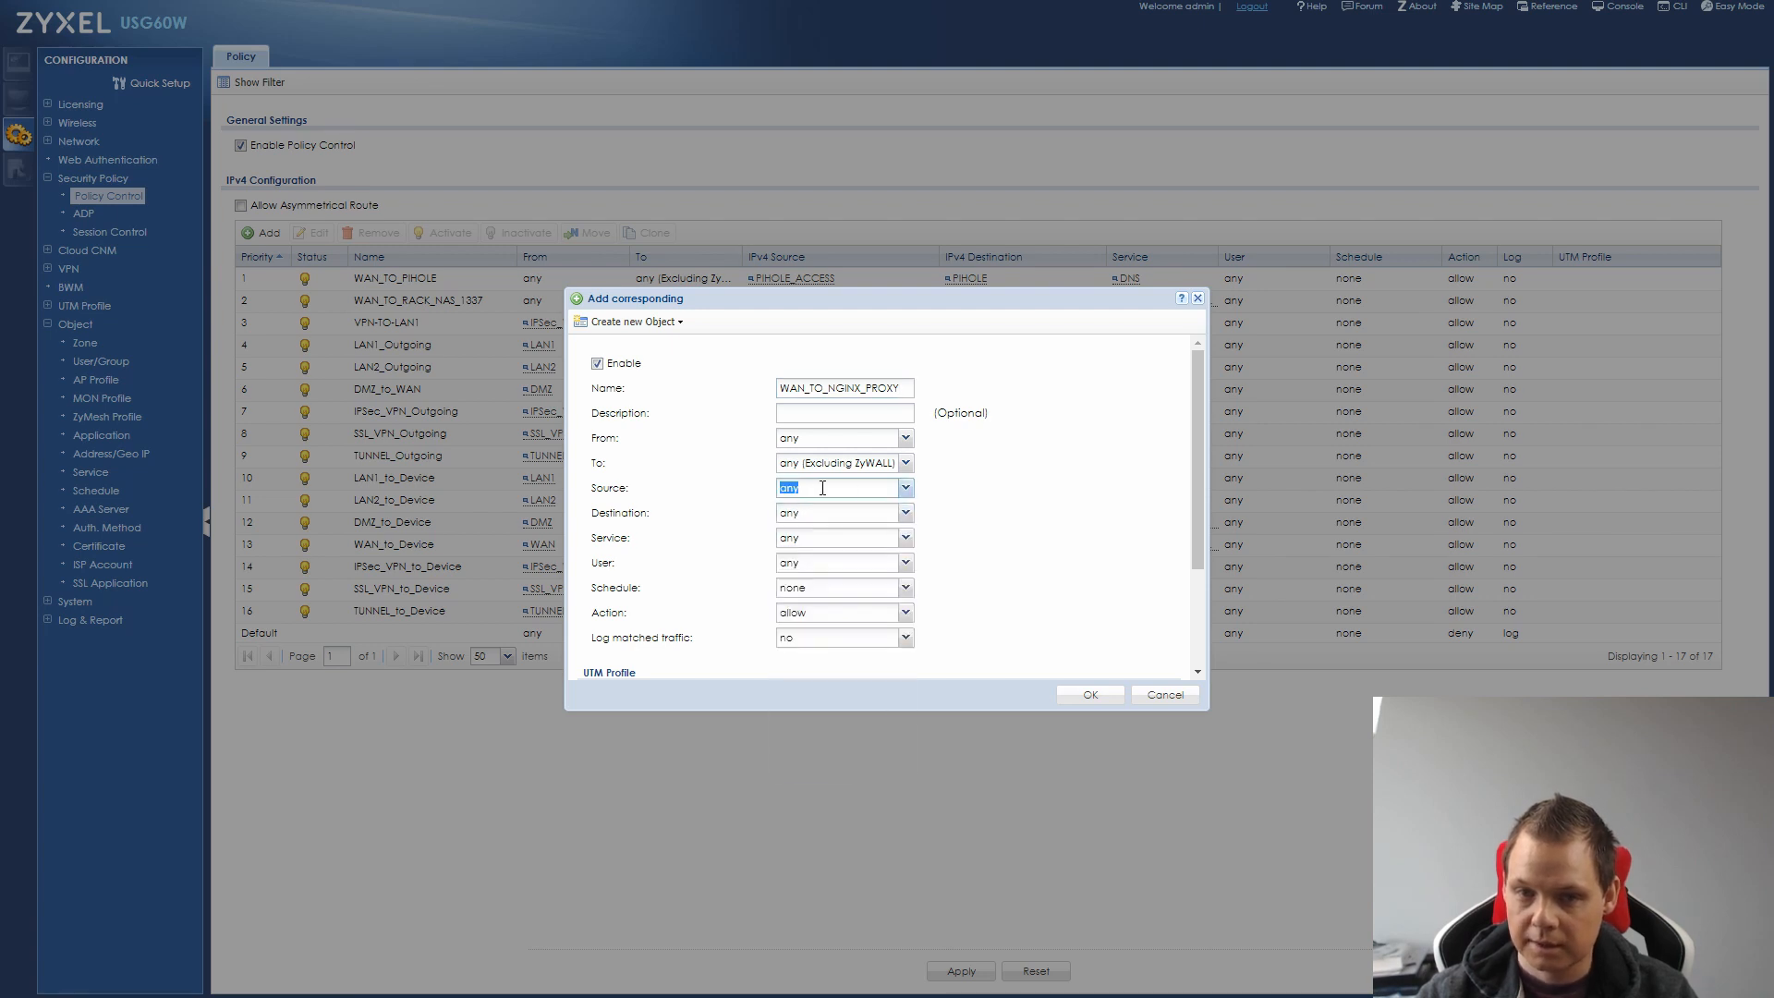
left_click(905, 514)
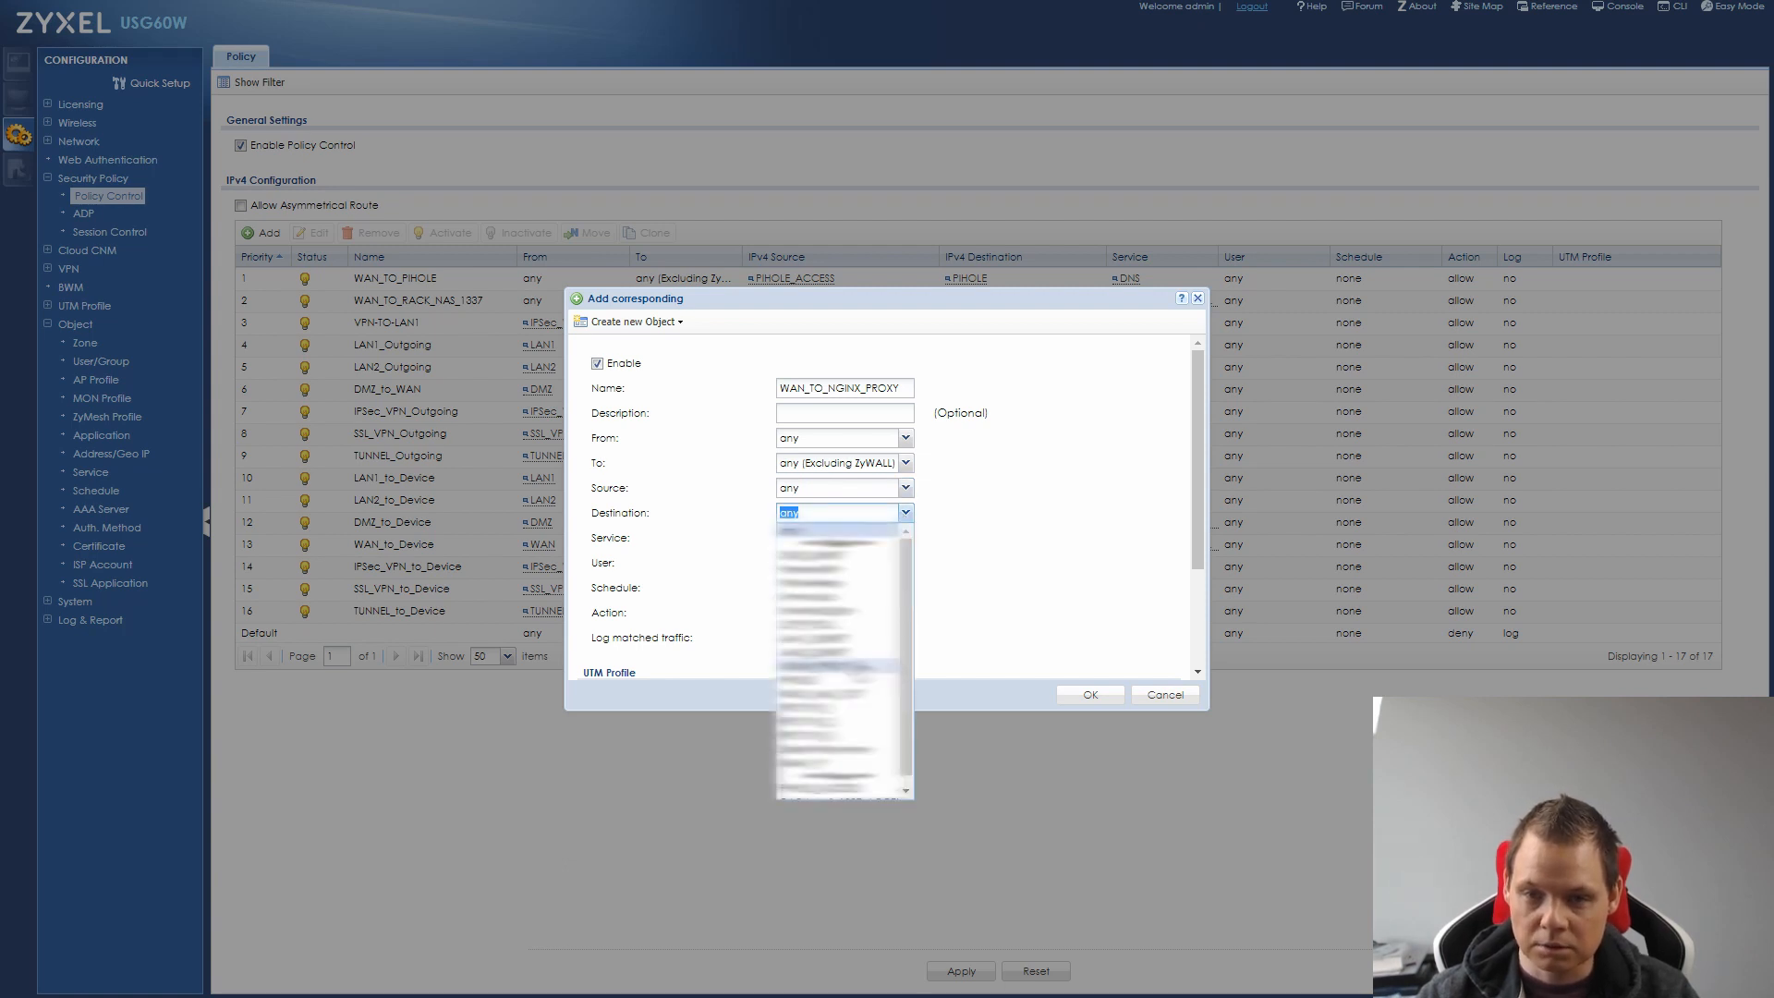
left_click(842, 679)
left_click(970, 560)
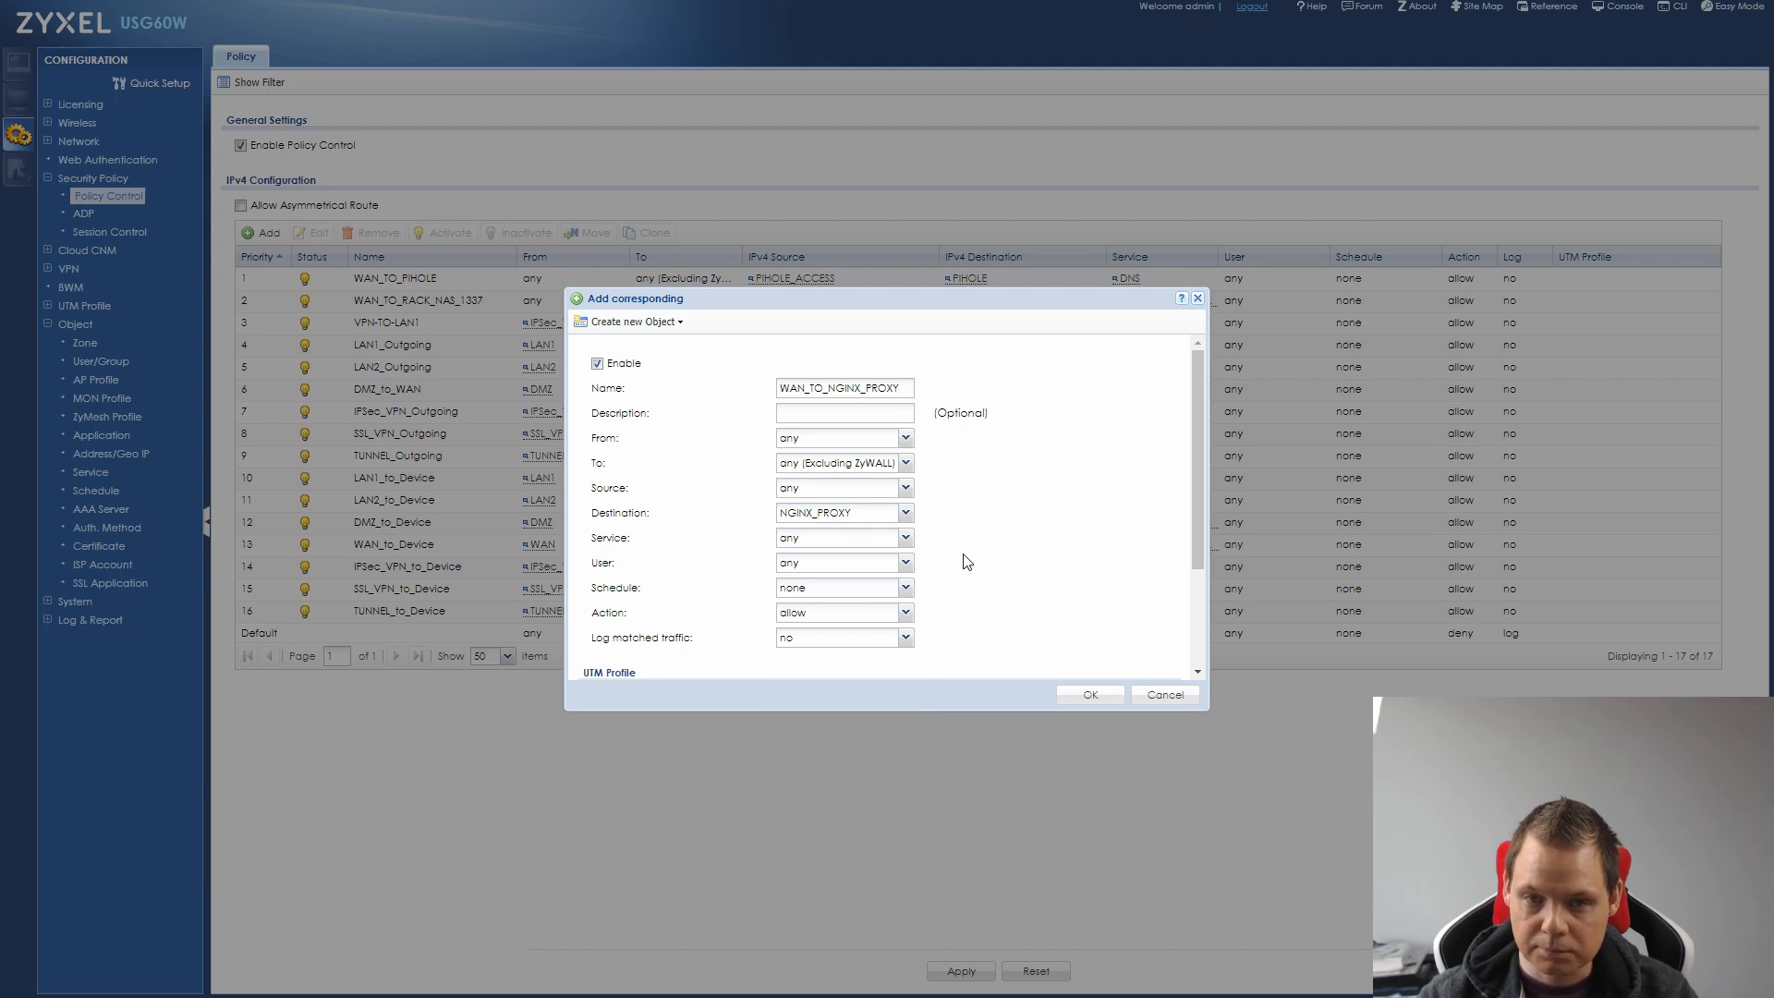
Step: Set the policy rule's service to the NGINX_PROXY service group, keep the schedule as none, and save the rule
left_click(905, 537)
scroll(867, 688, "down", 15)
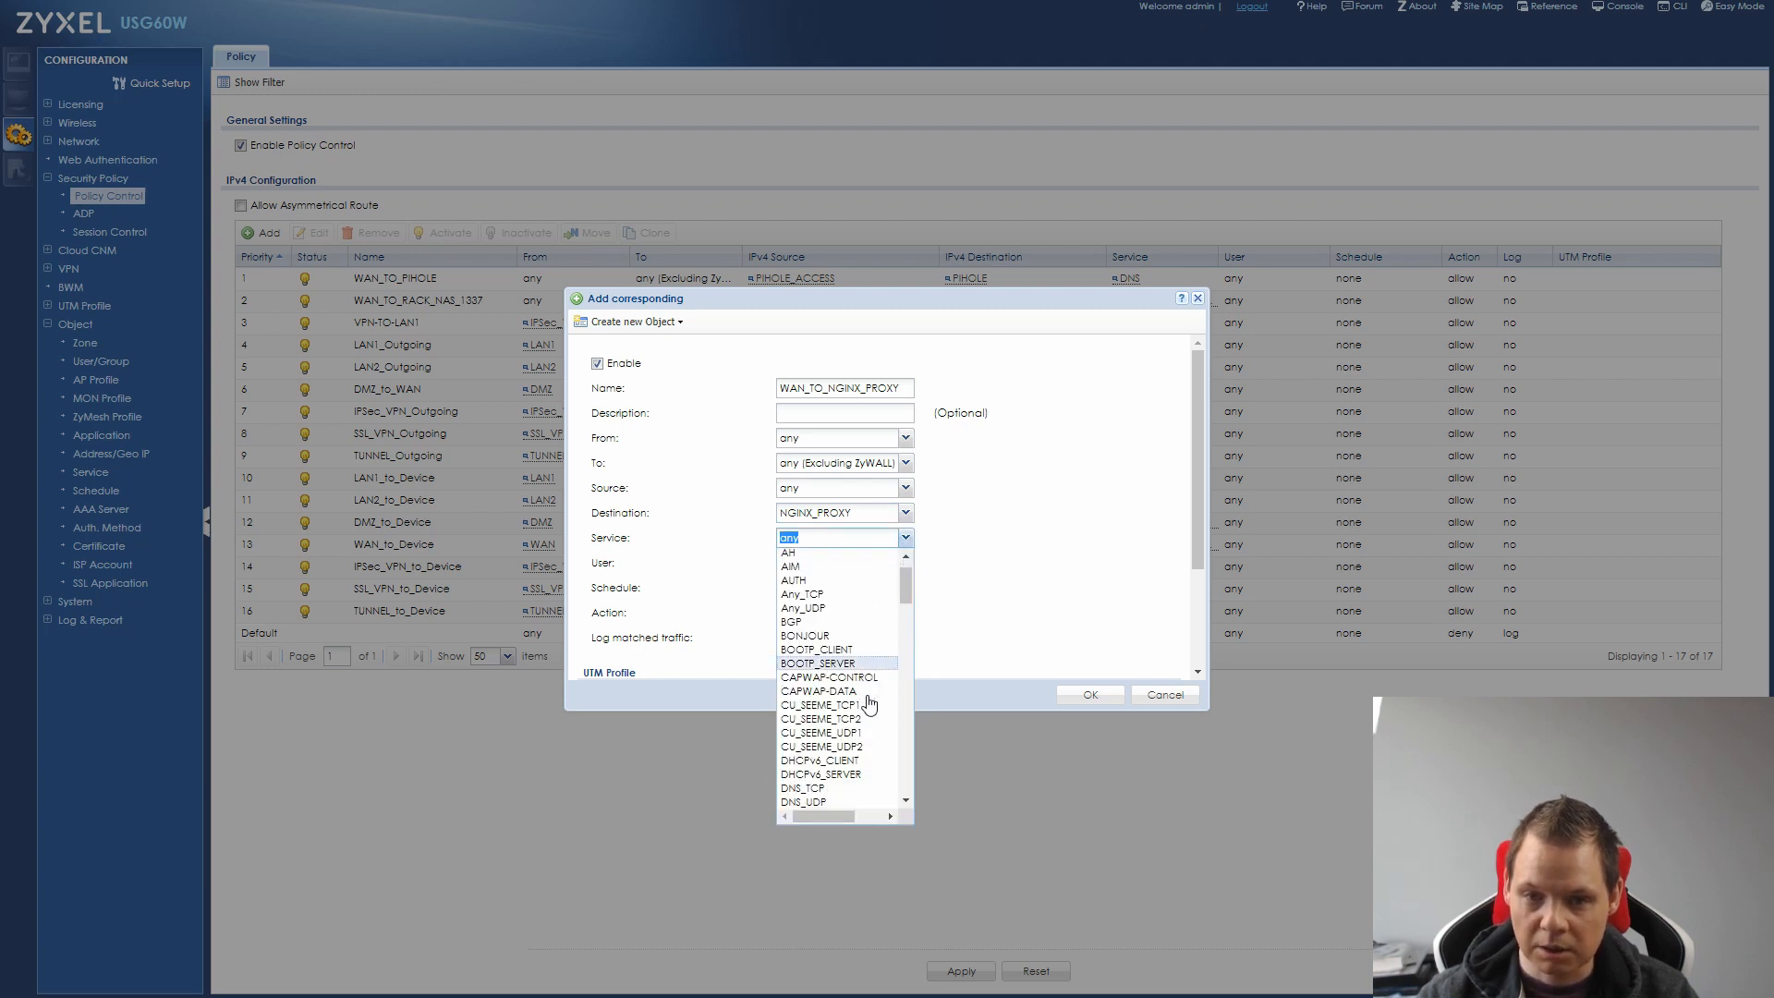
scroll(869, 702, "down", 1)
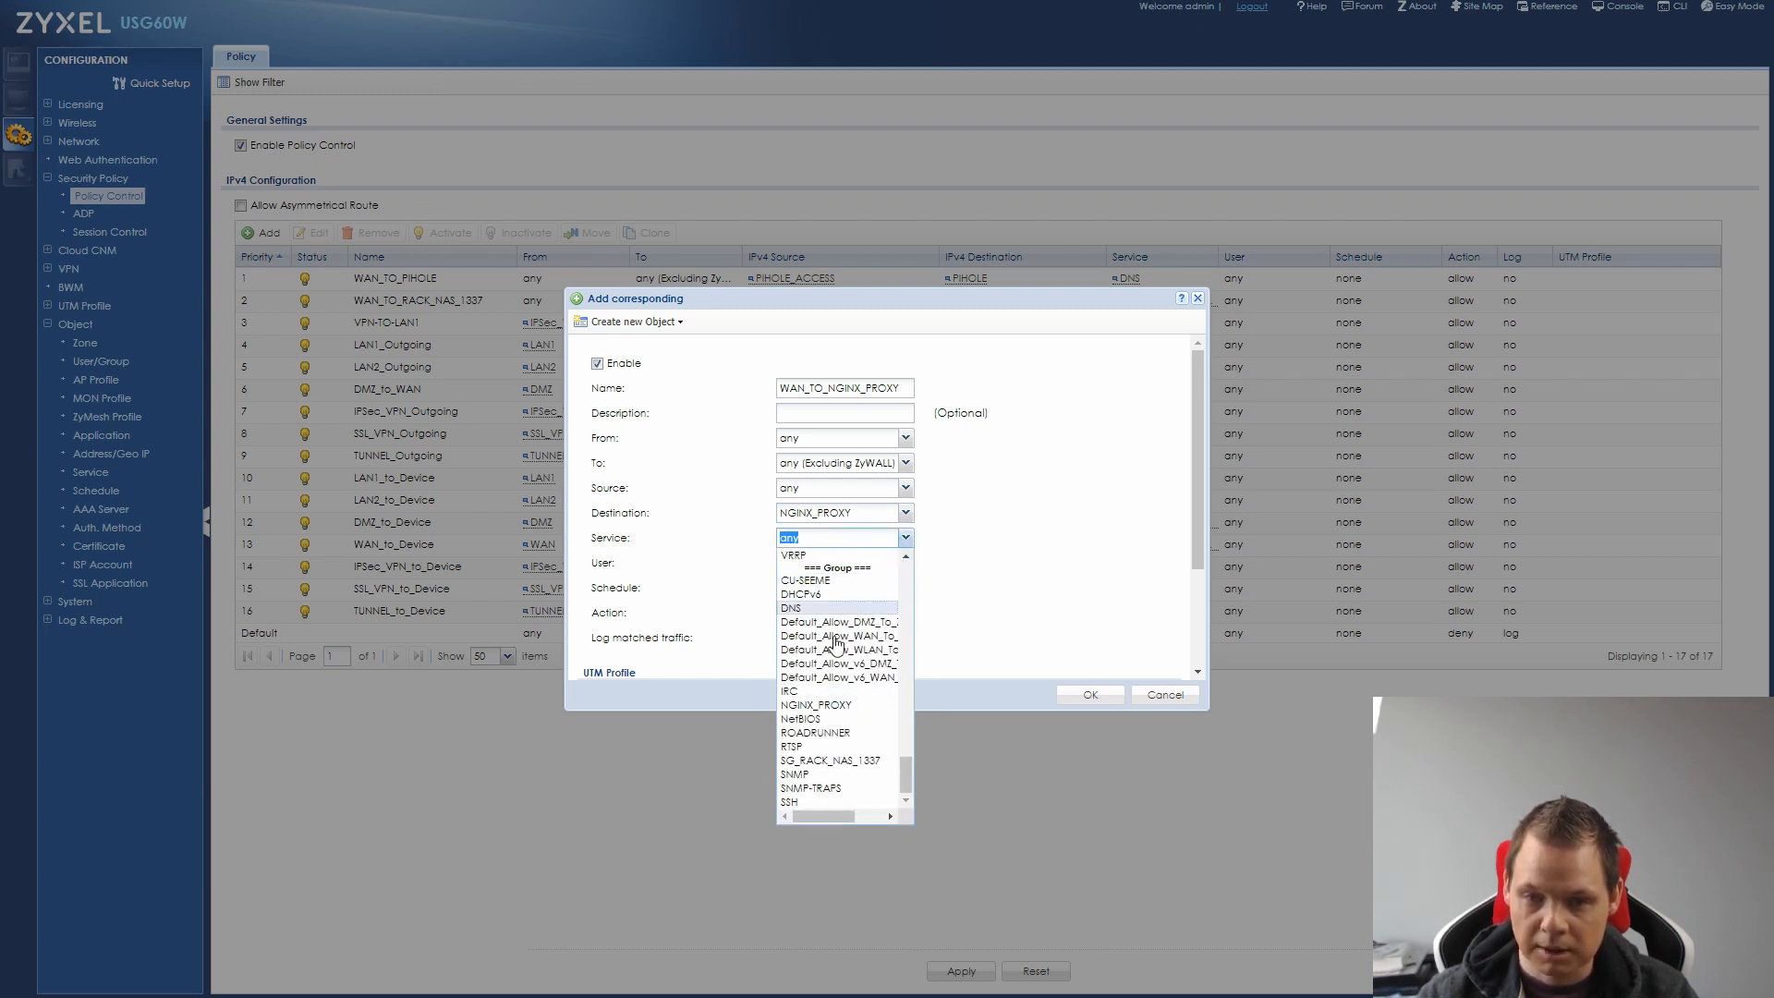
left_click(831, 705)
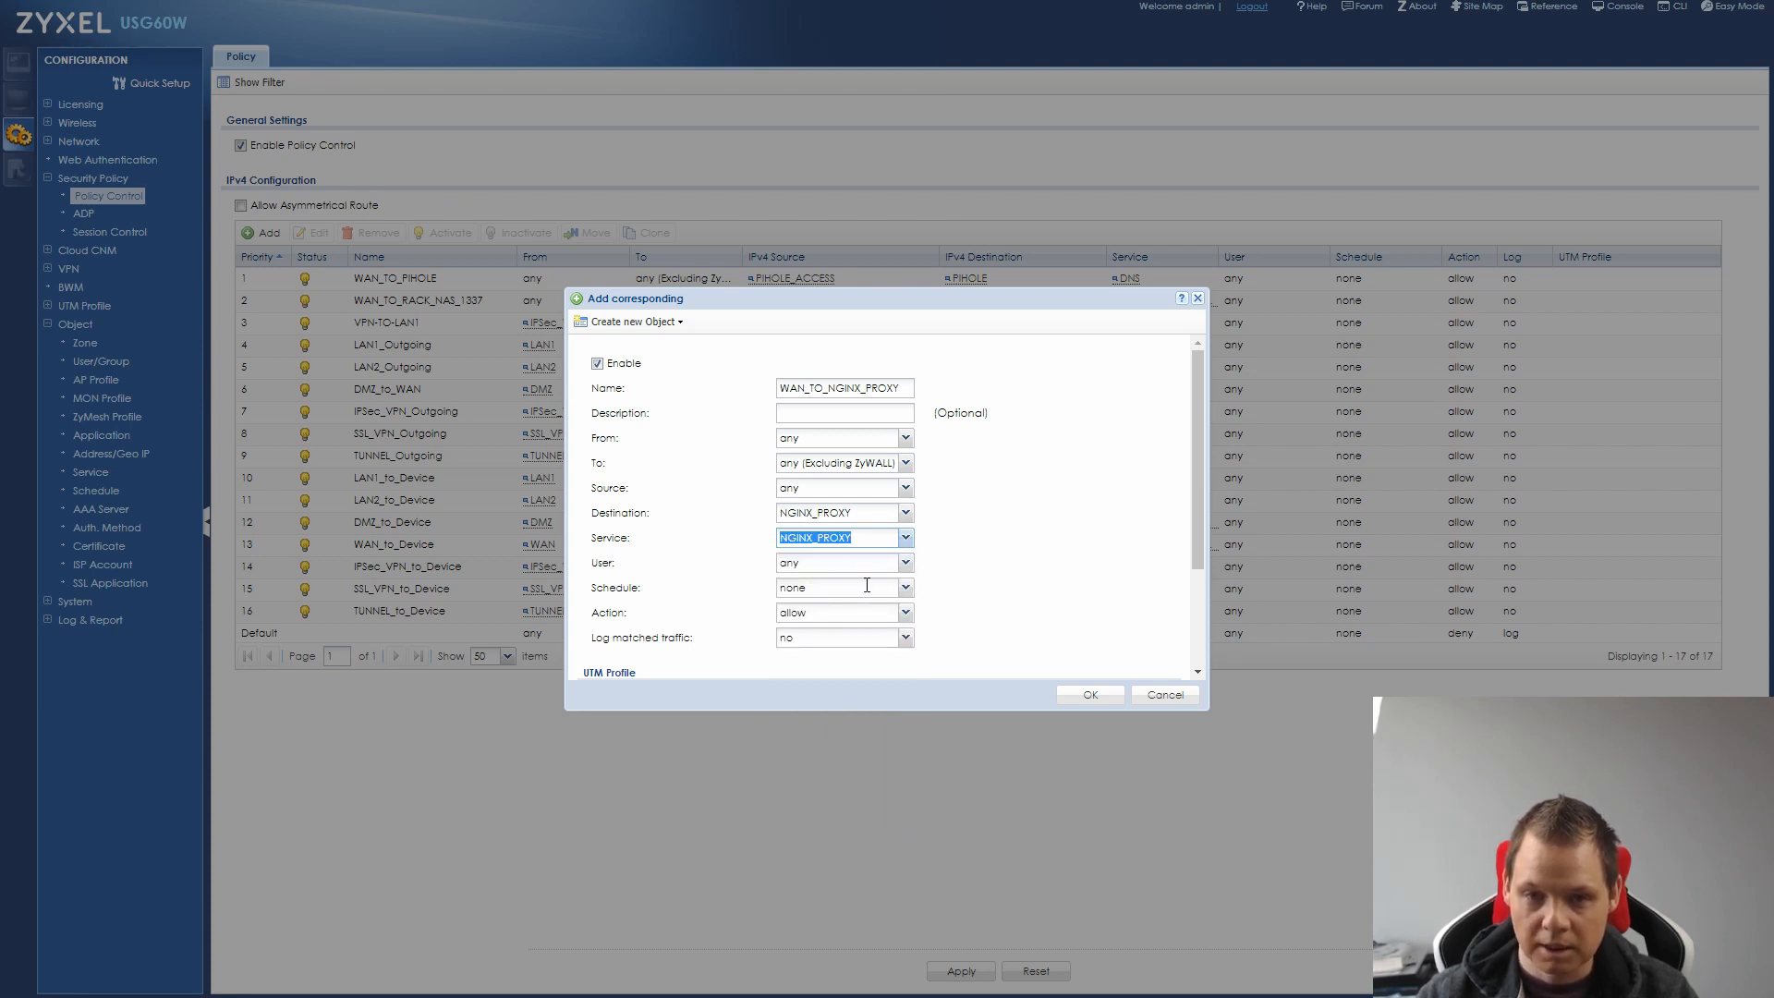
left_click(906, 587)
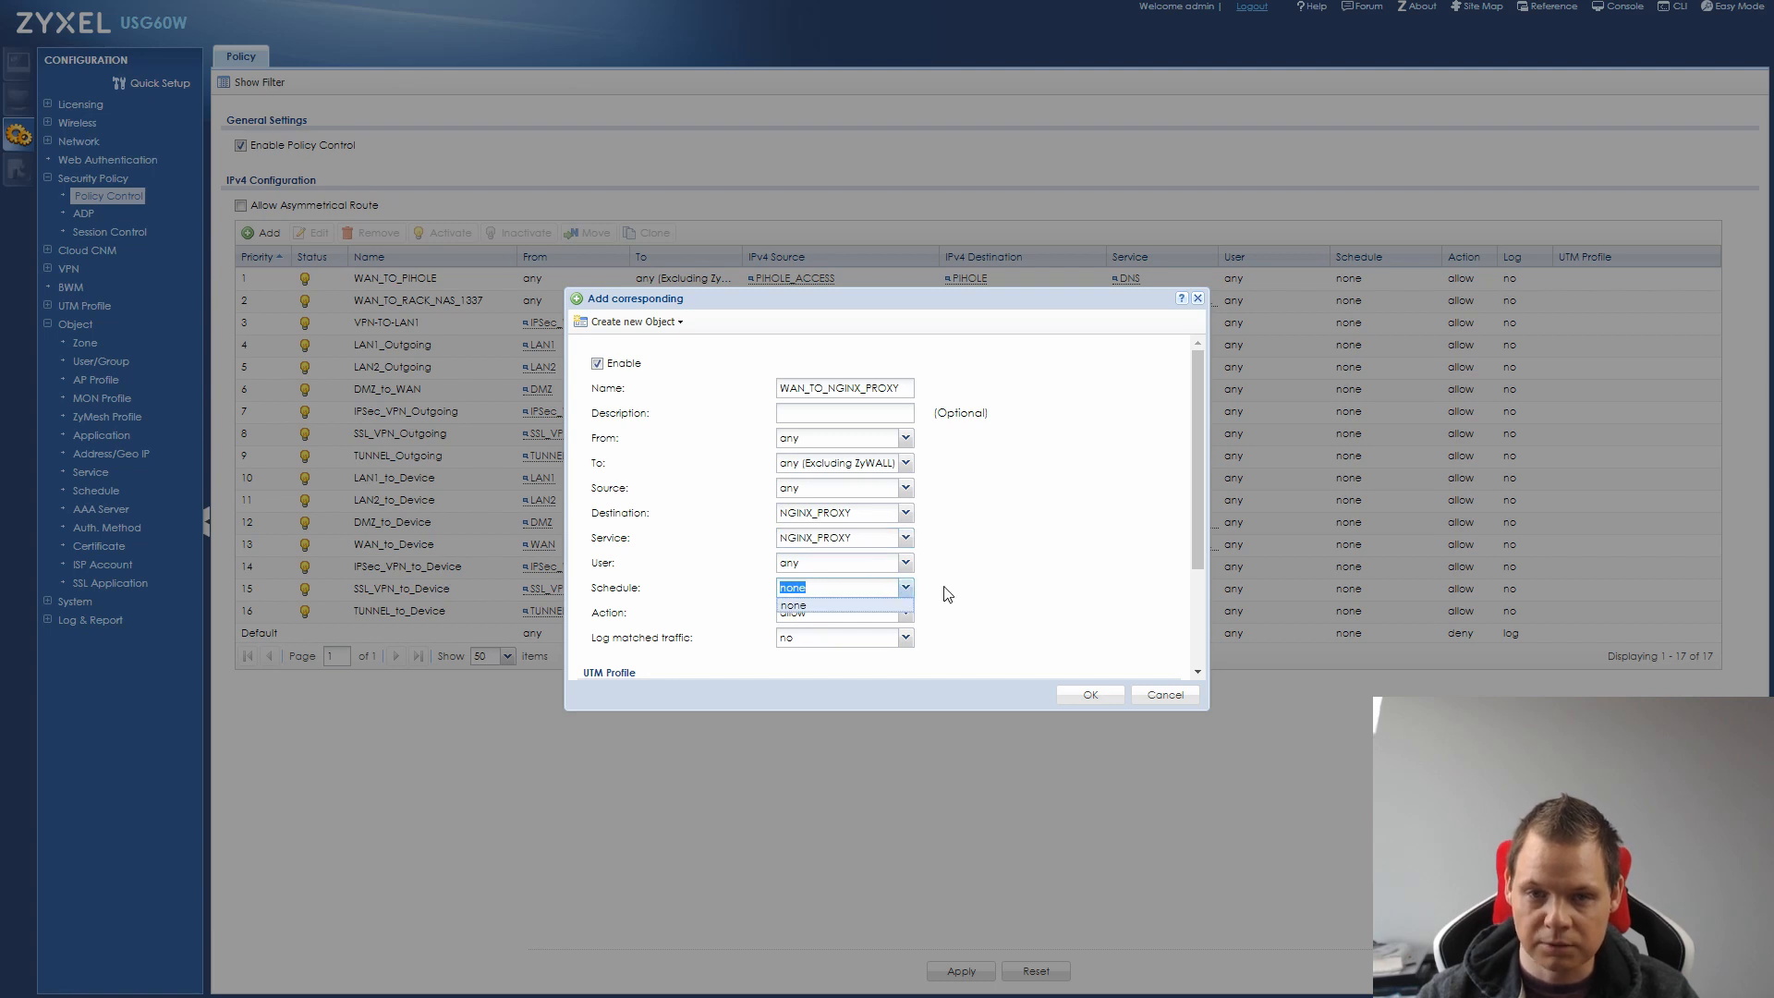
left_click(949, 590)
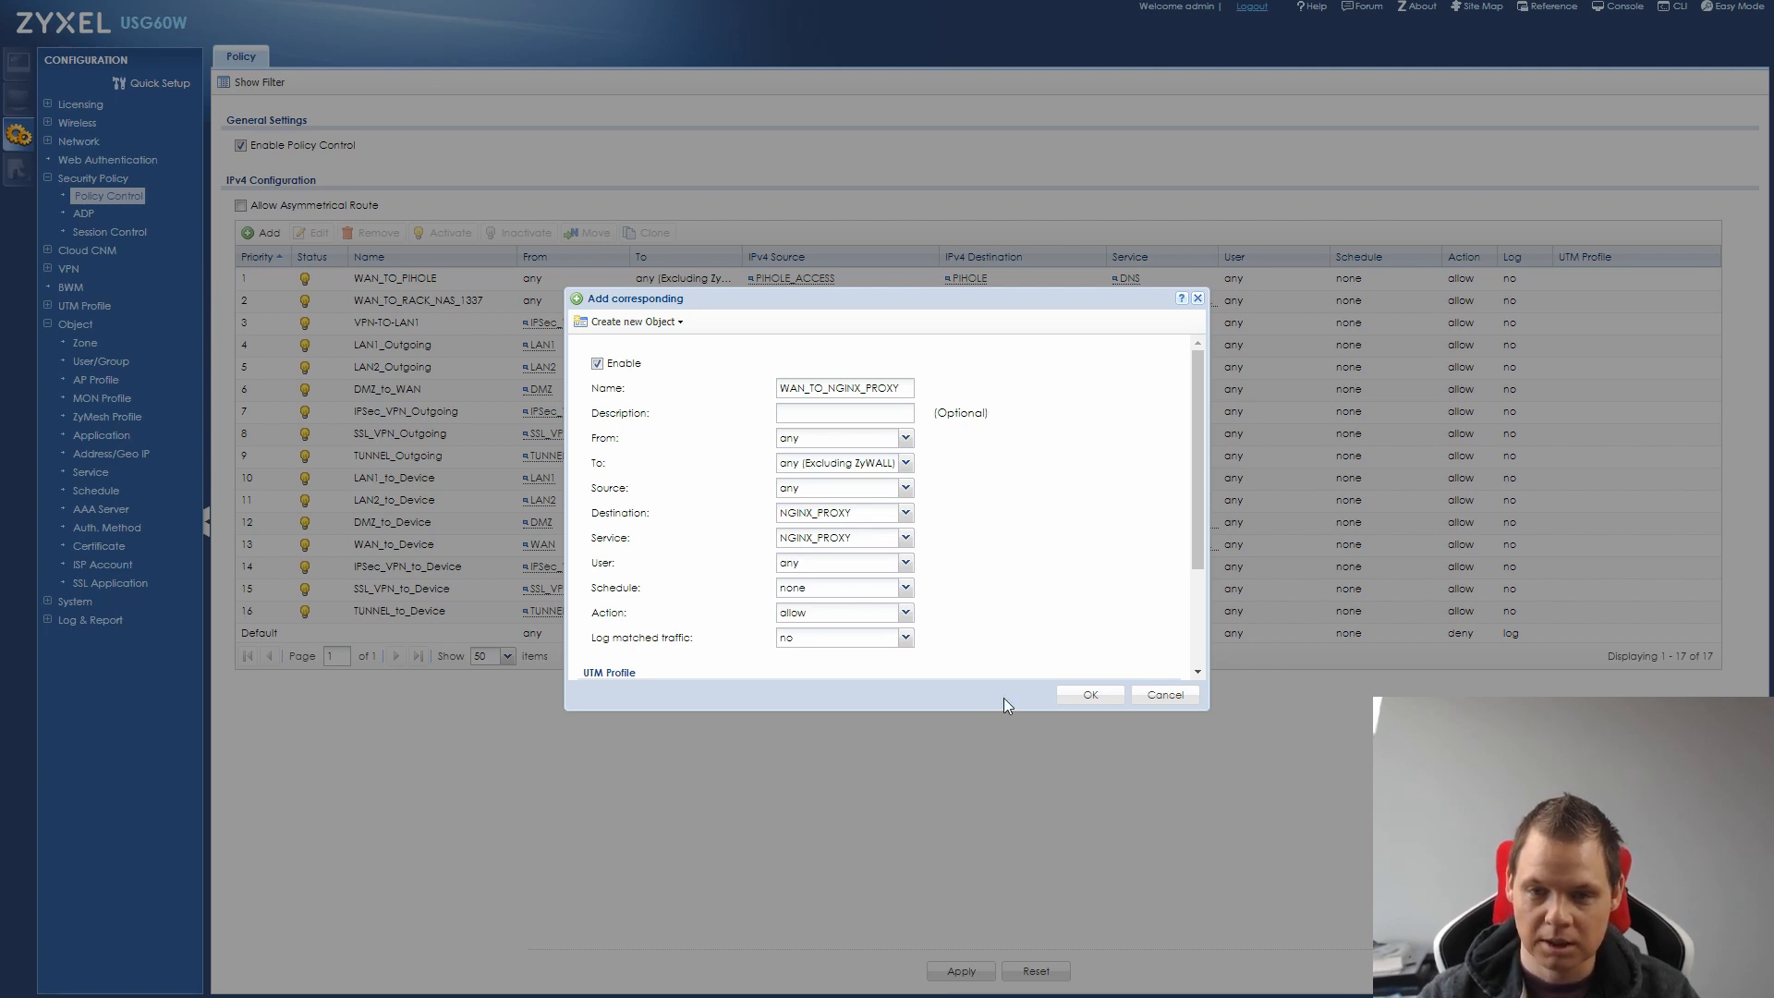
scroll(1078, 667, "down", 5)
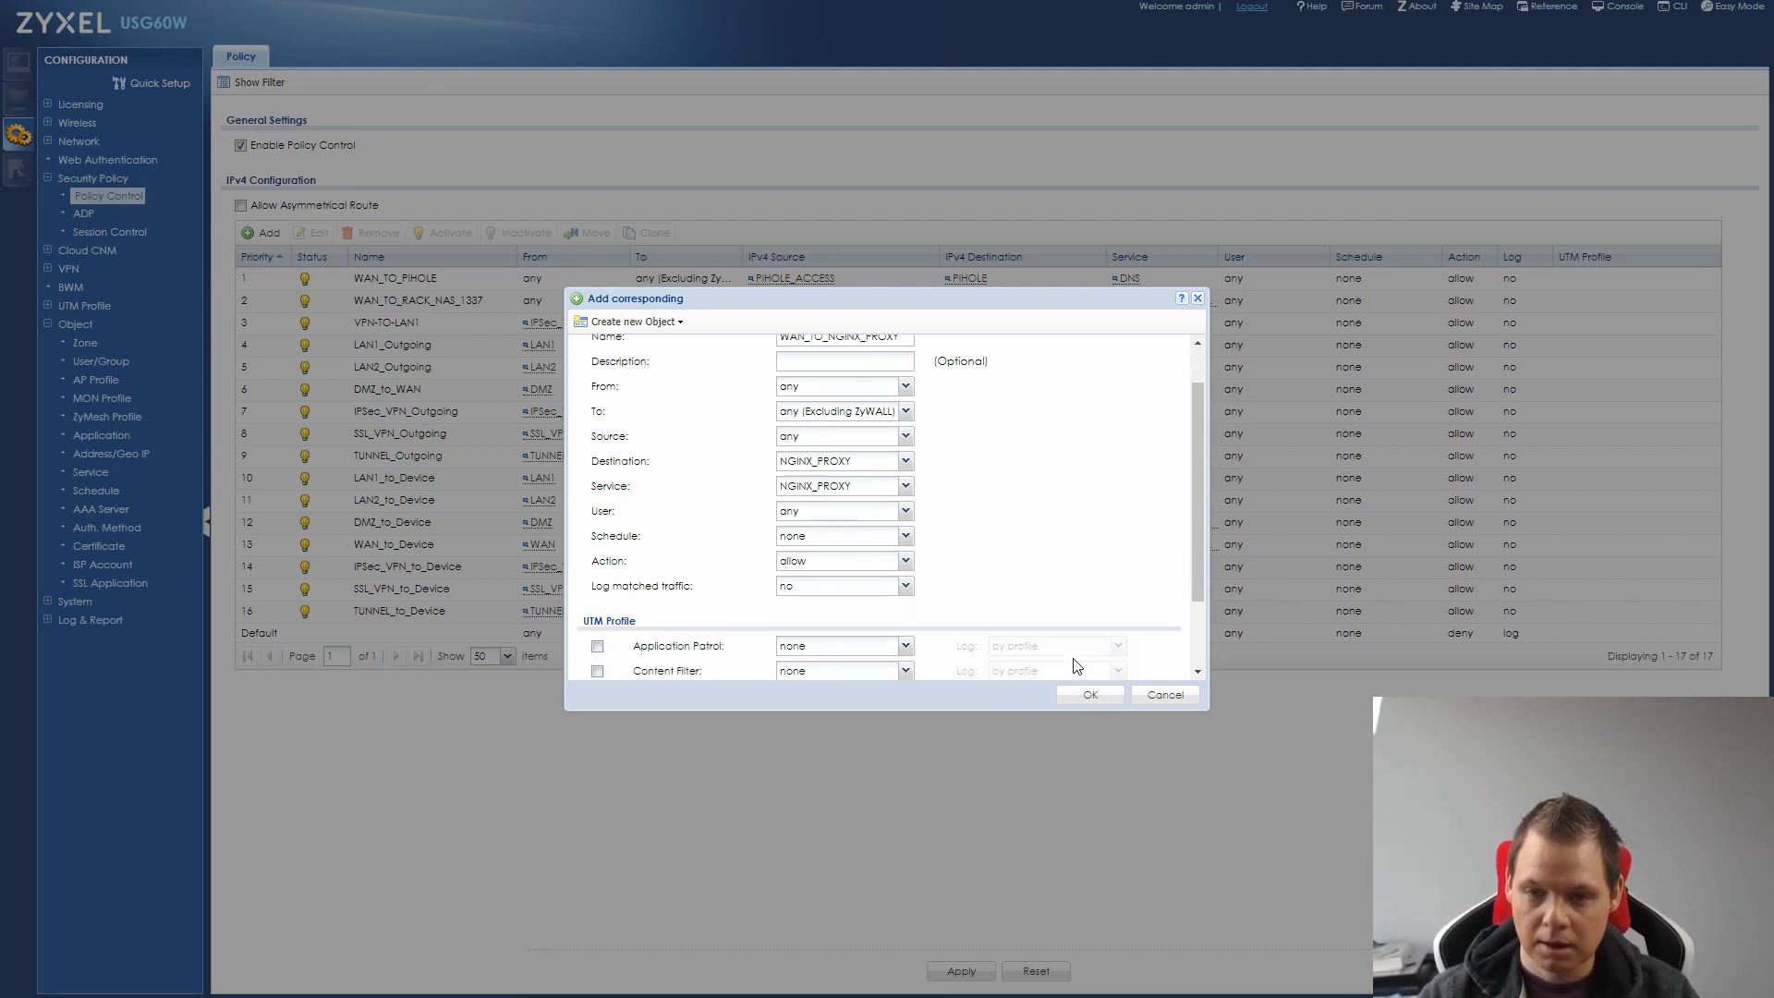
left_click(1088, 695)
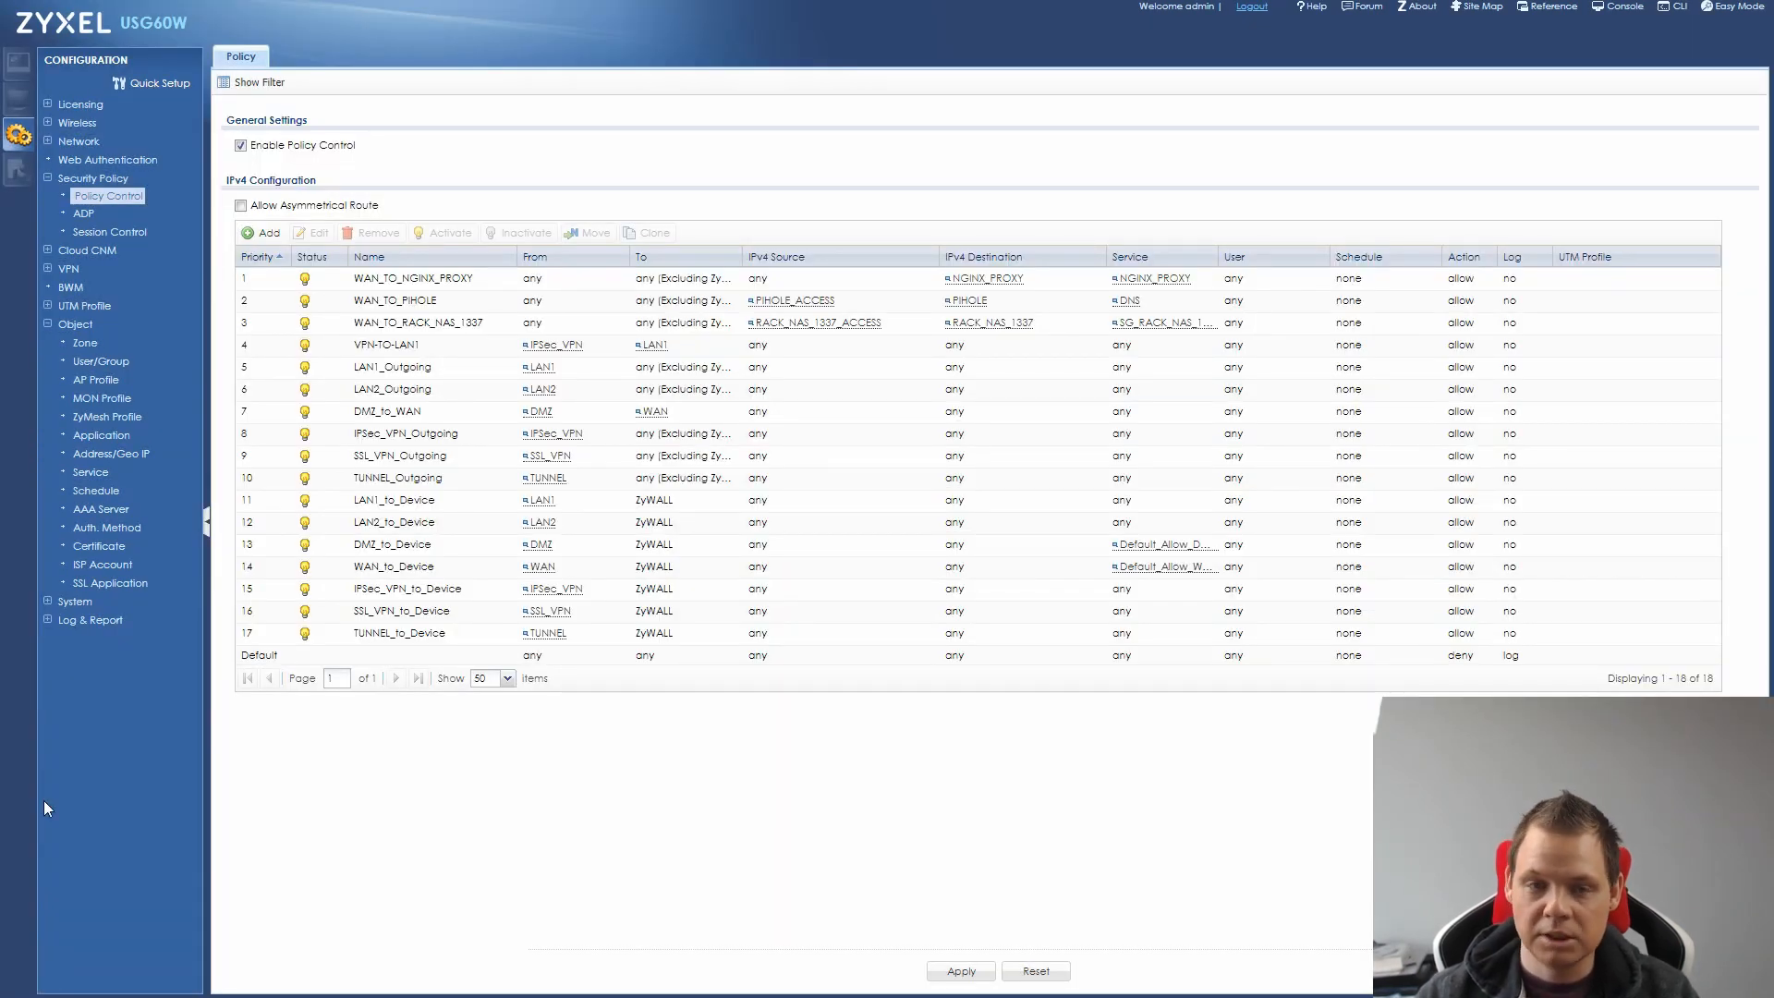
Step: Start a new NAT rule named NAT_NGINX_PROXY in the network settings
left_click(81, 141)
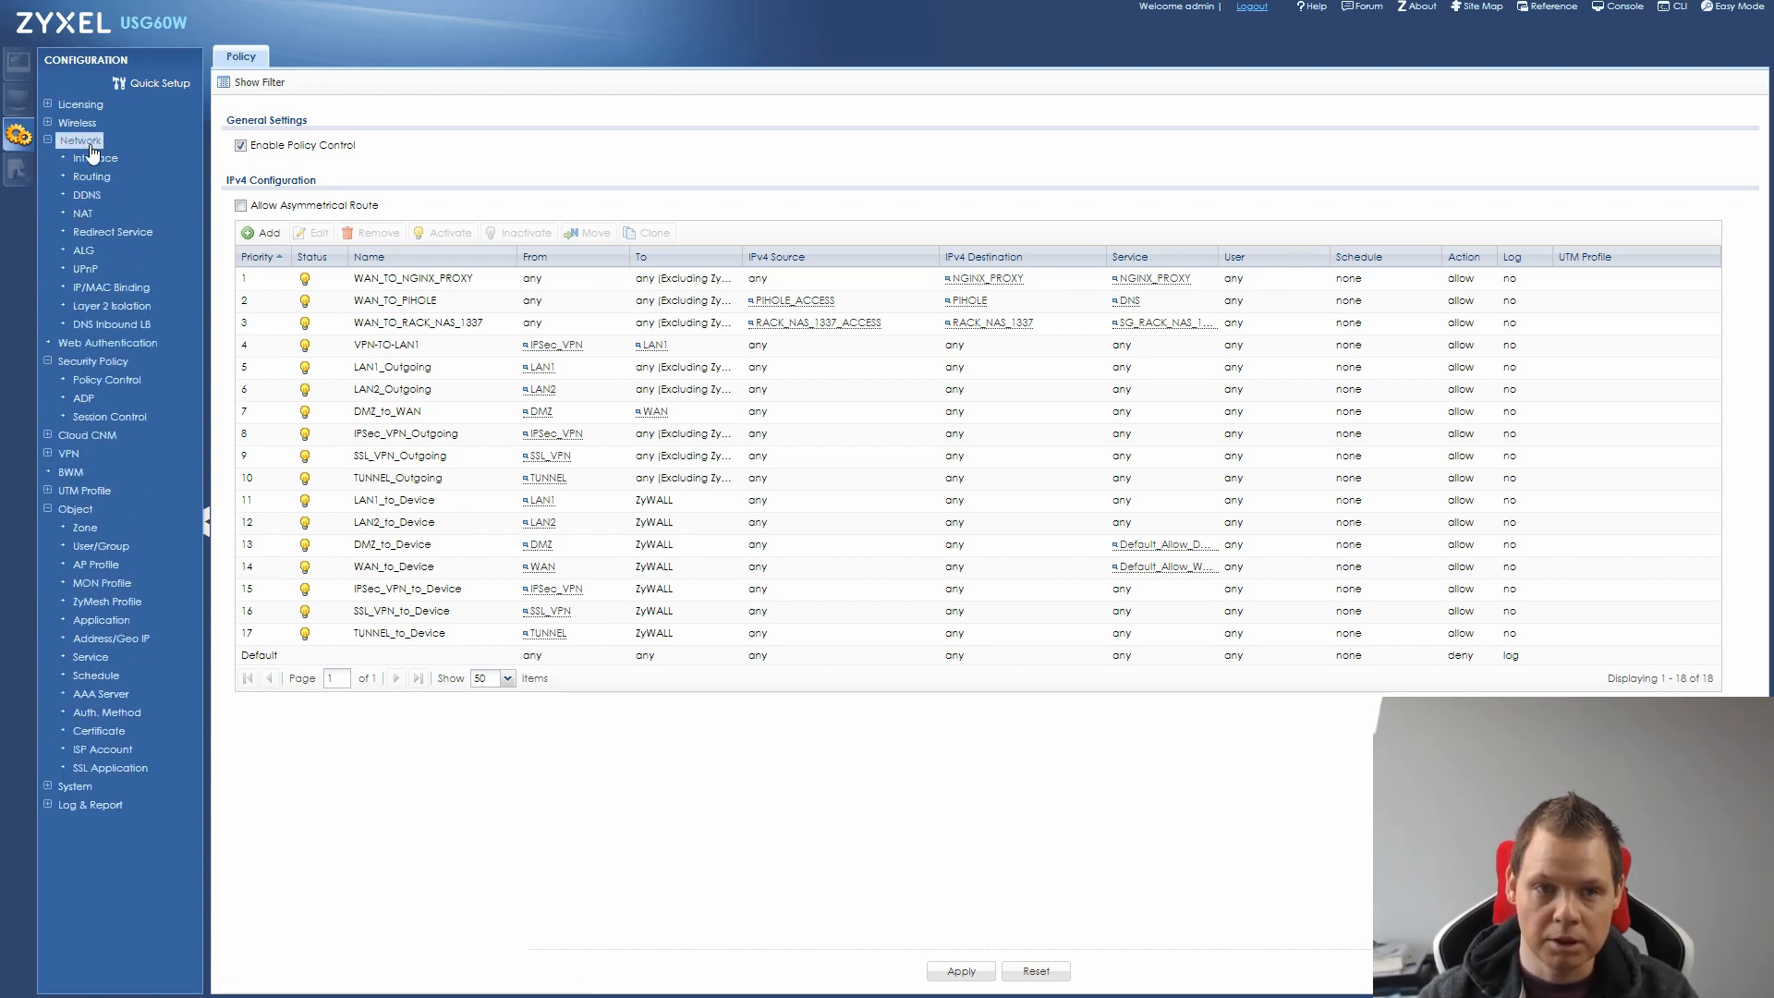
left_click(84, 213)
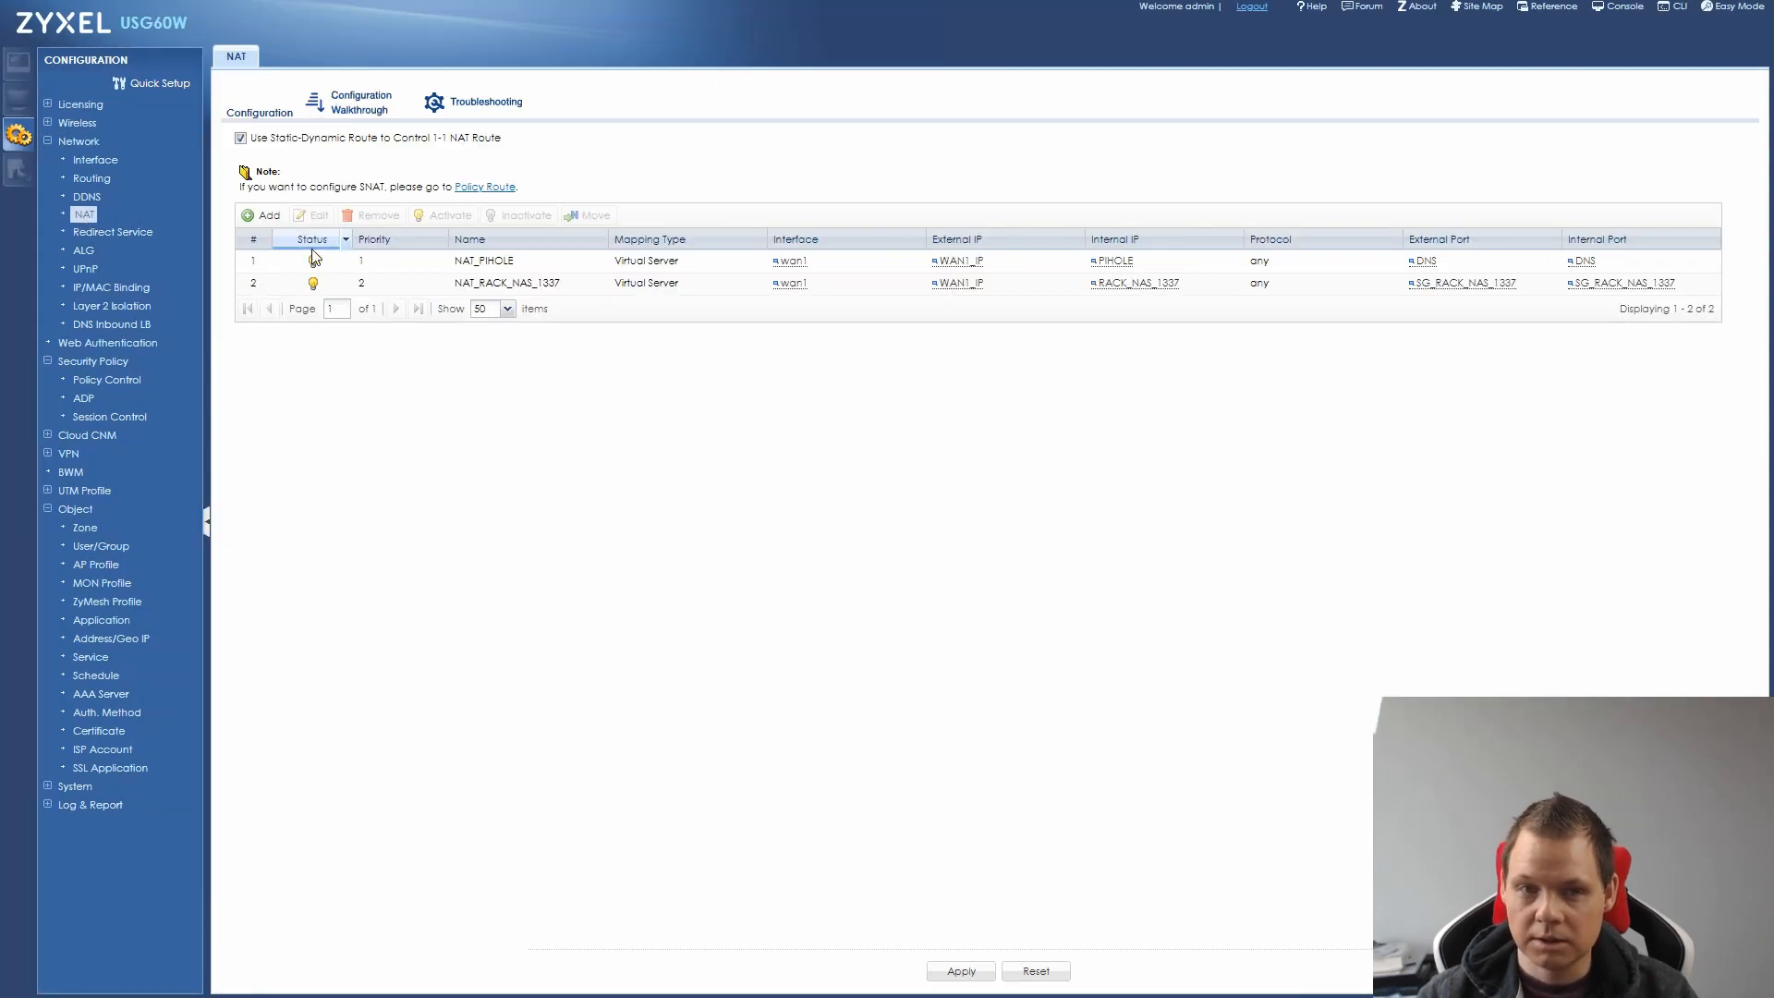
left_click(263, 221)
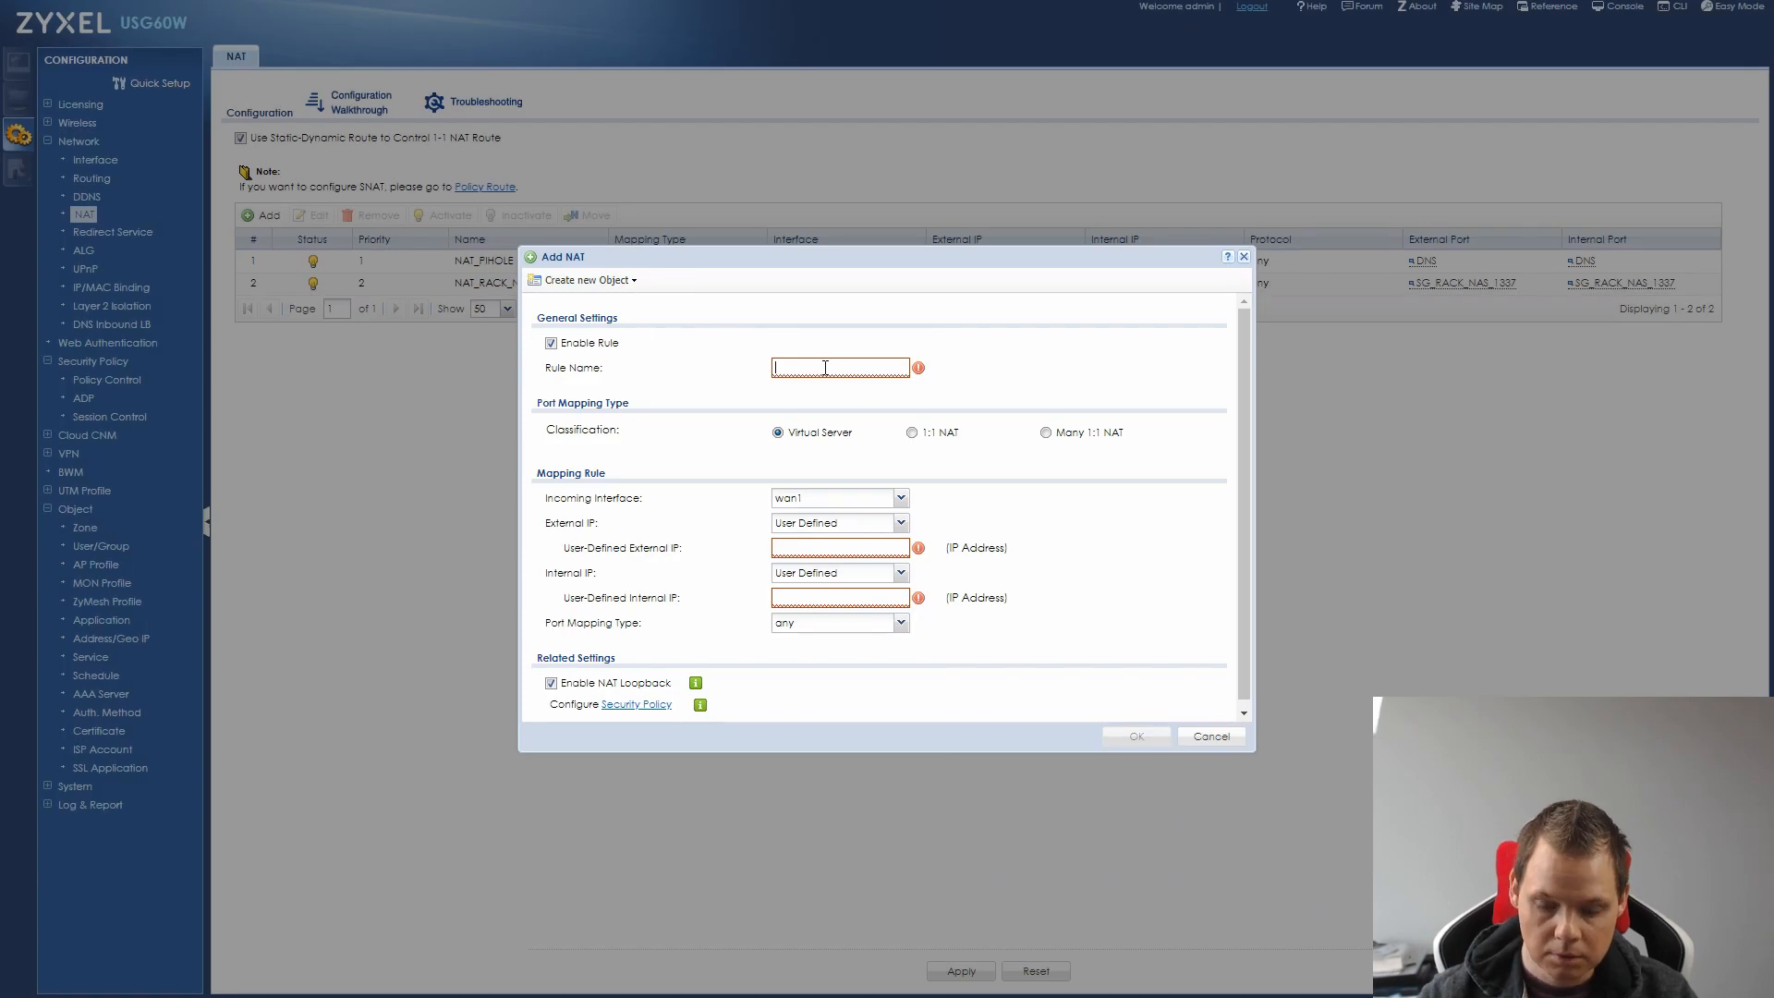
left_click(824, 366)
type("NAT_NGINX_PROXY")
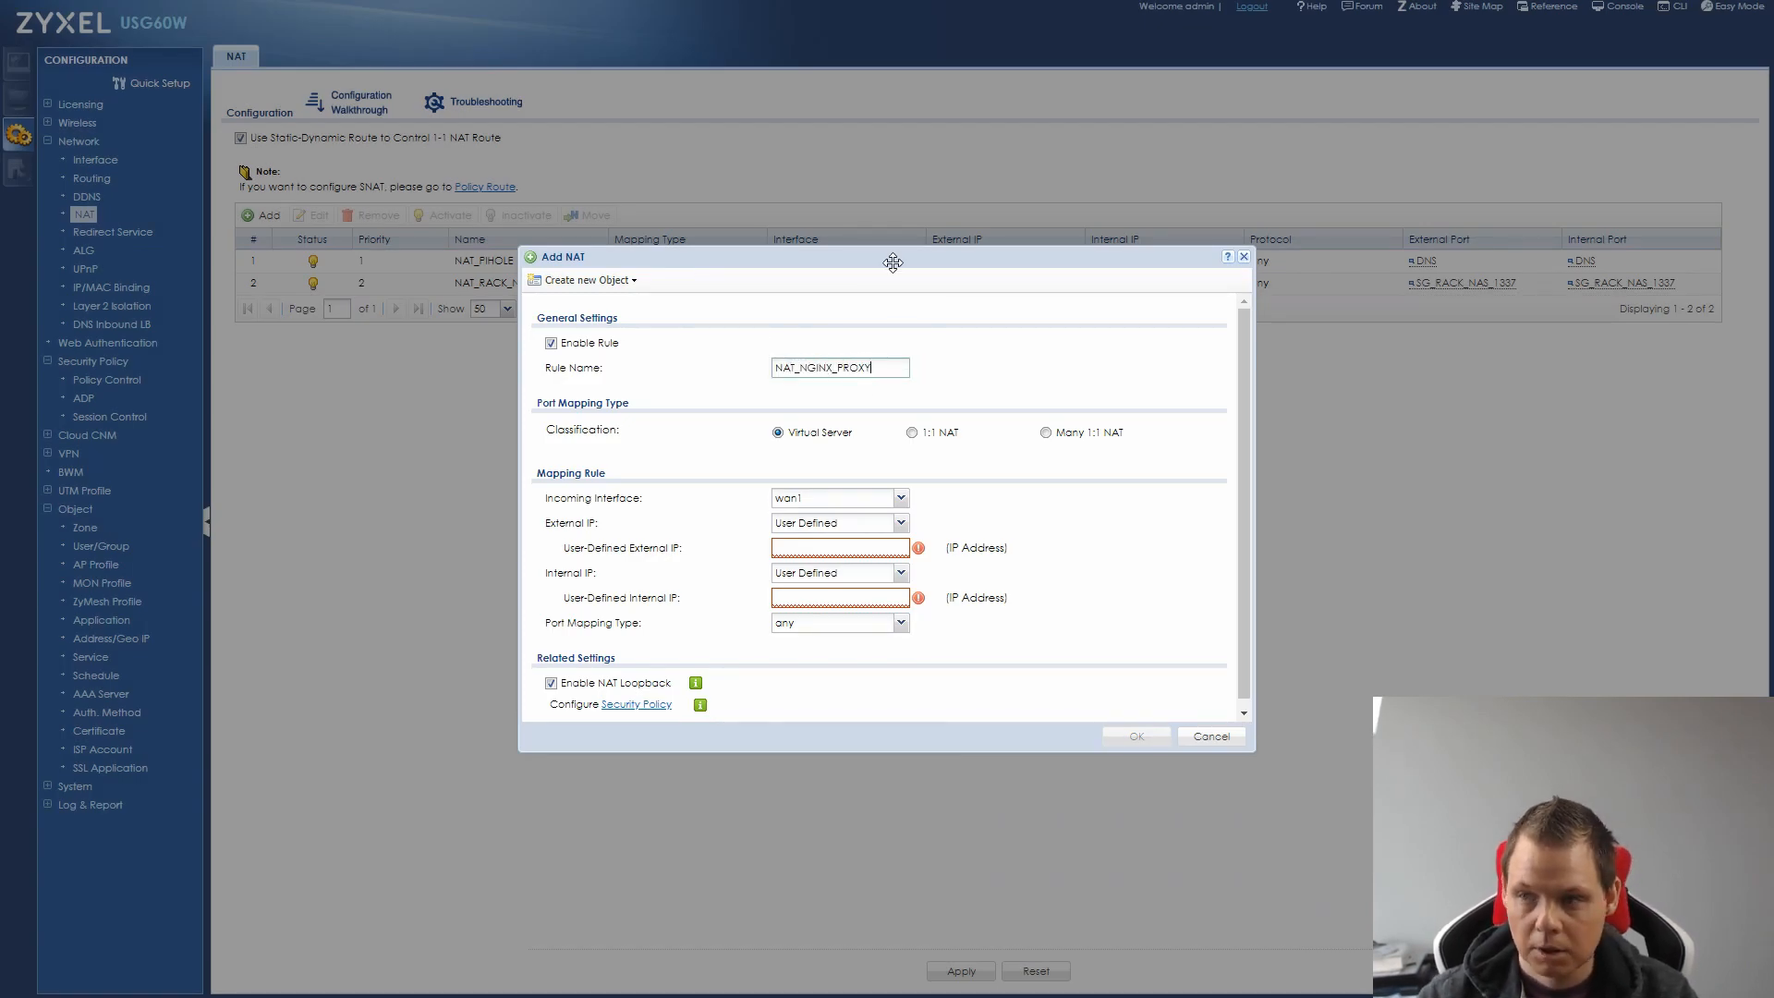
Step: Set the NAT rule's external IP to WAN1_IP and its internal IP to NGINX_PROXY
left_click(900, 523)
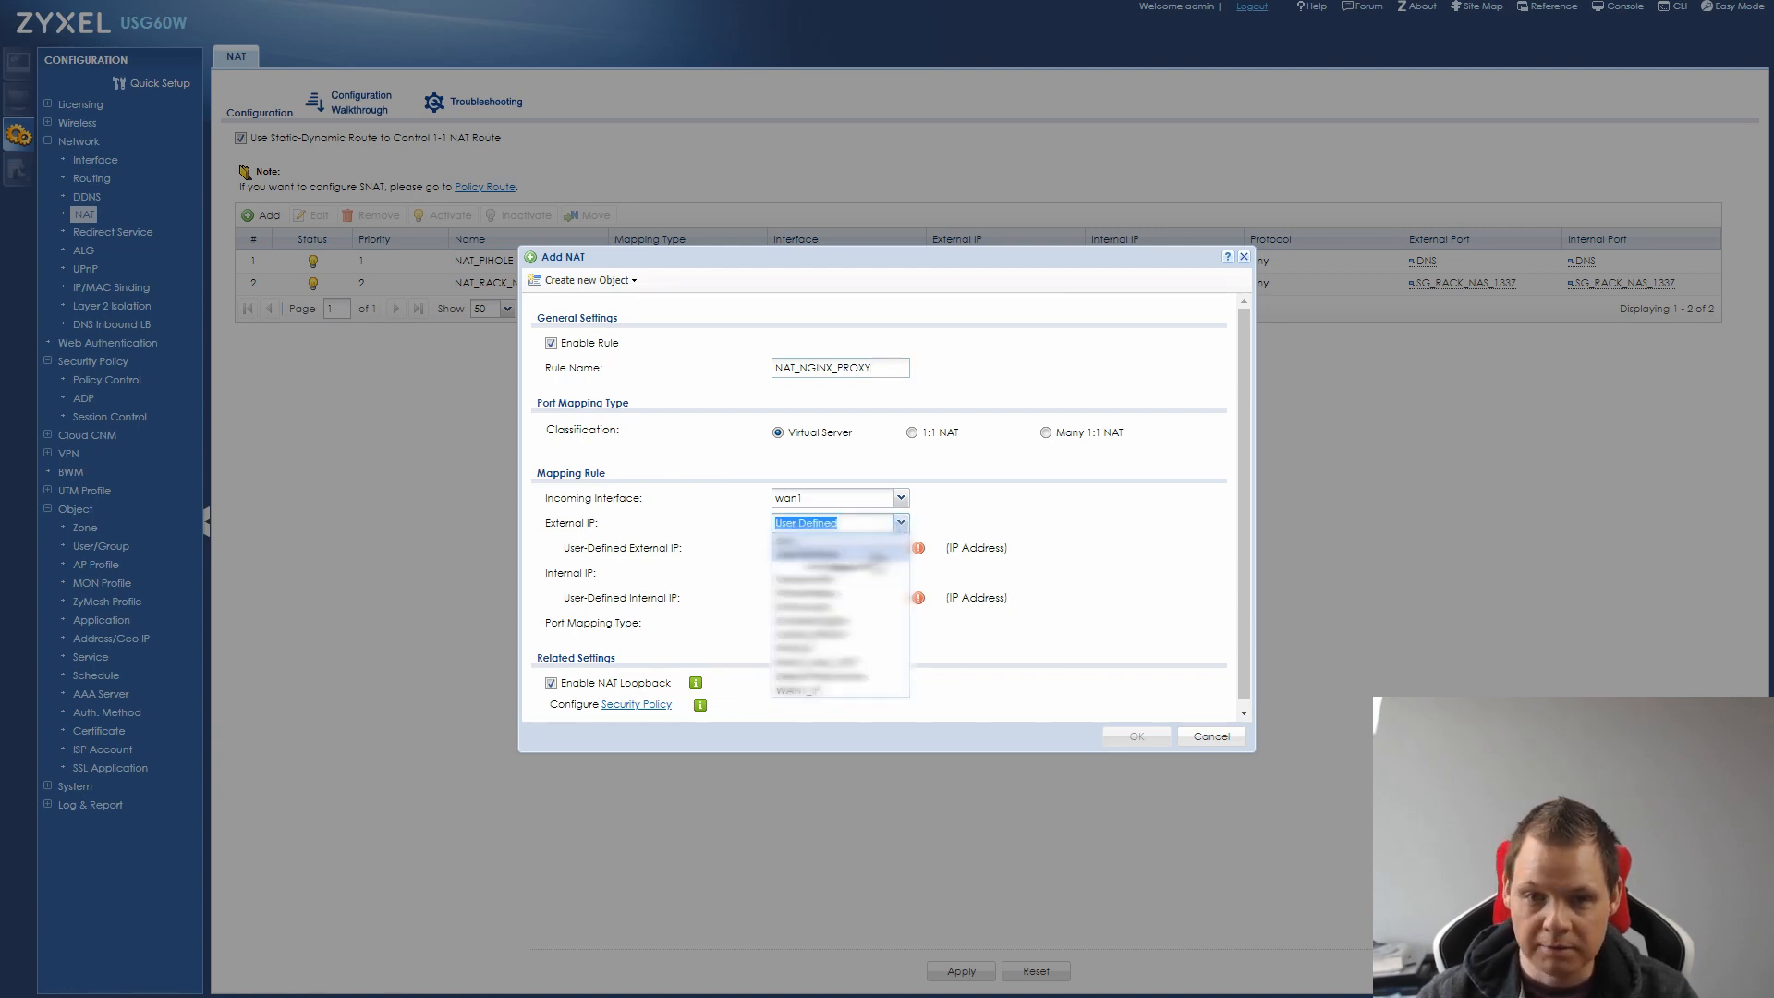
left_click(822, 690)
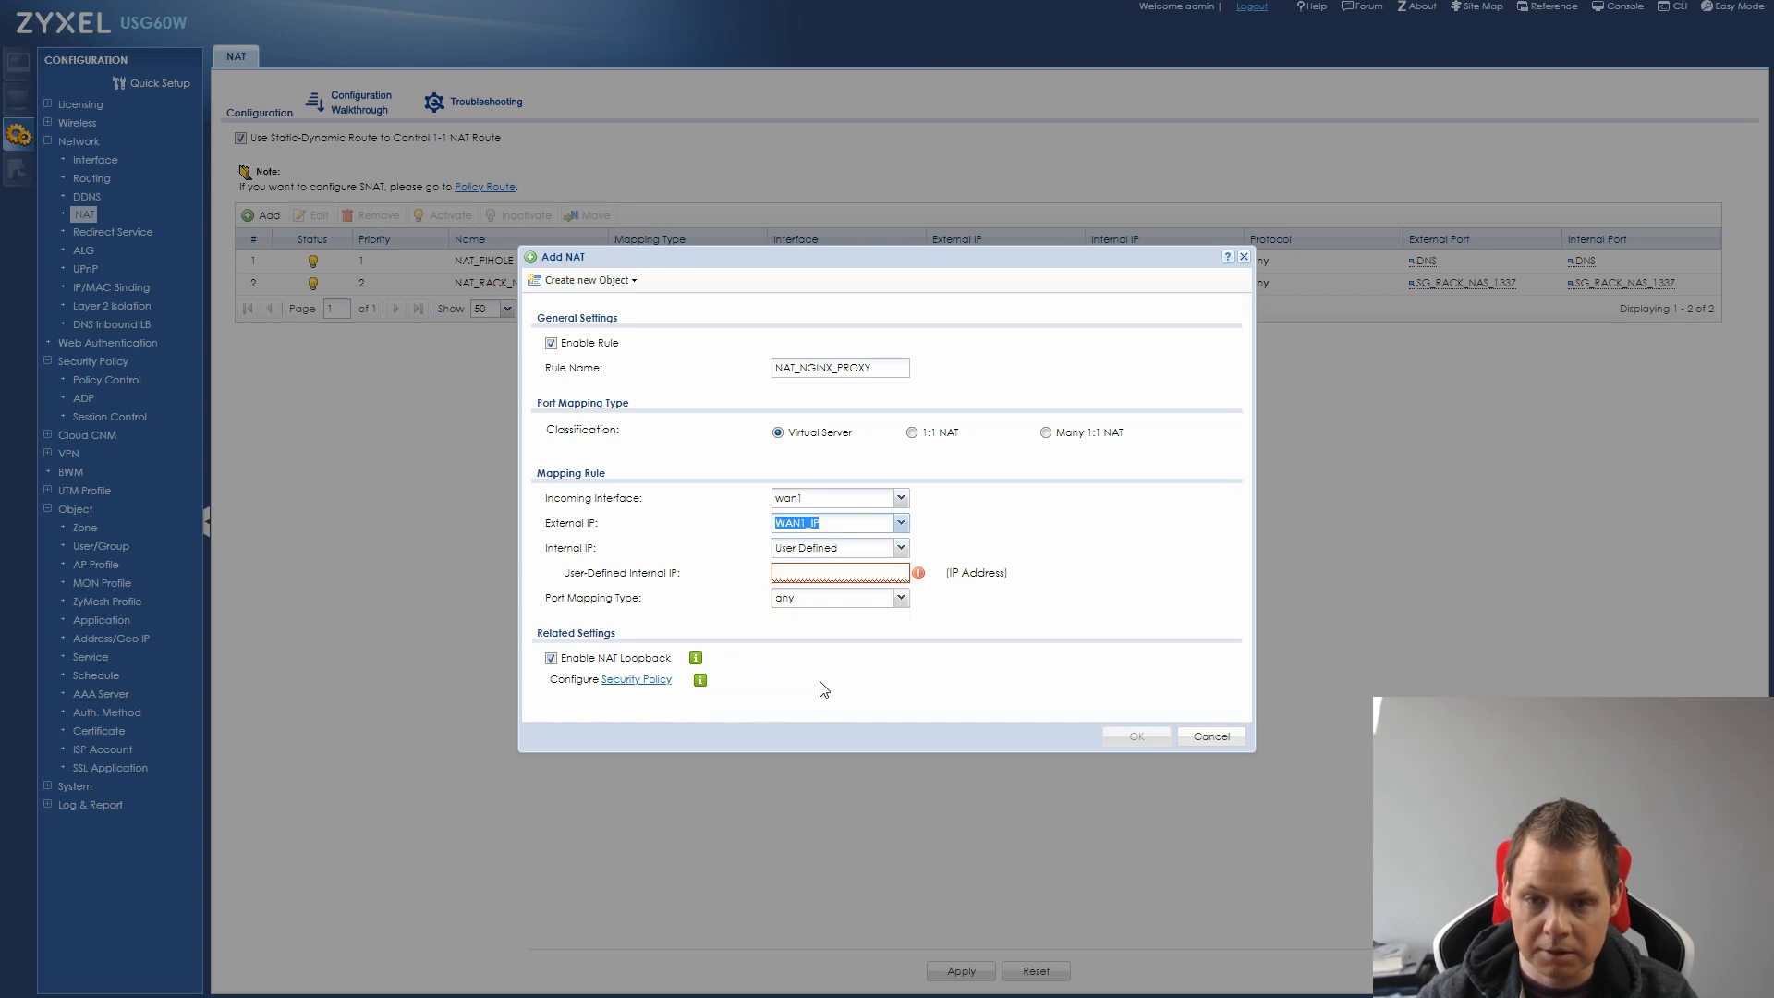
left_click(900, 552)
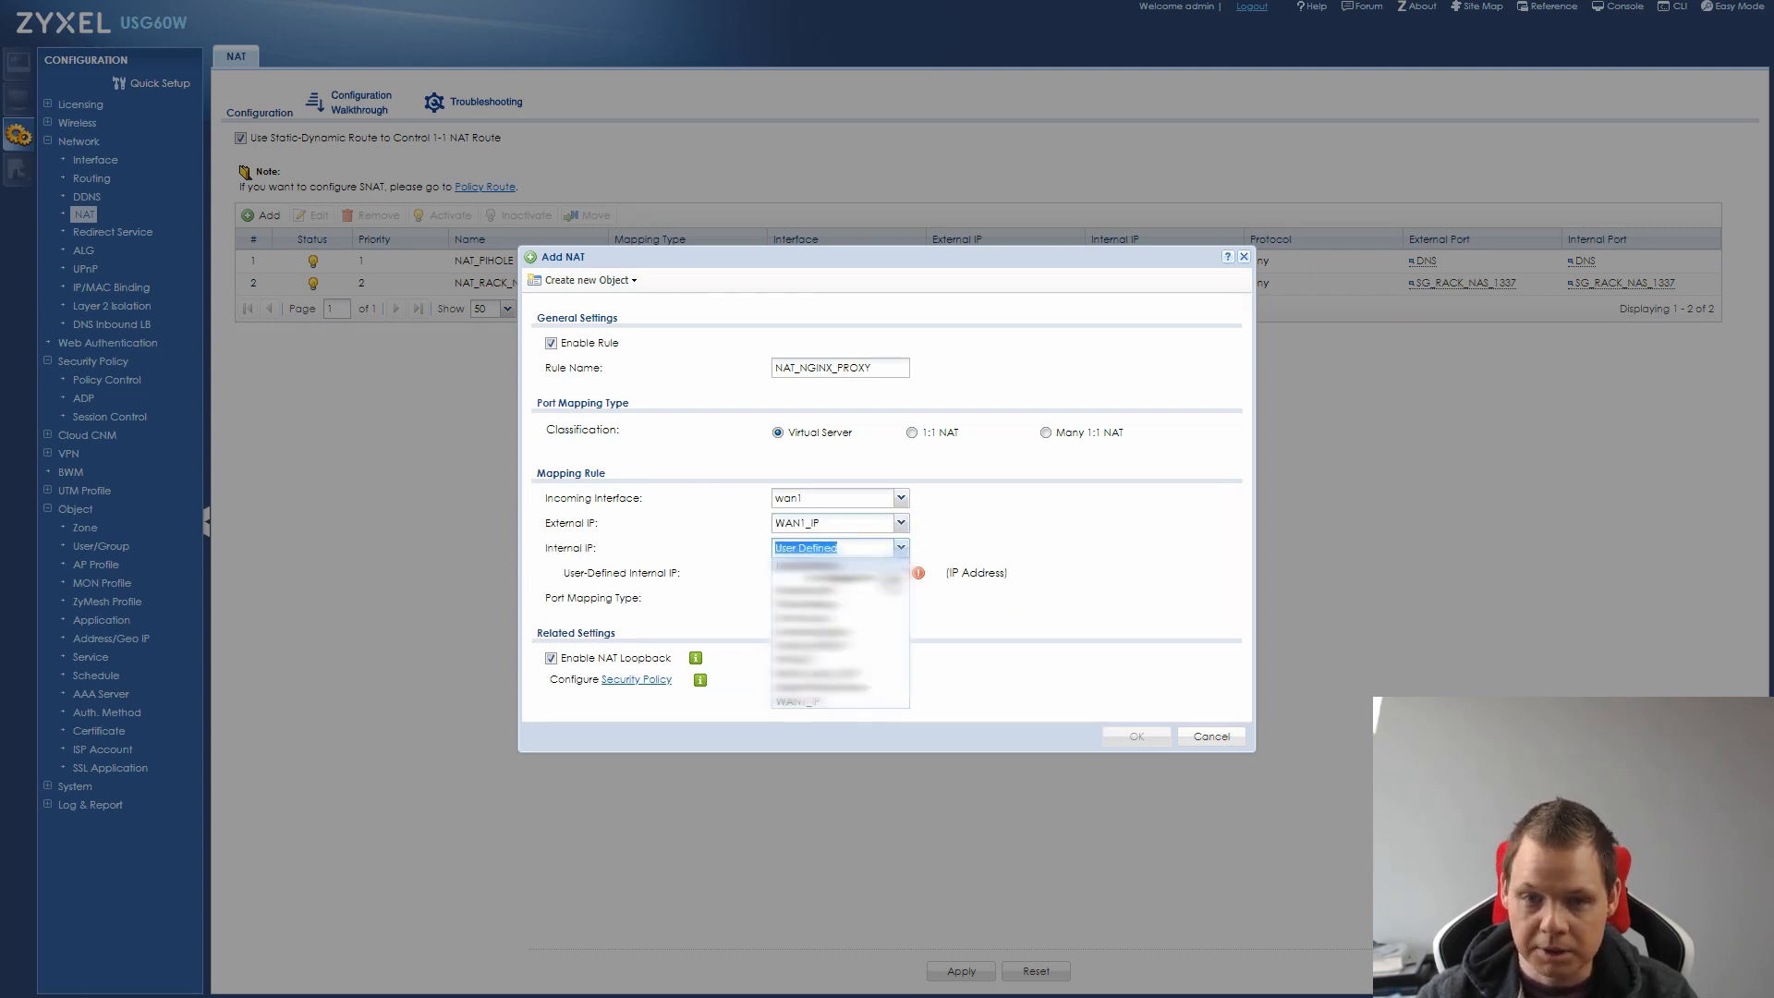
left_click(812, 644)
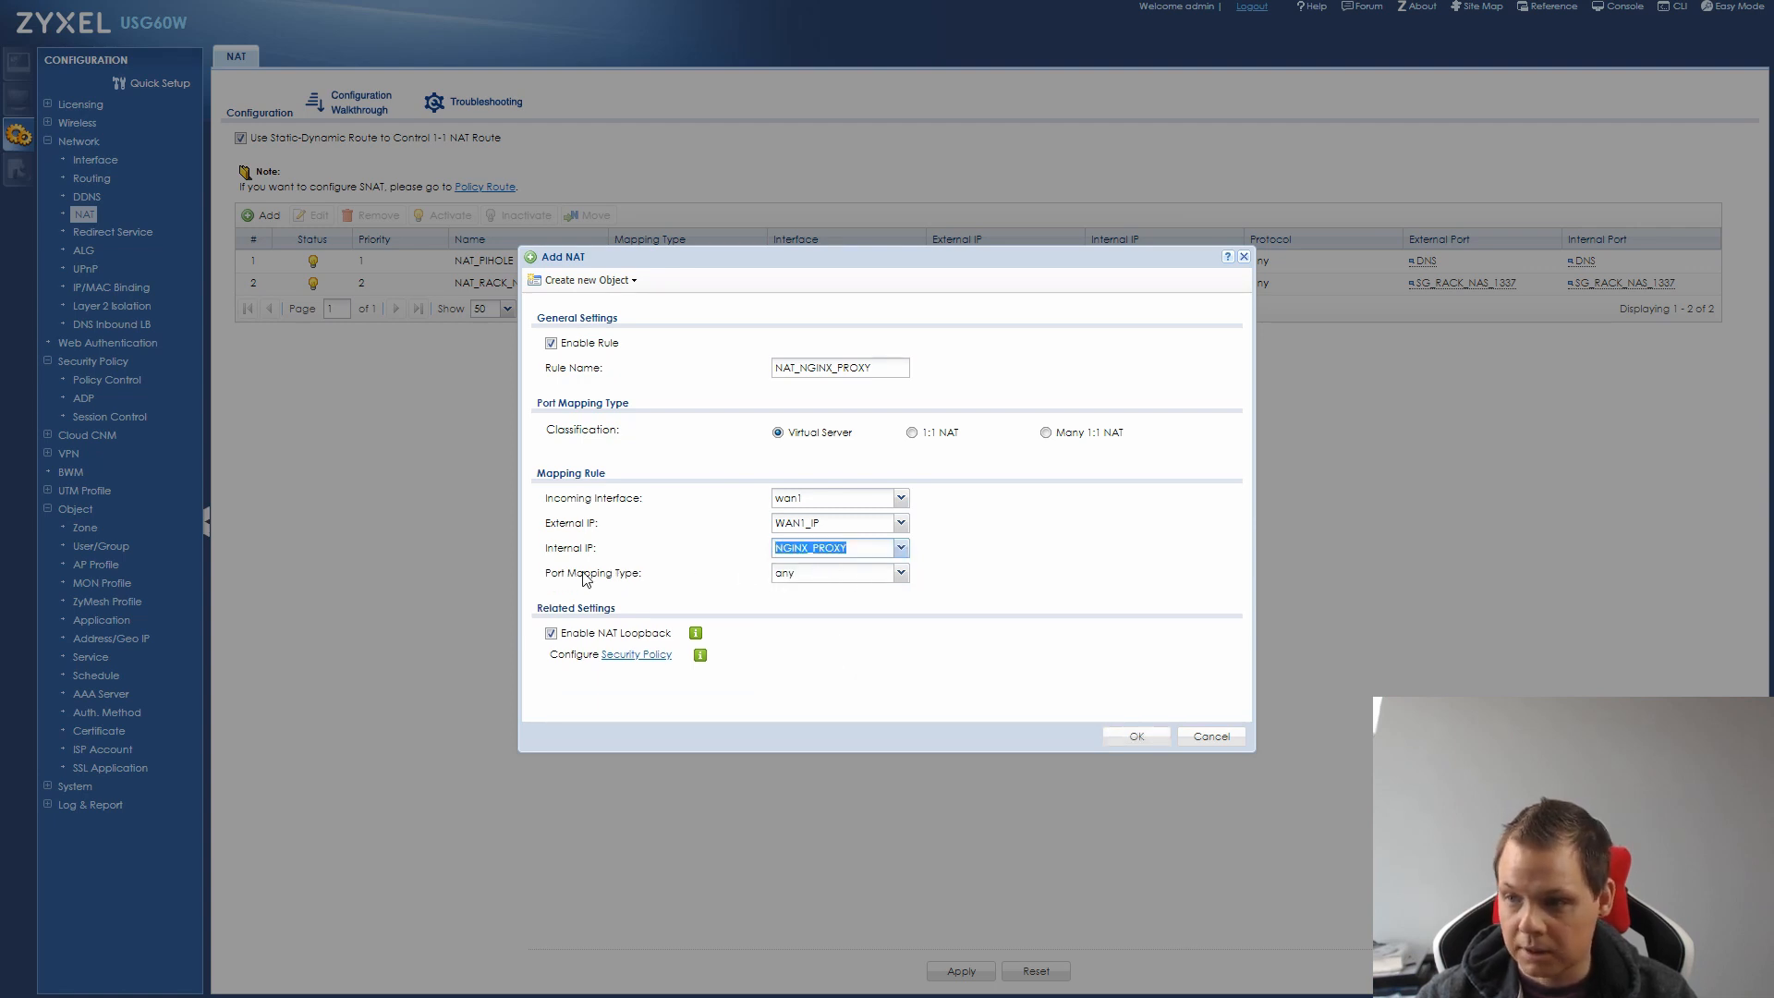
Step: Set the NAT rule's port mapping type to Service-Group with NGINX_PROXY as the external service, and save the rule
left_click(900, 574)
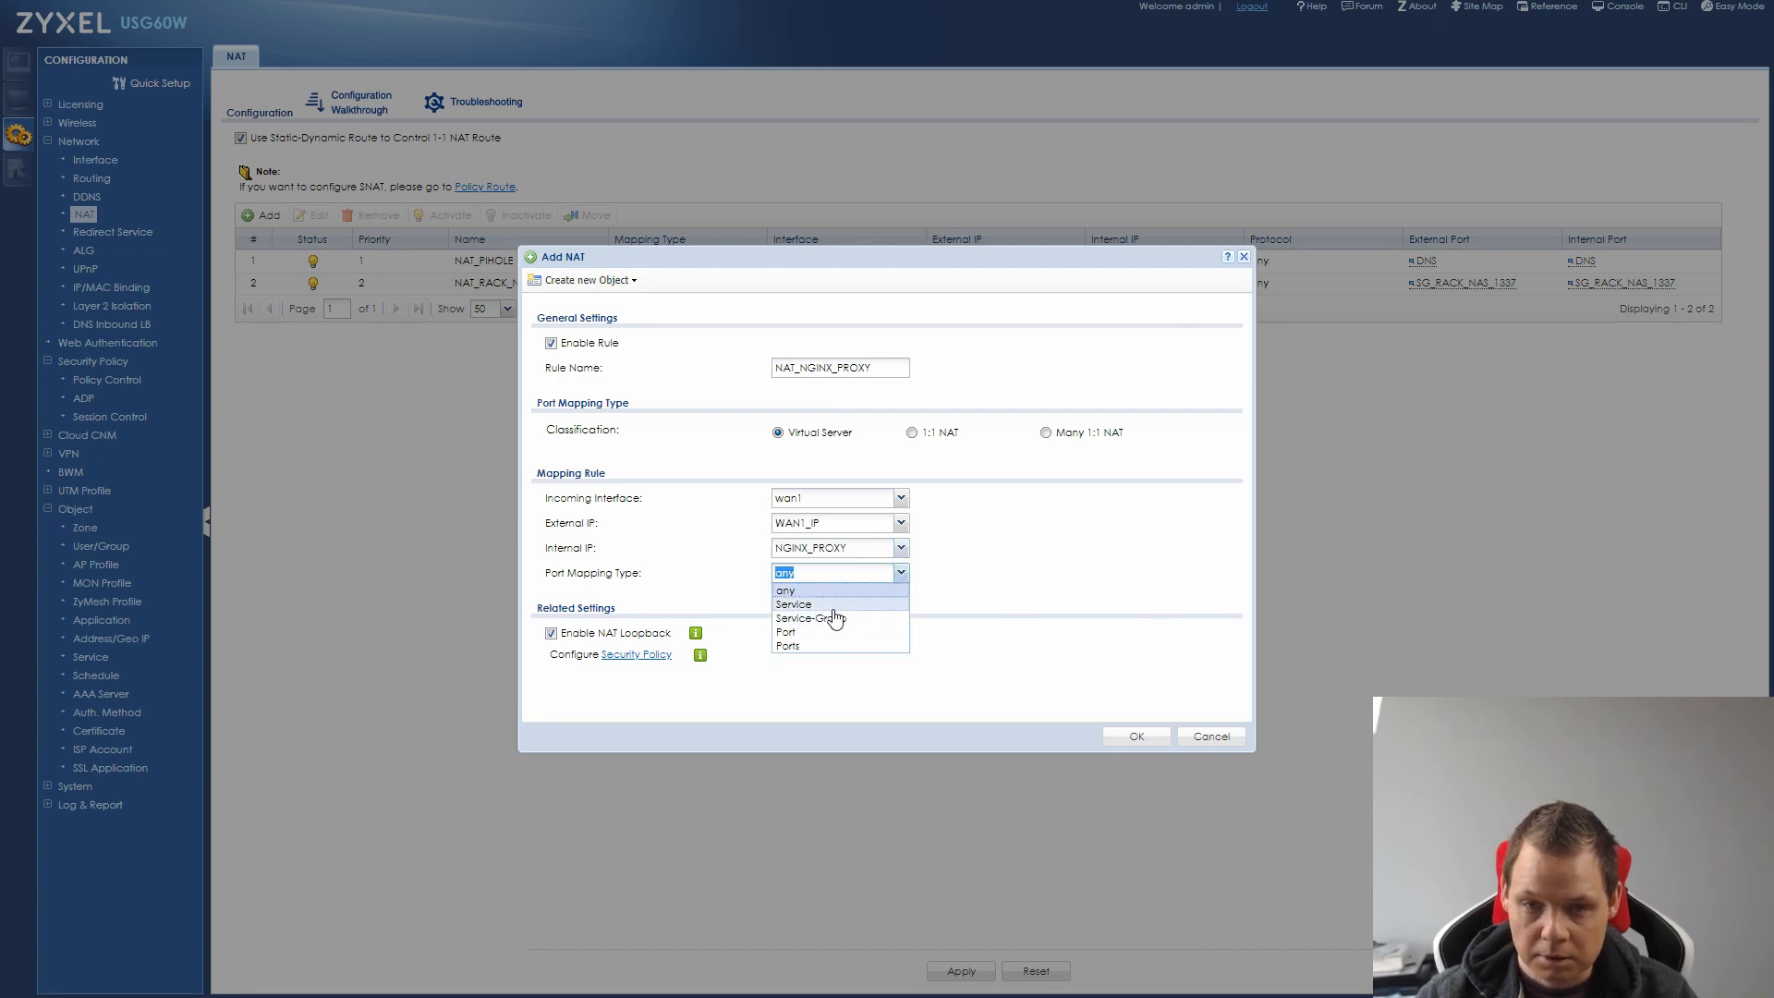
left_click(836, 618)
left_click(900, 598)
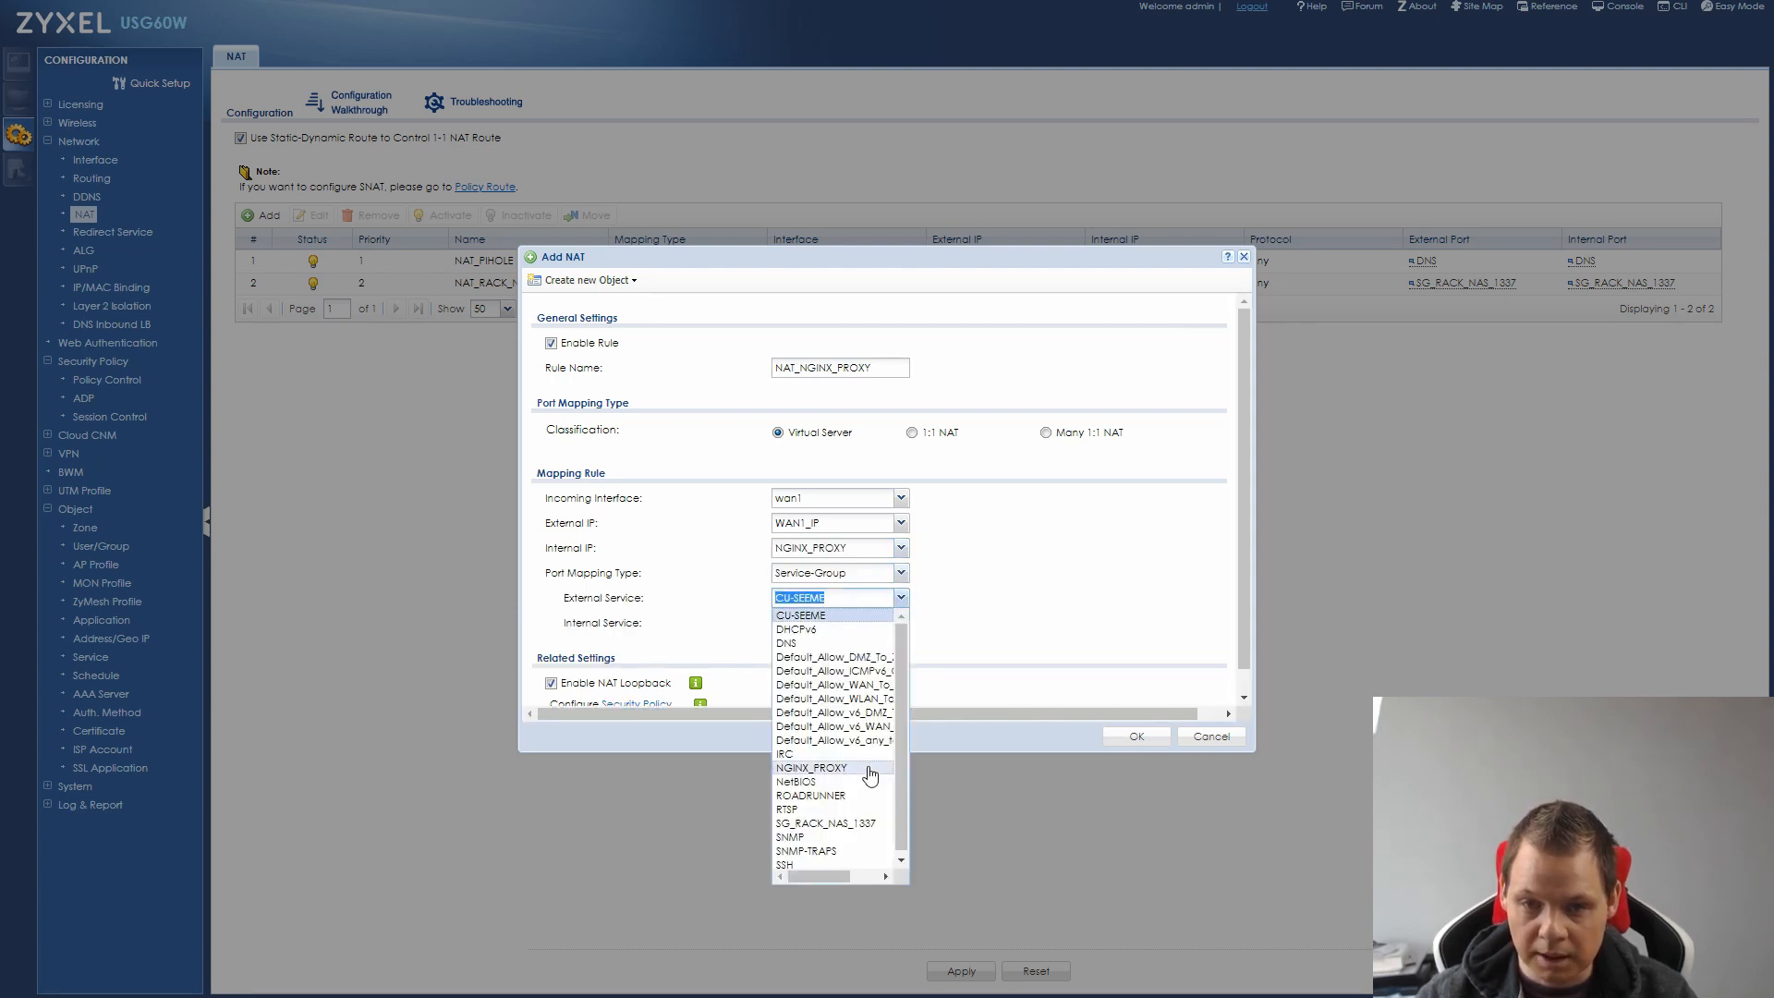
left_click(824, 768)
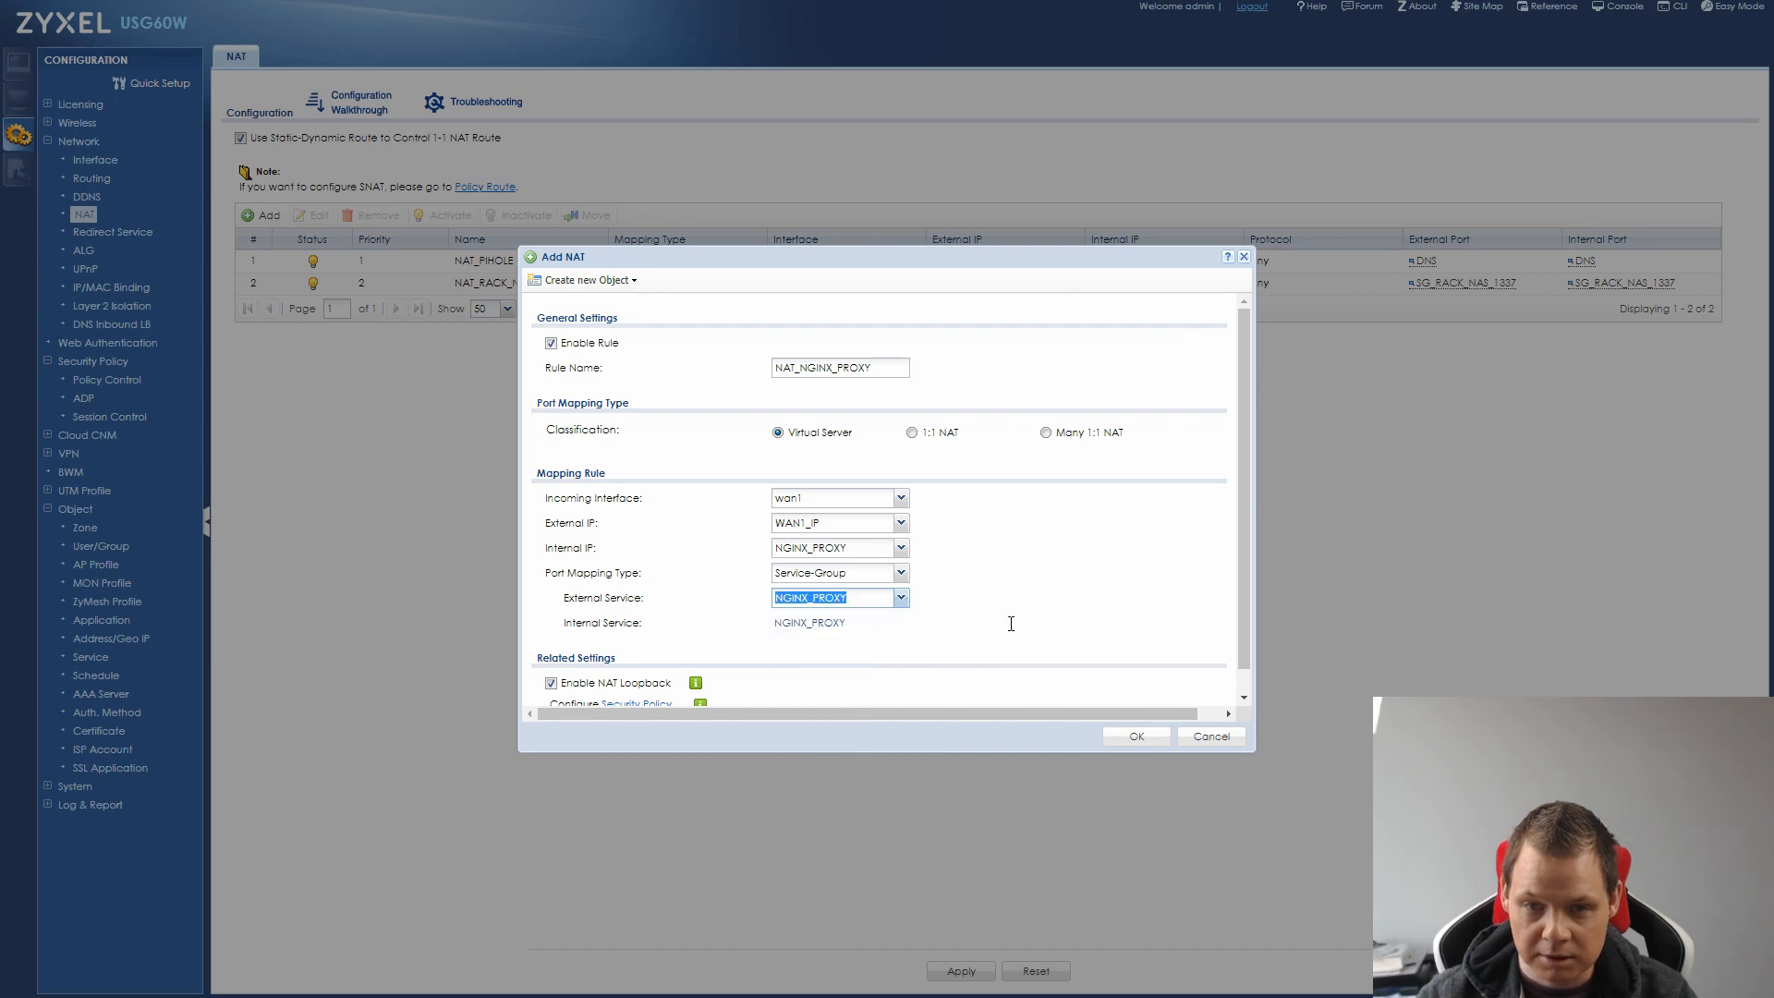
scroll(1011, 623, "down", 1)
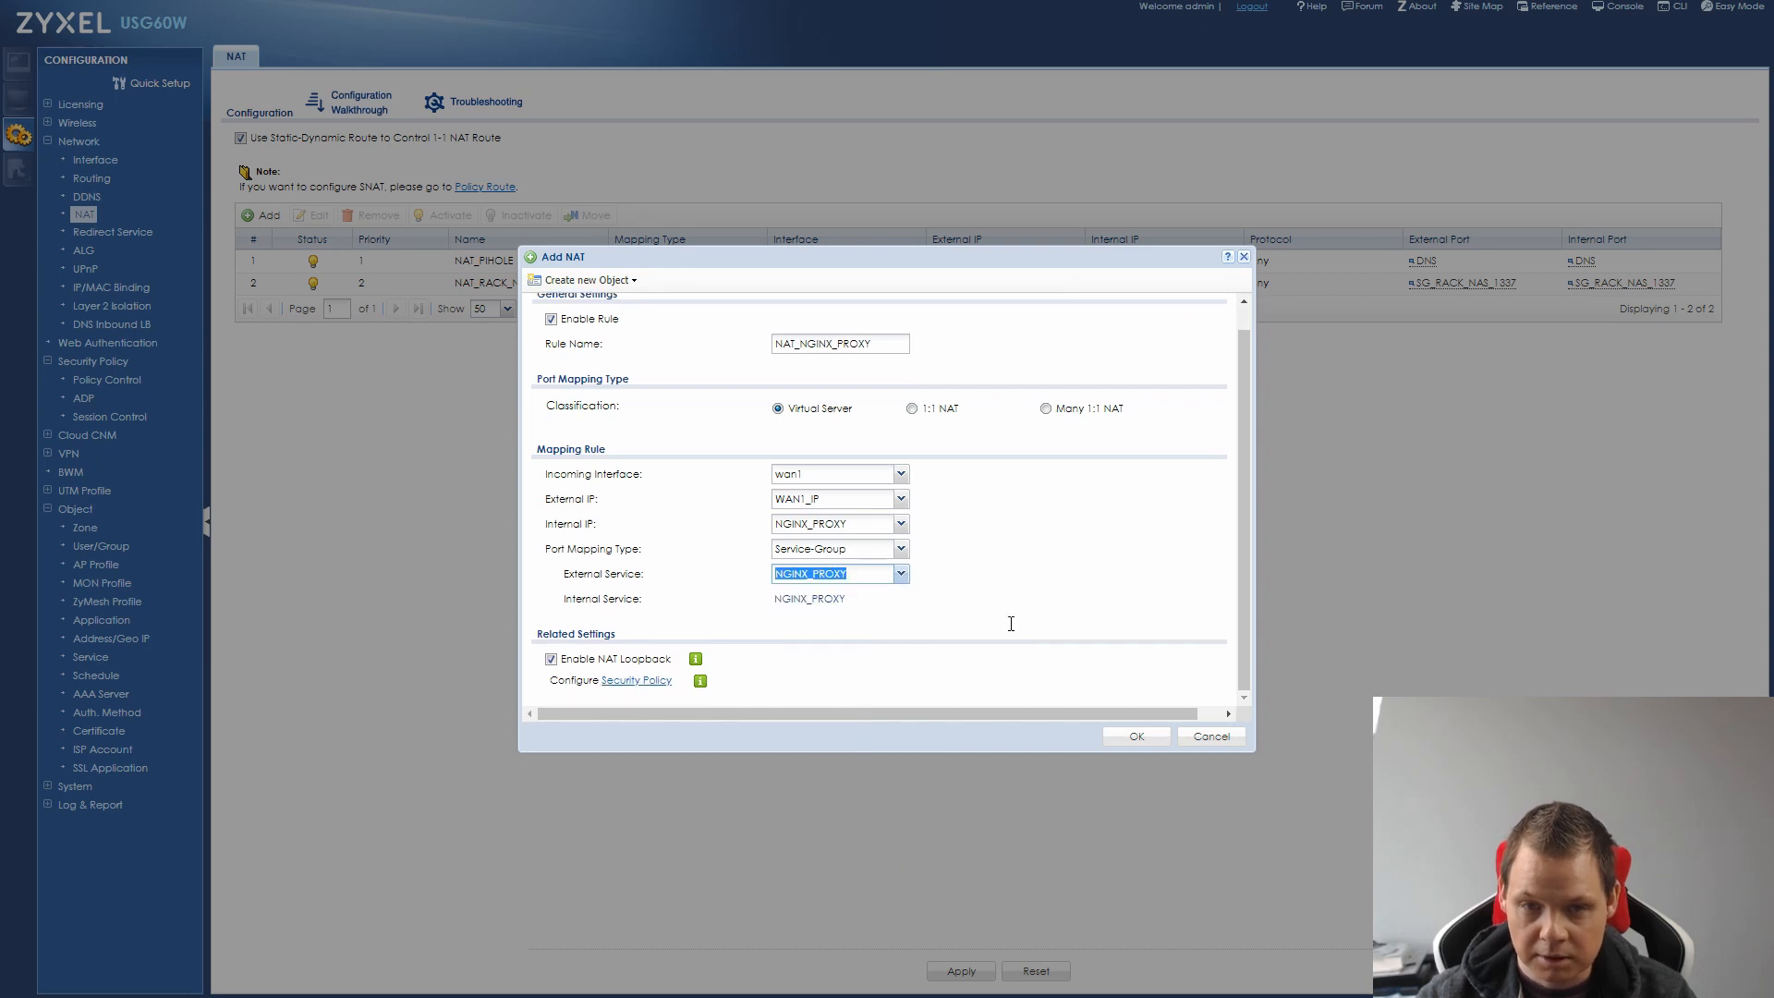
left_click(1138, 738)
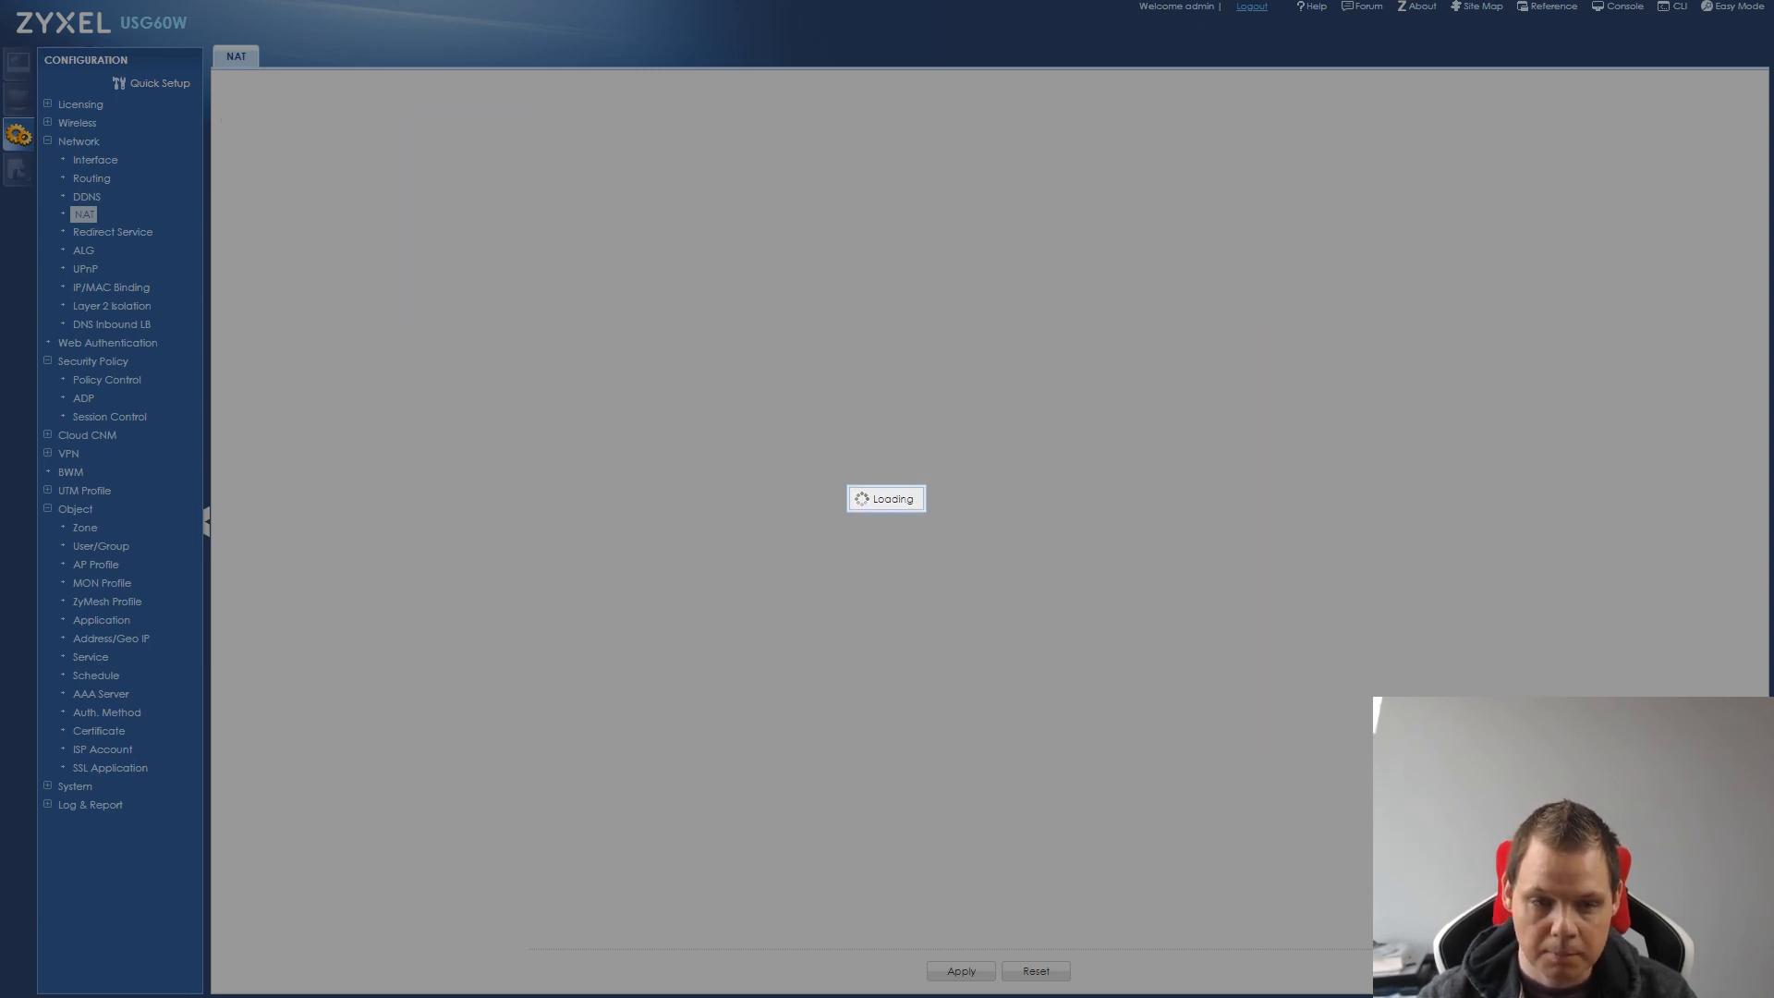